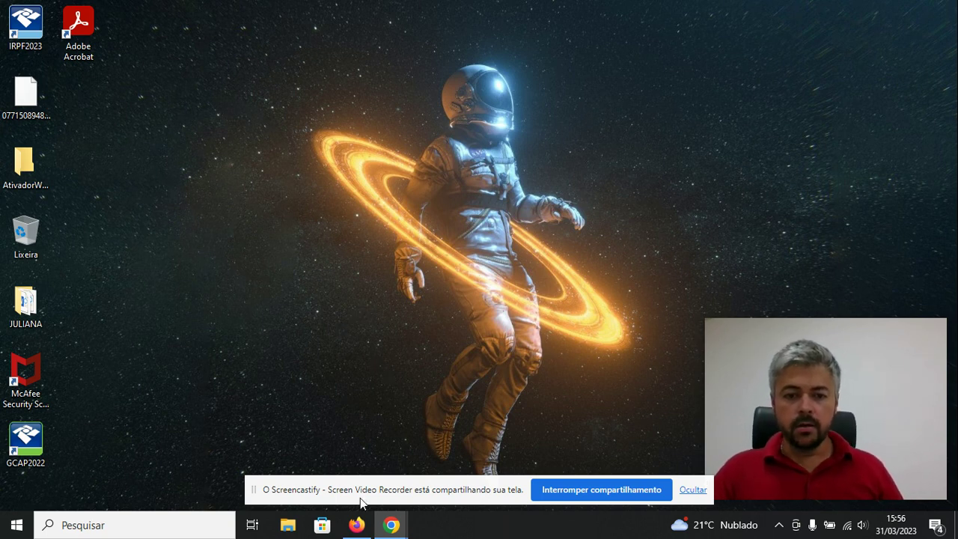
Open Trello's login page in Firefox and submit the account e-mail.
{"action": "left_click", "coordinate": [356, 525]}
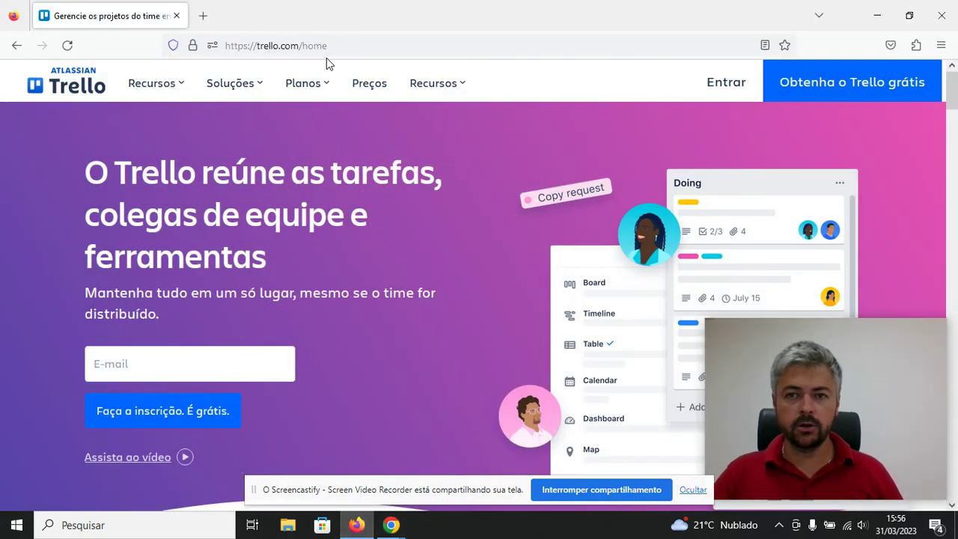
{"action": "left_click", "coordinate": [726, 84]}
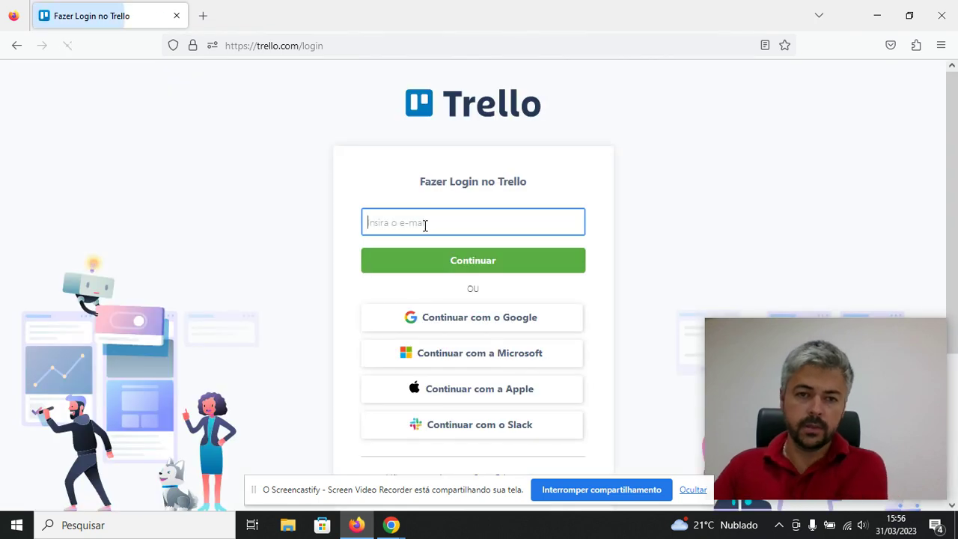
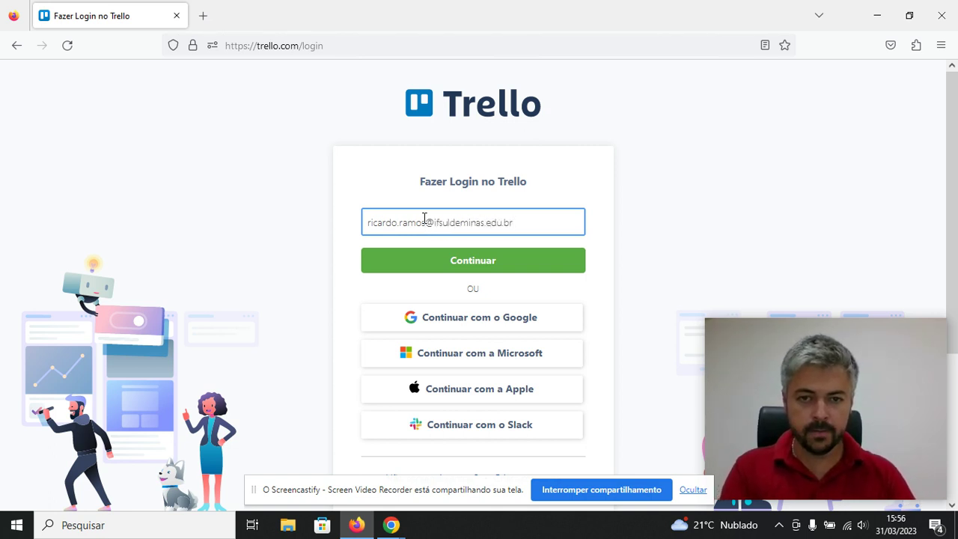
{"action": "key", "text": "Return"}
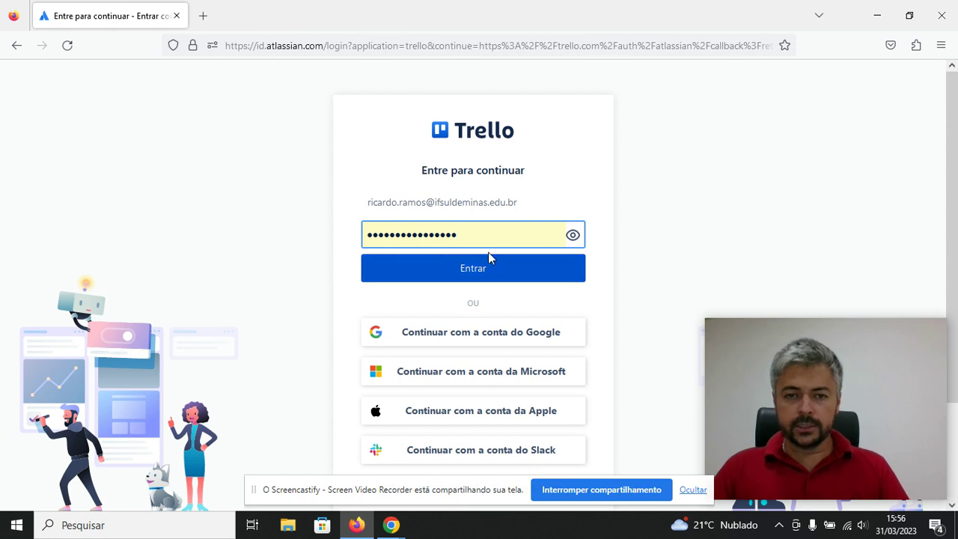
Log in and scroll the boards page down to the workspace showing Quadro TCC.
{"action": "left_click", "coordinate": [500, 273]}
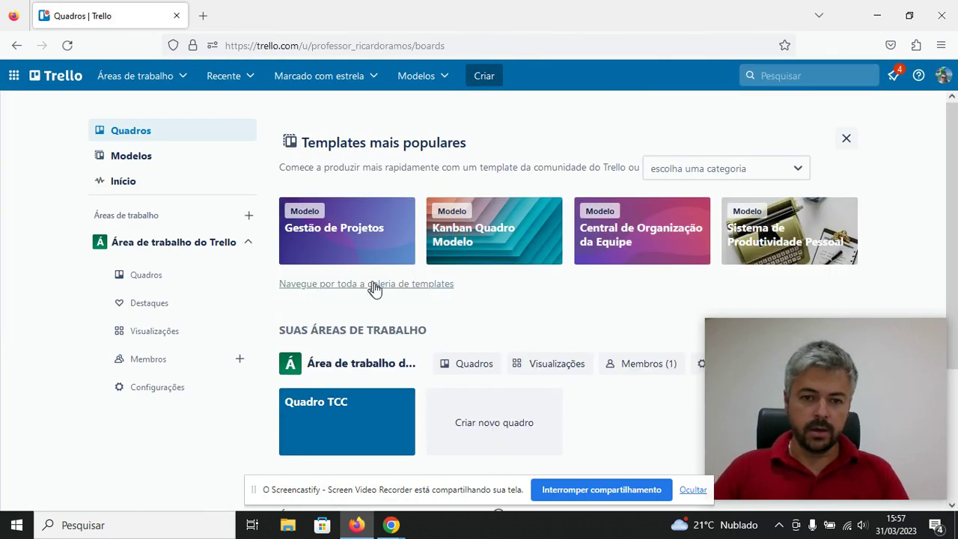
{"action": "scroll", "coordinate": [567, 408], "scroll_direction": "down", "scroll_amount": 2}
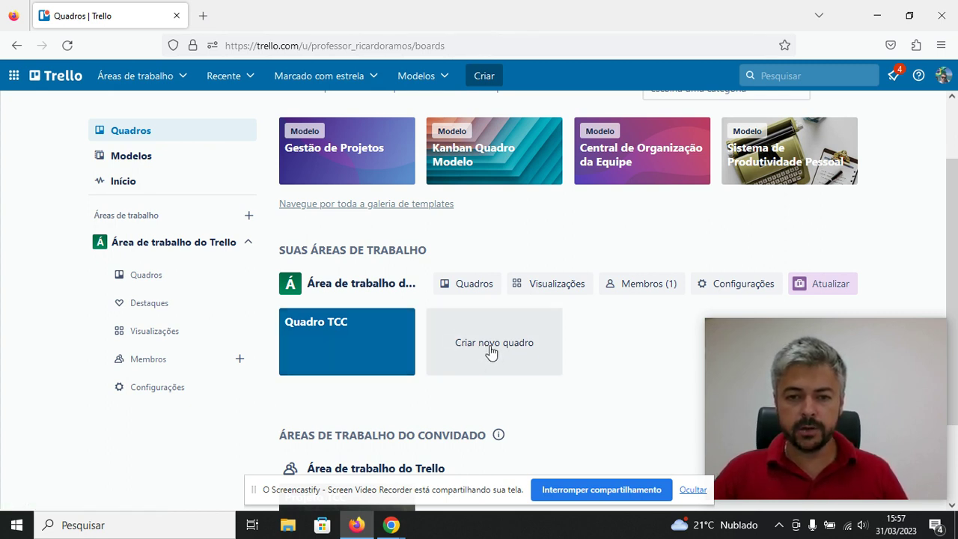
Start a new board and enter 'Quadro de Teste' as its title, correcting a typo.
{"action": "left_click", "coordinate": [490, 352]}
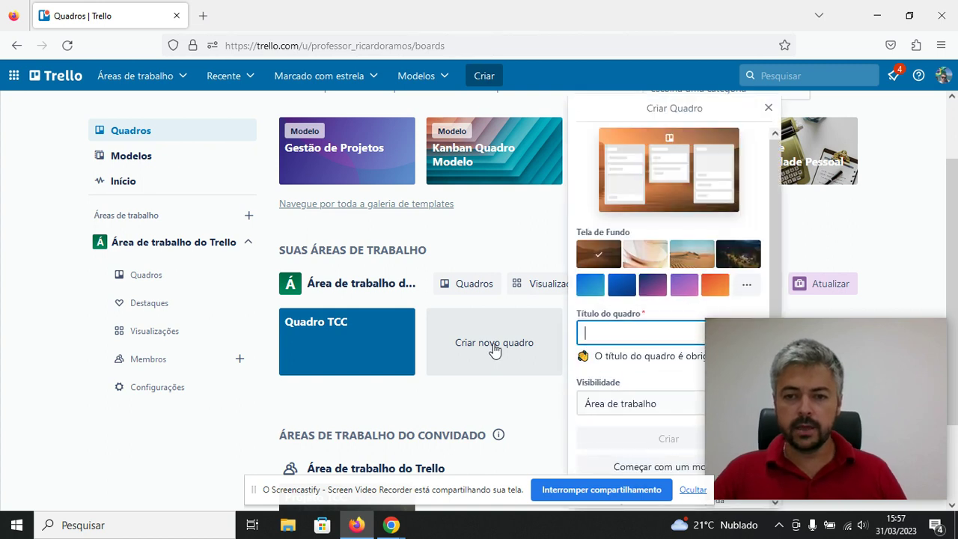
{"action": "left_click_drag", "start_coordinate": [744, 331], "coordinate": [807, 240]}
{"action": "left_click", "coordinate": [690, 324]}
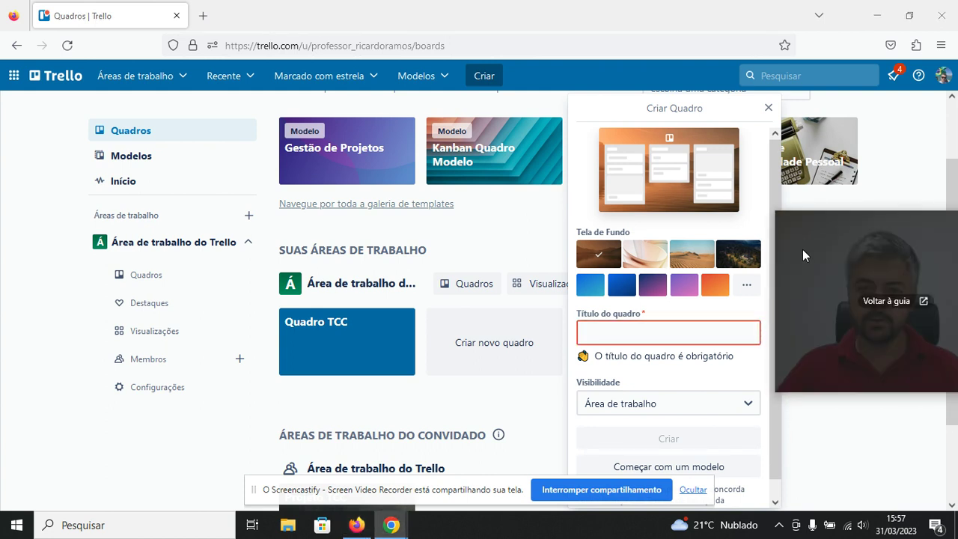
{"action": "left_click", "coordinate": [681, 335]}
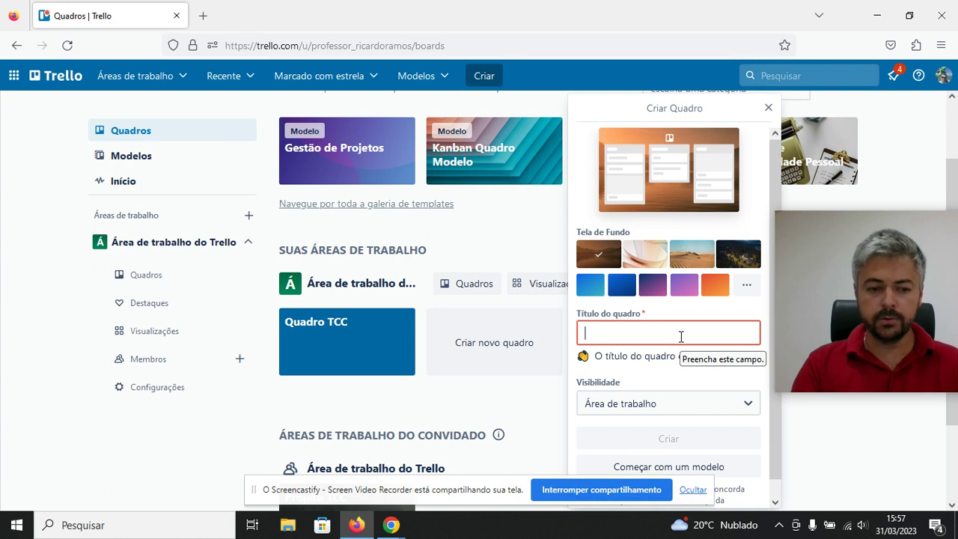
{"action": "type", "text": "Qua"}
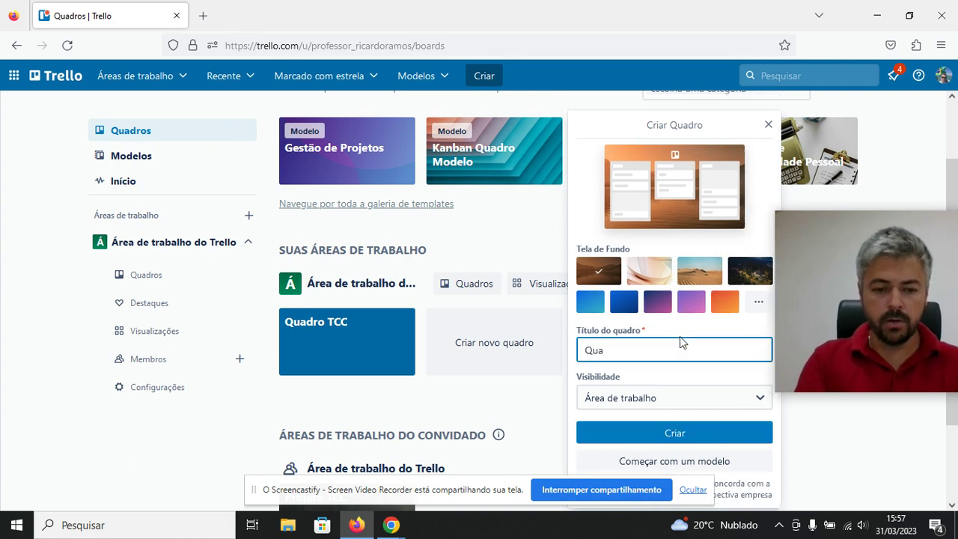
{"action": "type", "text": "der"}
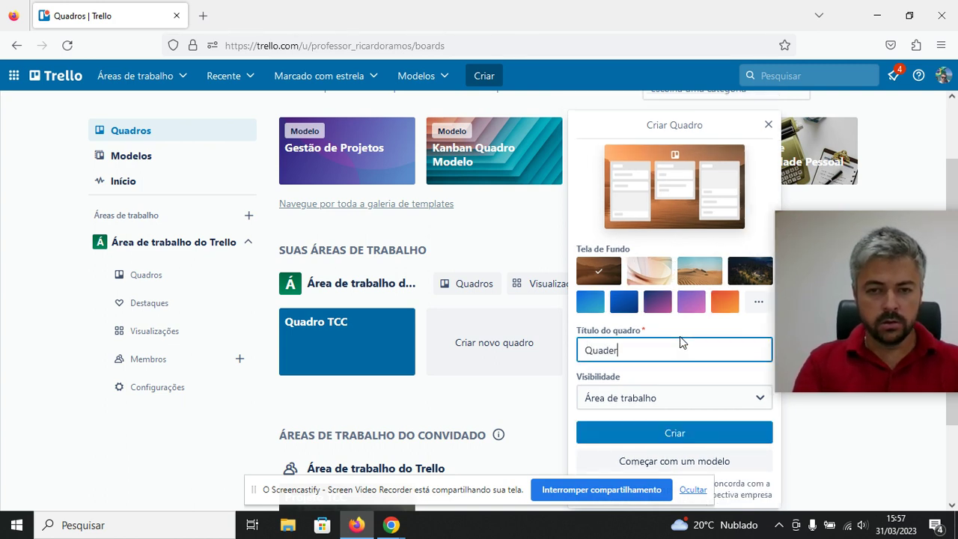
{"action": "key", "text": "BackSpace"}
{"action": "key", "text": "BackSpace"}
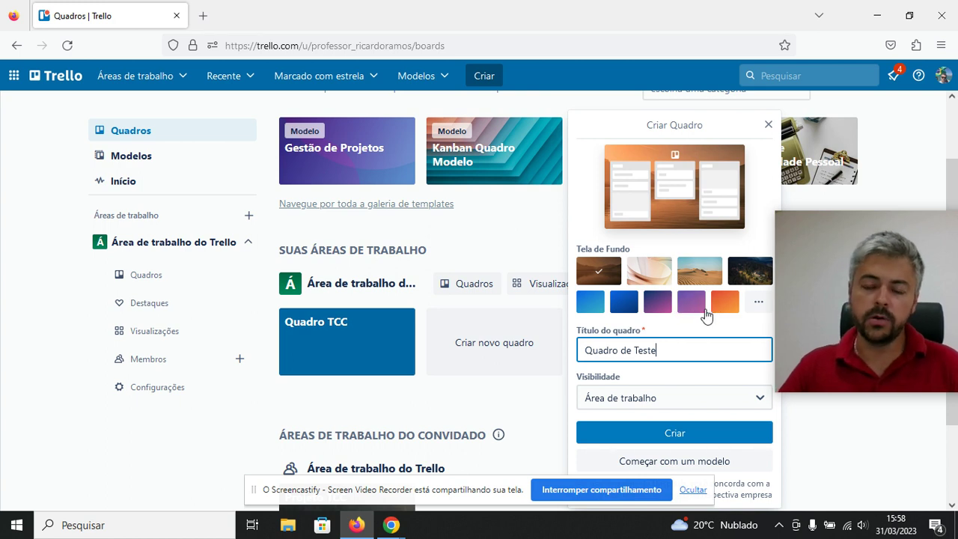
{"action": "left_click_drag", "start_coordinate": [810, 226], "coordinate": [817, 192]}
Pick the desert dunes photo from the full photo list as the new board's background.
{"action": "left_click", "coordinate": [758, 303]}
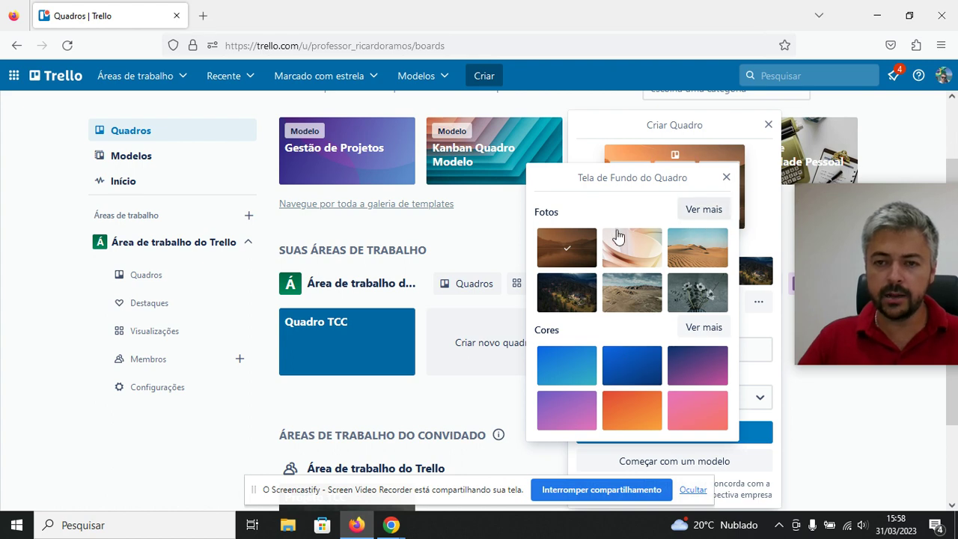
{"action": "left_click", "coordinate": [687, 211]}
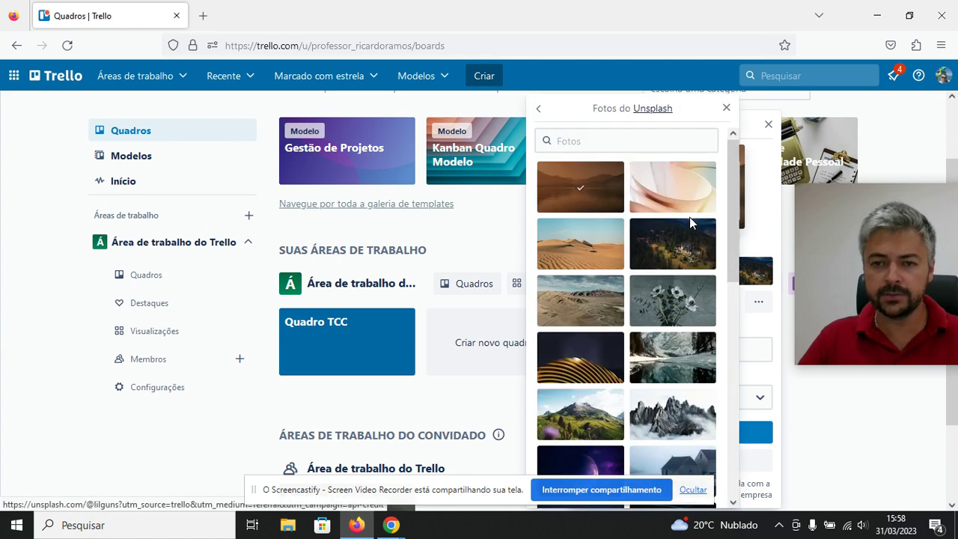
{"action": "scroll", "coordinate": [680, 232], "scroll_direction": "down", "scroll_amount": 10}
{"action": "scroll", "coordinate": [658, 285], "scroll_direction": "down", "scroll_amount": 10}
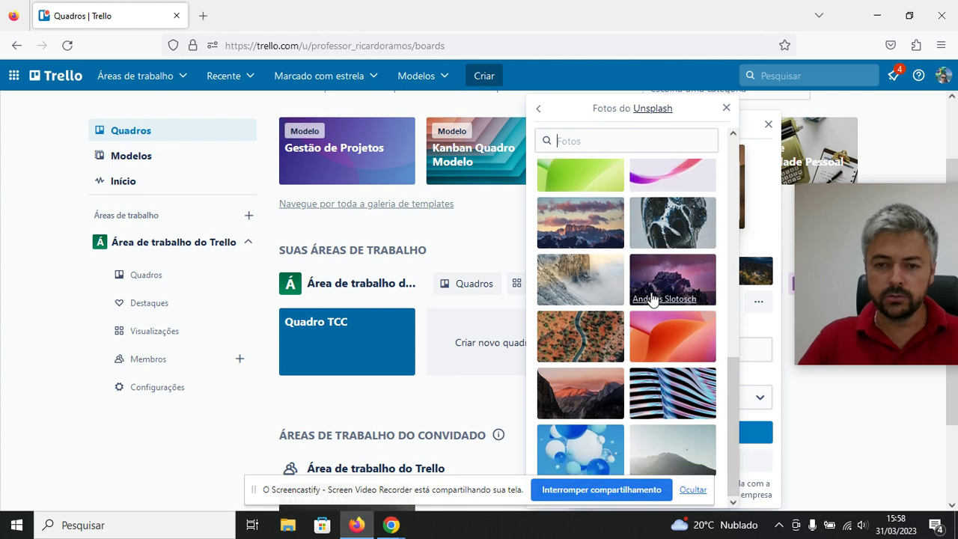
{"action": "scroll", "coordinate": [634, 331], "scroll_direction": "up", "scroll_amount": 3}
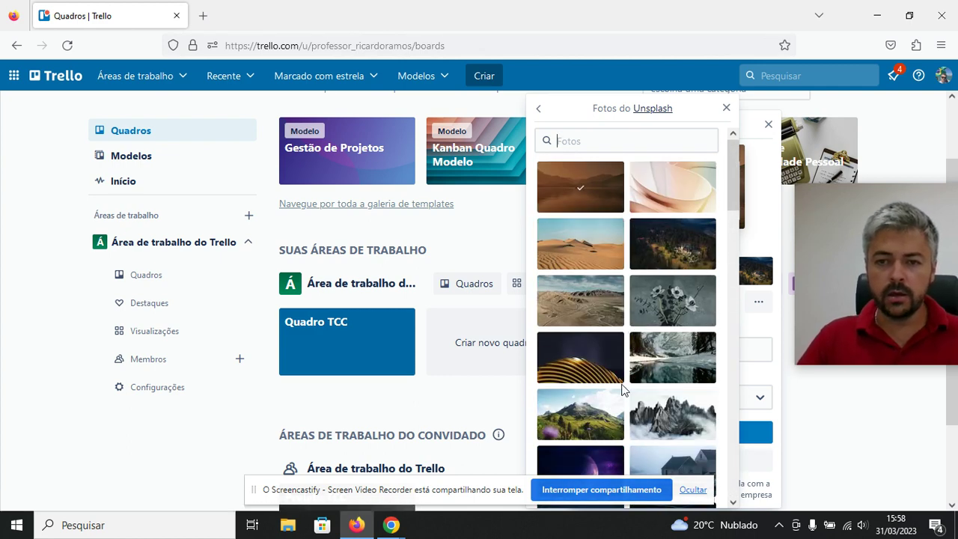
{"action": "left_click", "coordinate": [595, 250]}
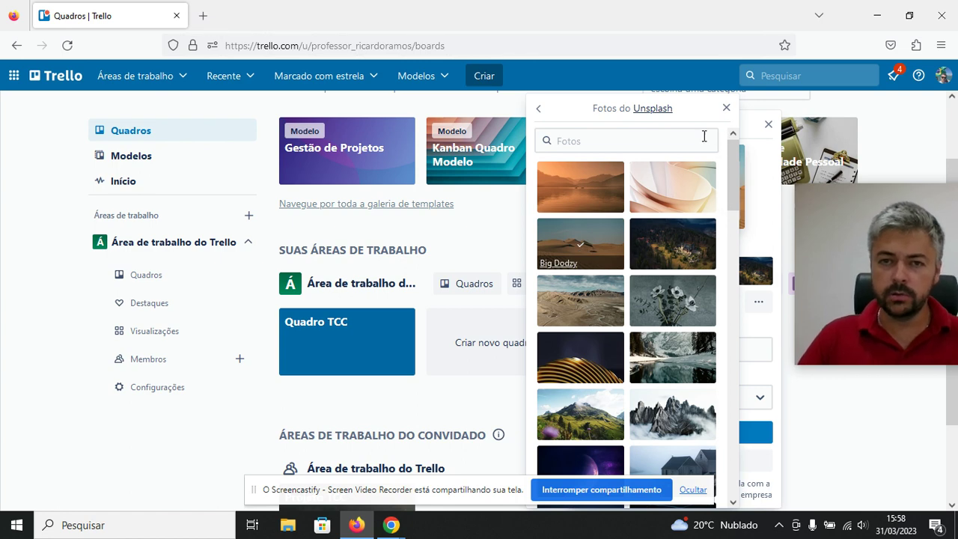
{"action": "left_click", "coordinate": [726, 110]}
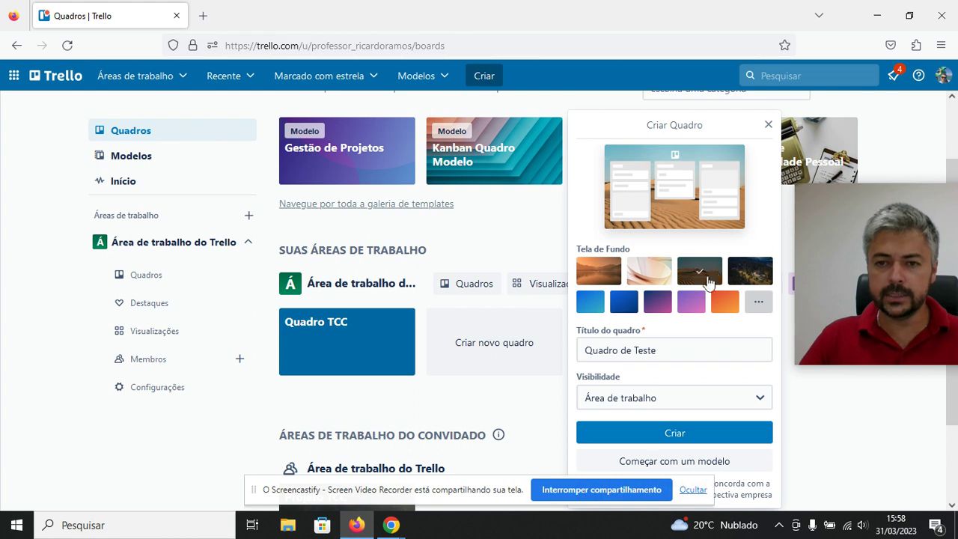
{"action": "left_click", "coordinate": [590, 303]}
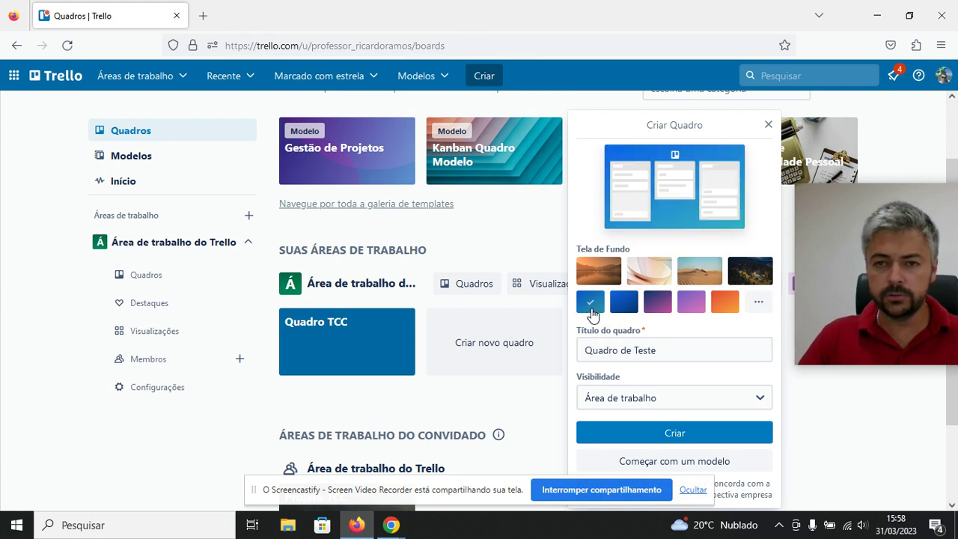
{"action": "left_click", "coordinate": [699, 273]}
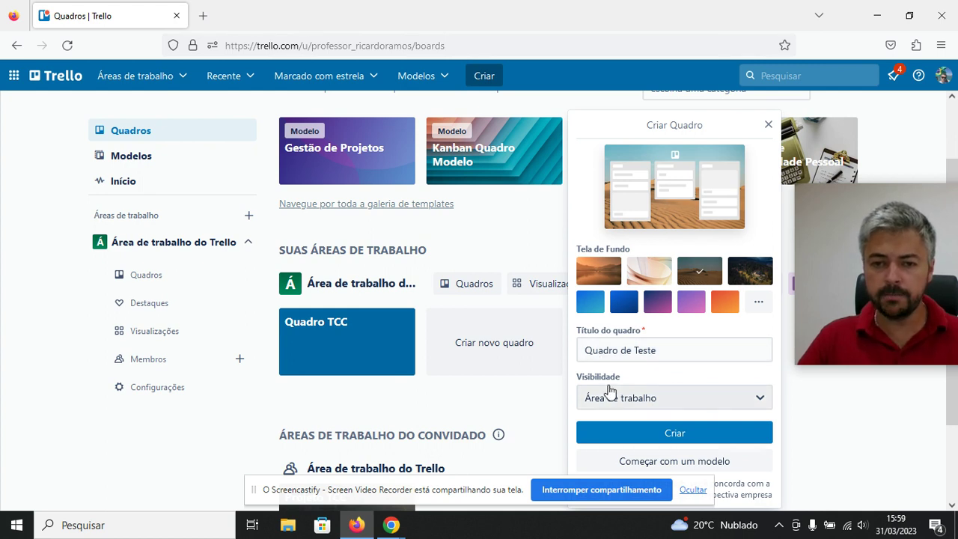
Keep Área de trabalho visibility and create the Quadro de Teste board.
{"action": "left_click", "coordinate": [673, 398]}
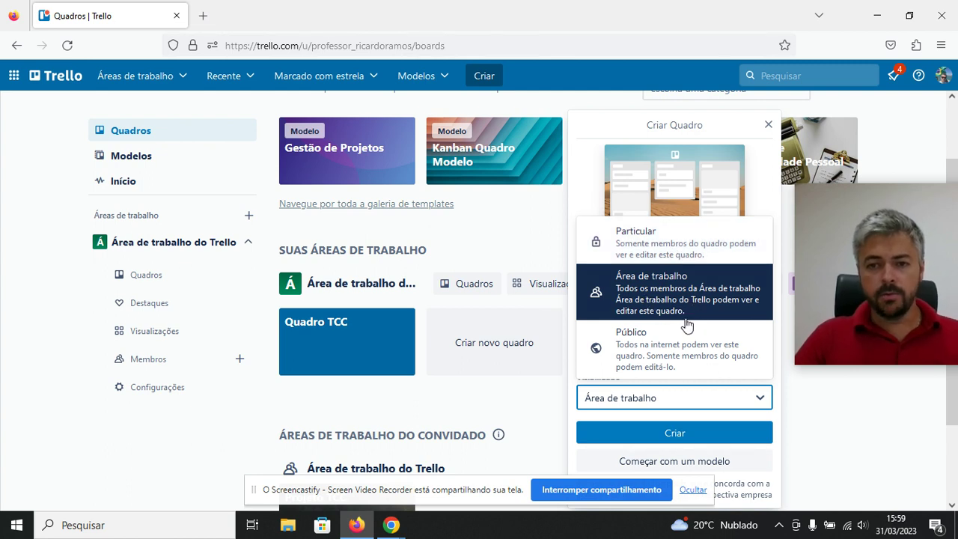
{"action": "left_click", "coordinate": [663, 433]}
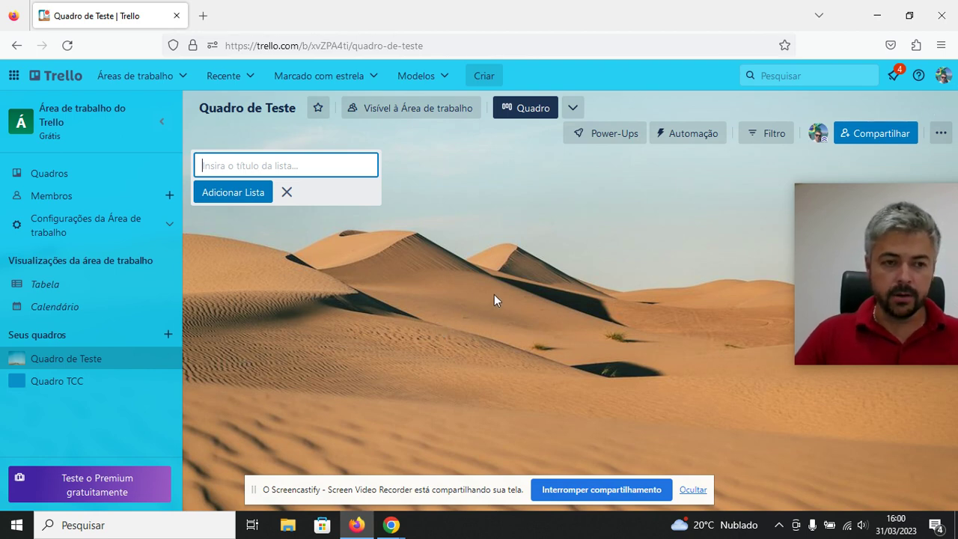
{"action": "left_click", "coordinate": [942, 78]}
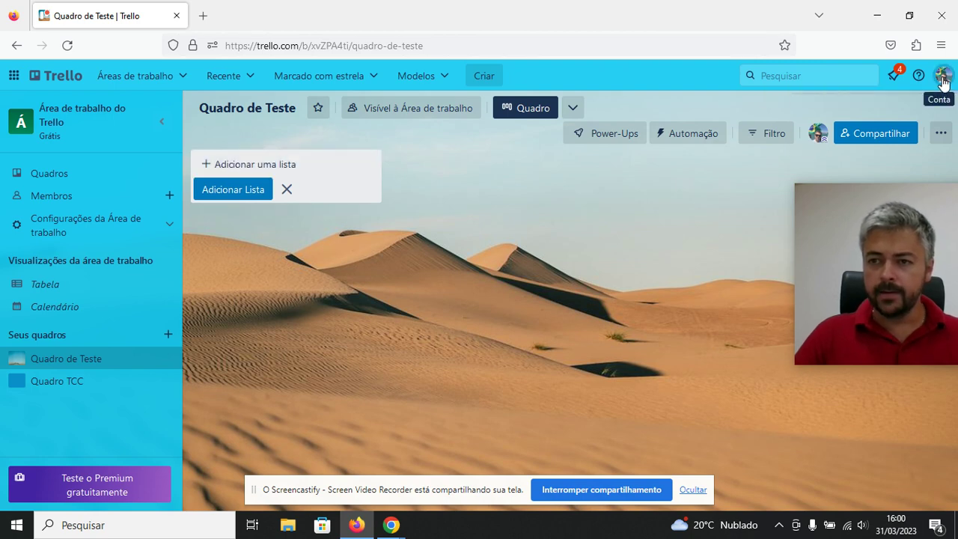
{"action": "left_click_drag", "start_coordinate": [862, 194], "coordinate": [585, 284]}
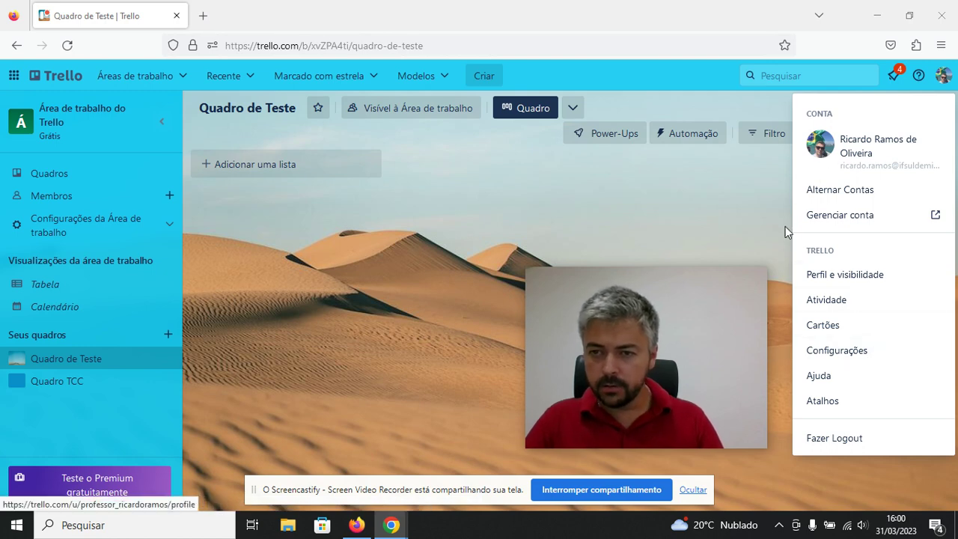
{"action": "left_click", "coordinate": [783, 167]}
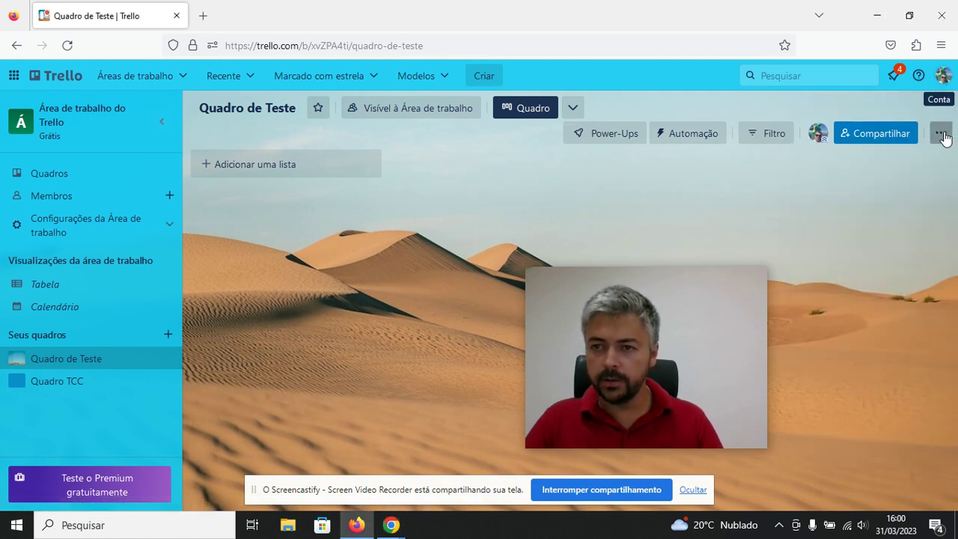
{"action": "left_click", "coordinate": [939, 133]}
{"action": "left_click_drag", "start_coordinate": [579, 292], "coordinate": [421, 286]}
{"action": "left_click", "coordinate": [942, 109]}
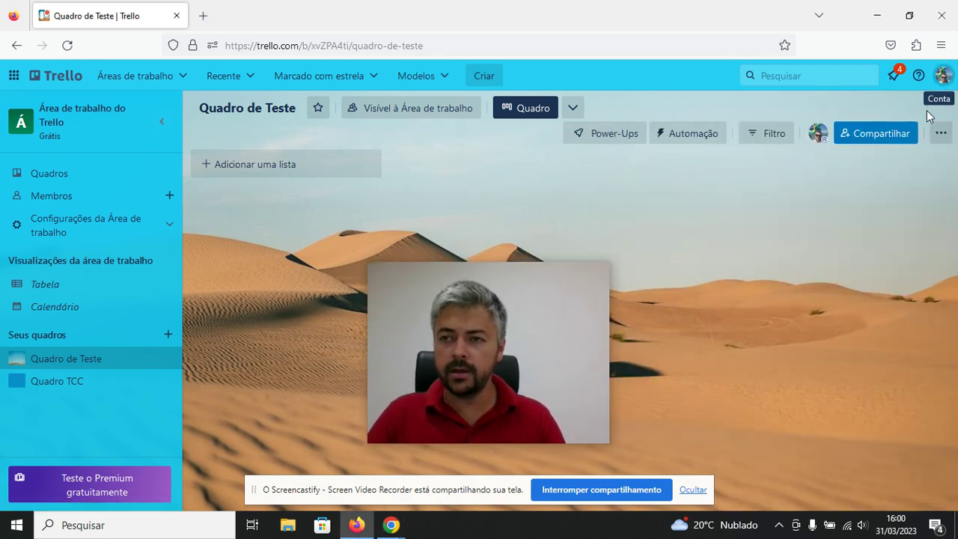
{"action": "left_click", "coordinate": [943, 76]}
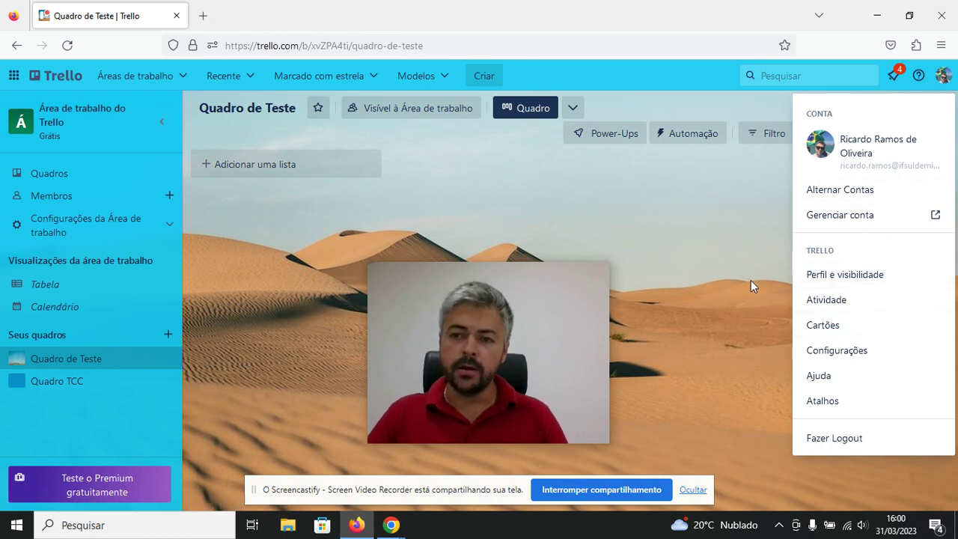
{"action": "left_click", "coordinate": [769, 245]}
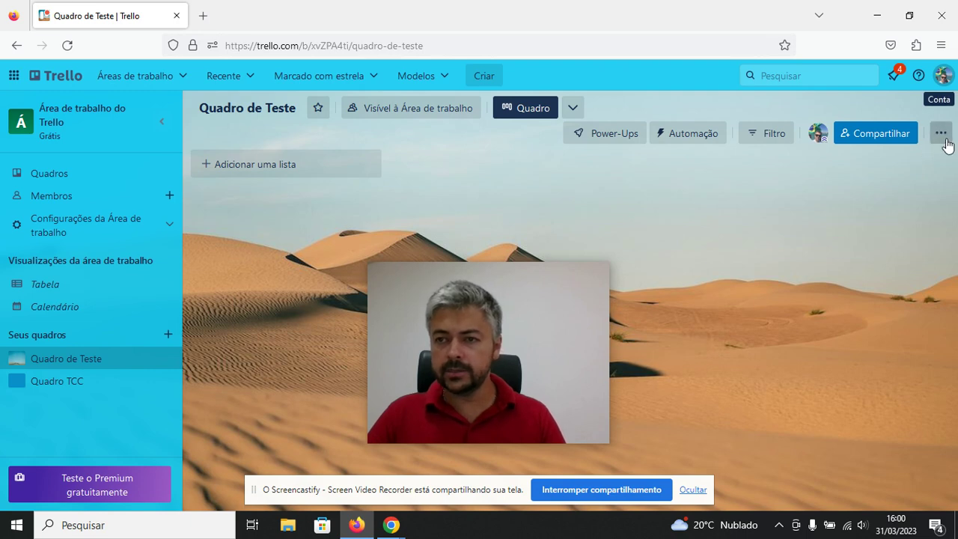
From the board menu, try a light blue gradient background, then return to Unsplash photos.
{"action": "left_click", "coordinate": [941, 133]}
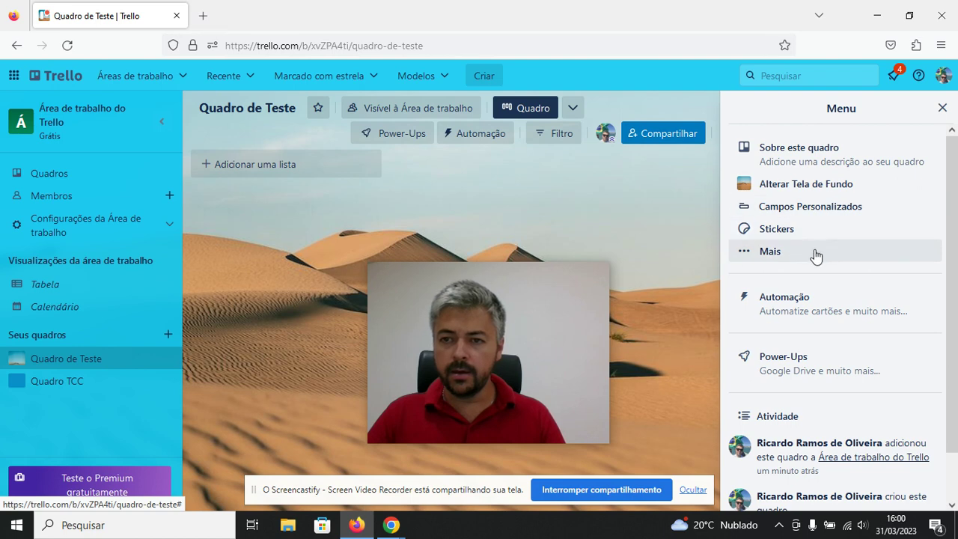
{"action": "left_click", "coordinate": [800, 194]}
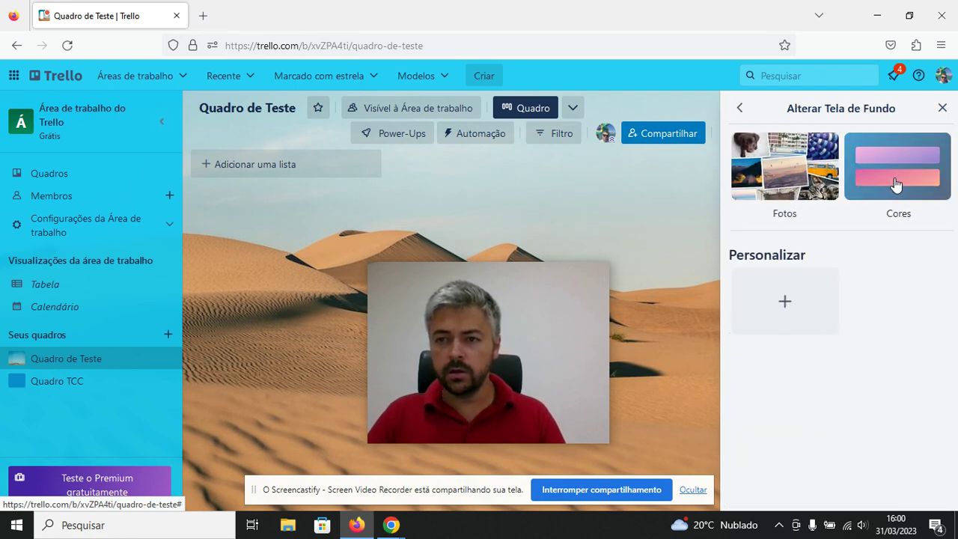
{"action": "left_click", "coordinate": [880, 194]}
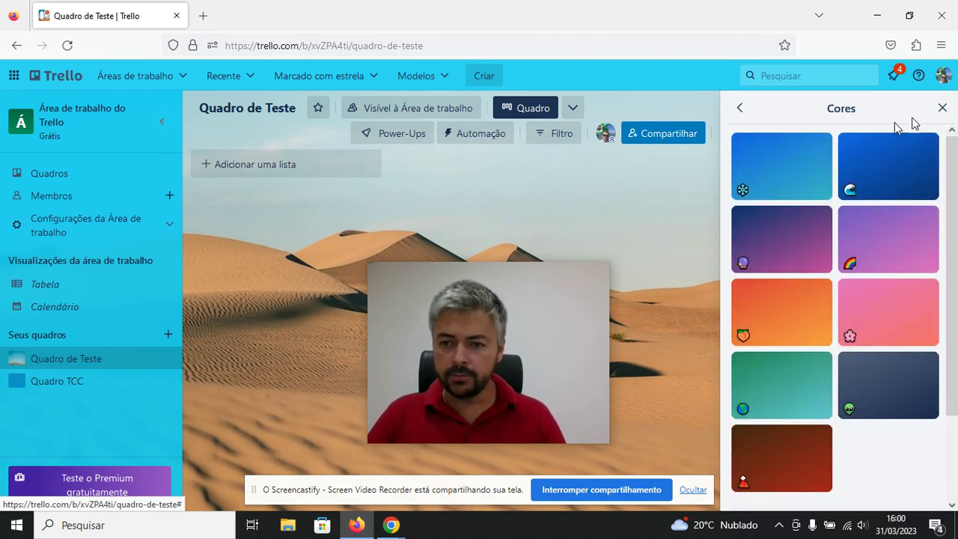
{"action": "left_click", "coordinate": [813, 175]}
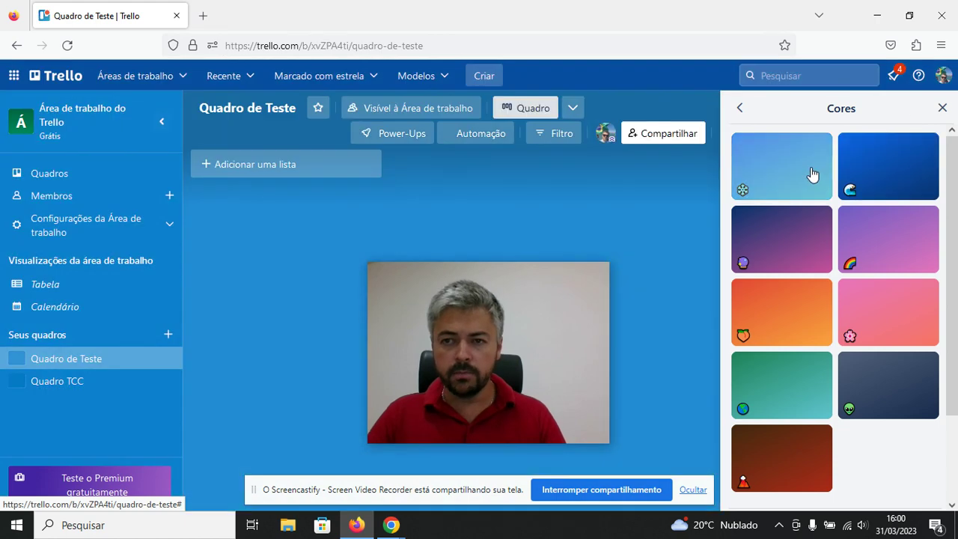
{"action": "left_click", "coordinate": [740, 108]}
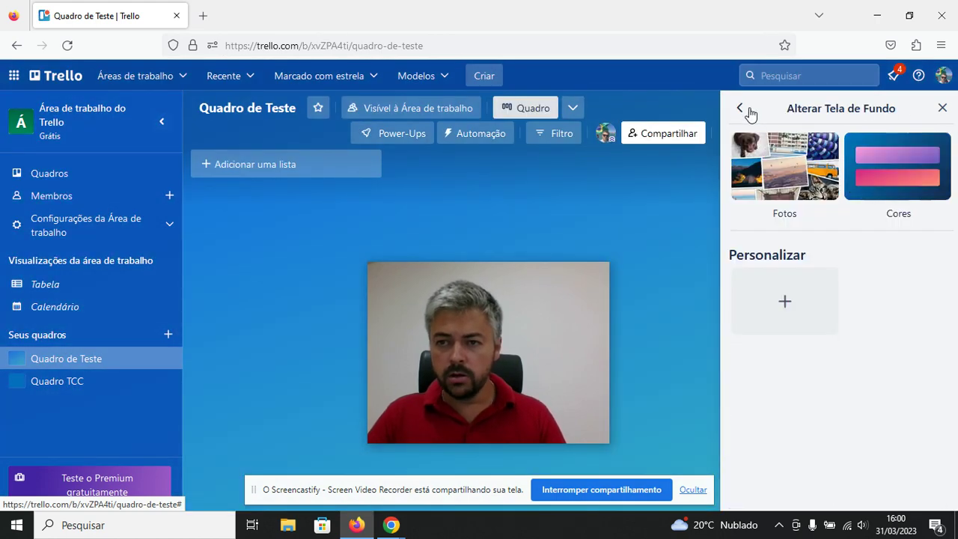
{"action": "left_click", "coordinate": [812, 164]}
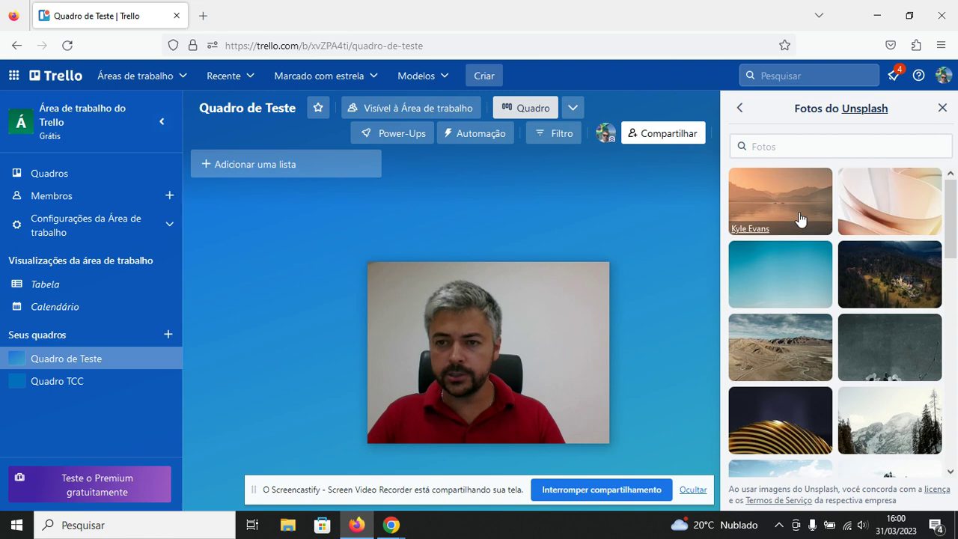
Preview the warm lake and blue-grey mountain photos as the board background.
{"action": "left_click", "coordinate": [811, 190]}
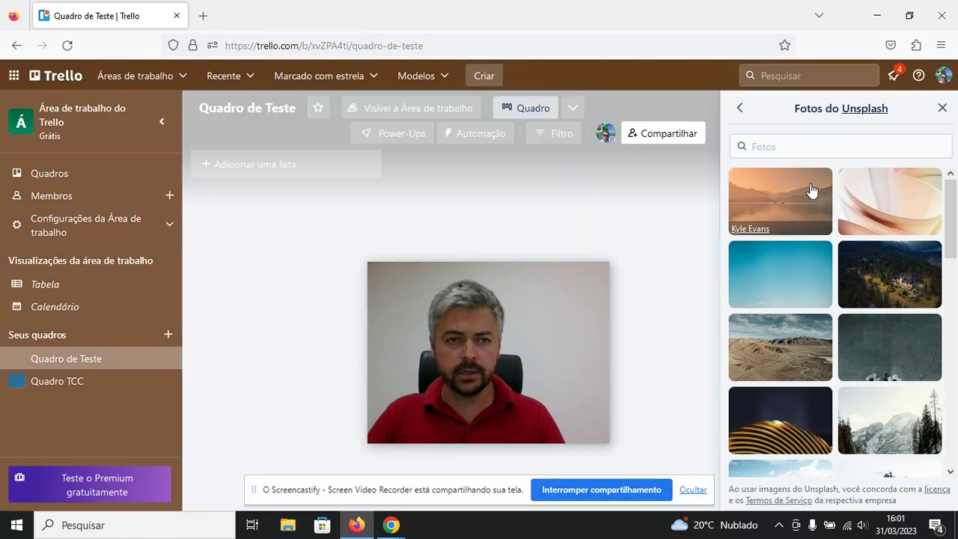
{"action": "scroll", "coordinate": [816, 248], "scroll_direction": "down", "scroll_amount": 1}
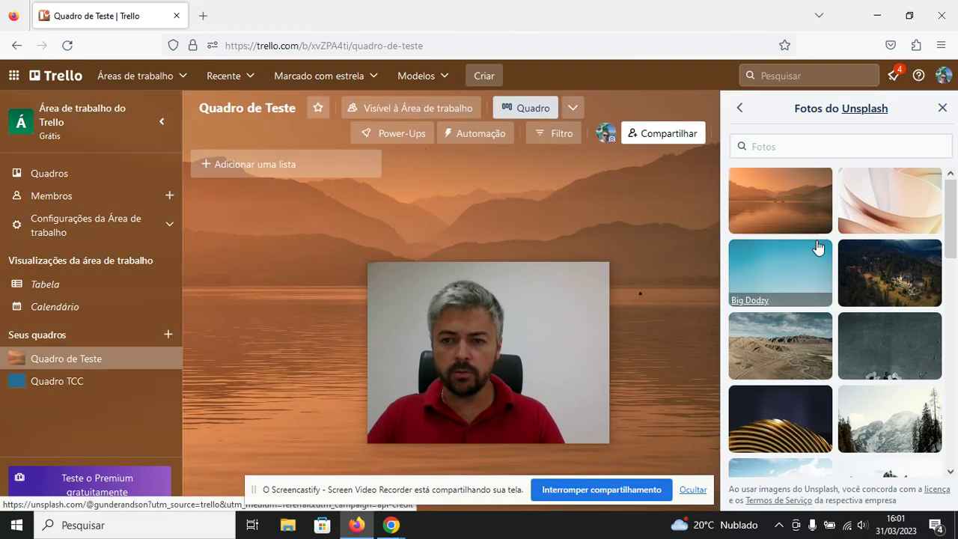
{"action": "scroll", "coordinate": [818, 250], "scroll_direction": "down", "scroll_amount": 5}
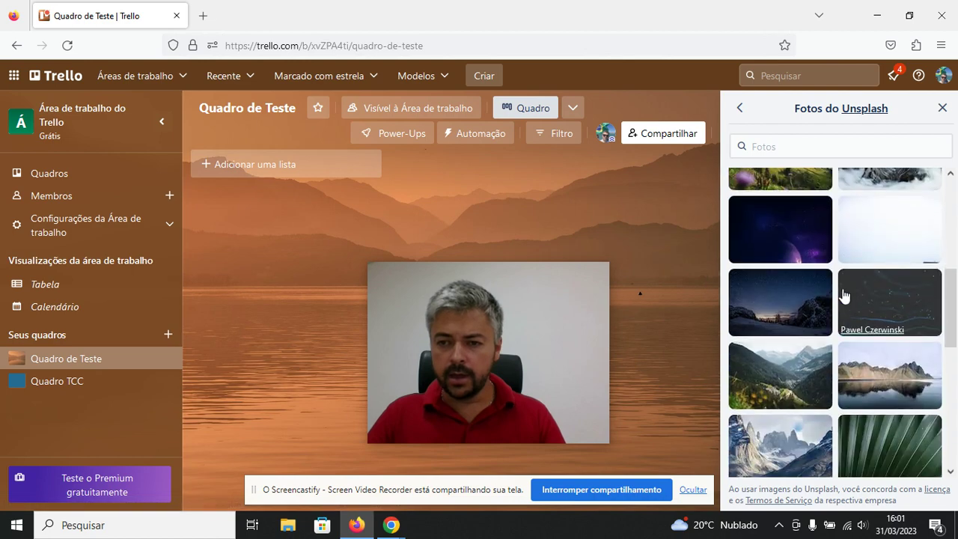
{"action": "scroll", "coordinate": [844, 301], "scroll_direction": "down", "scroll_amount": 8}
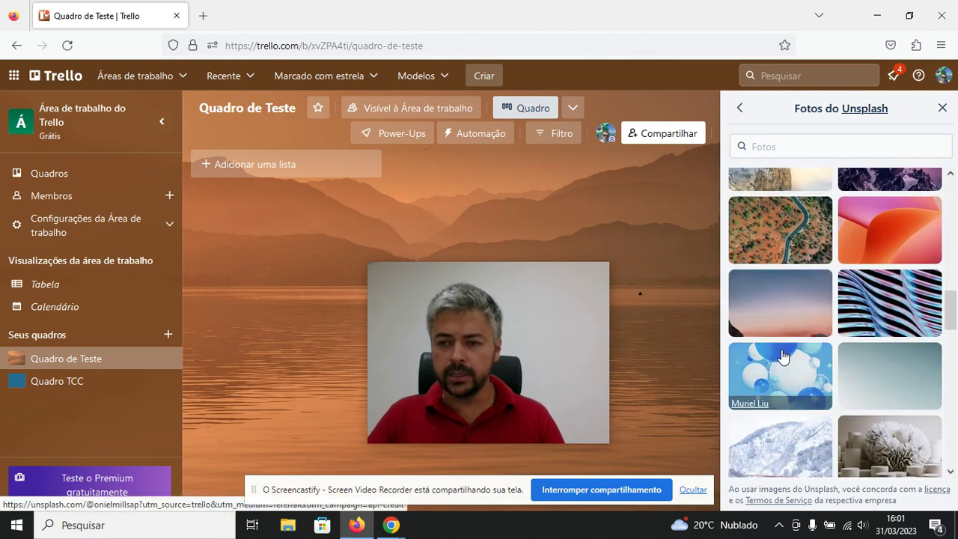
{"action": "scroll", "coordinate": [785, 360], "scroll_direction": "down", "scroll_amount": 8}
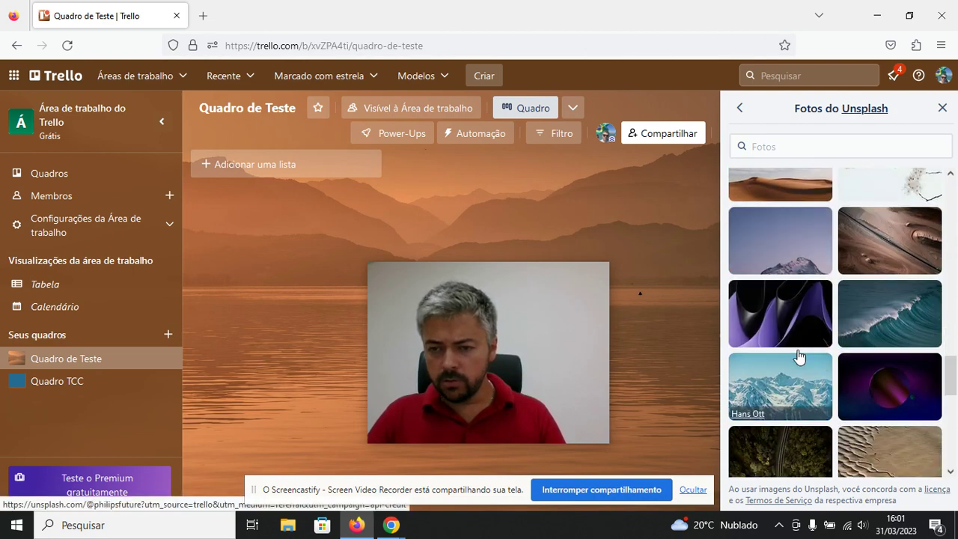
{"action": "scroll", "coordinate": [798, 354], "scroll_direction": "down", "scroll_amount": 1}
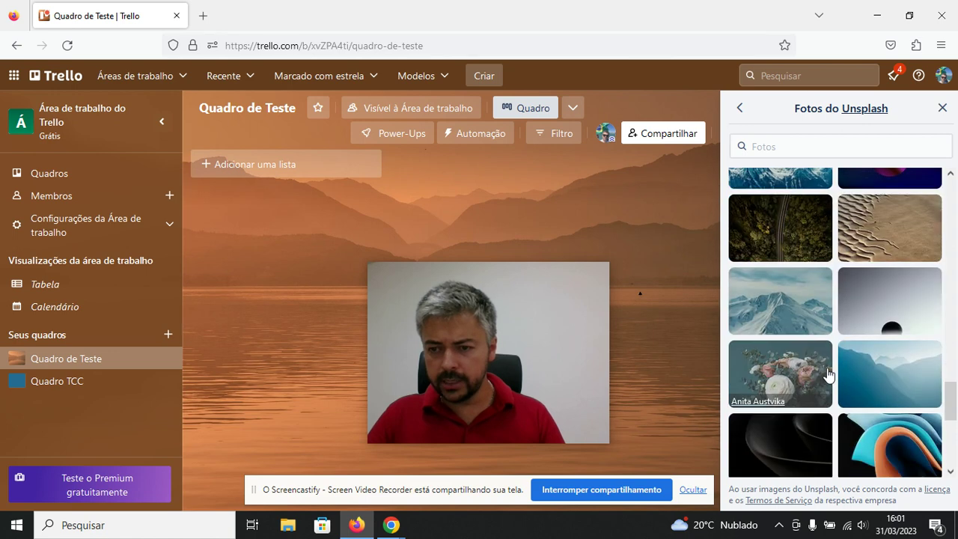
{"action": "left_click", "coordinate": [907, 377]}
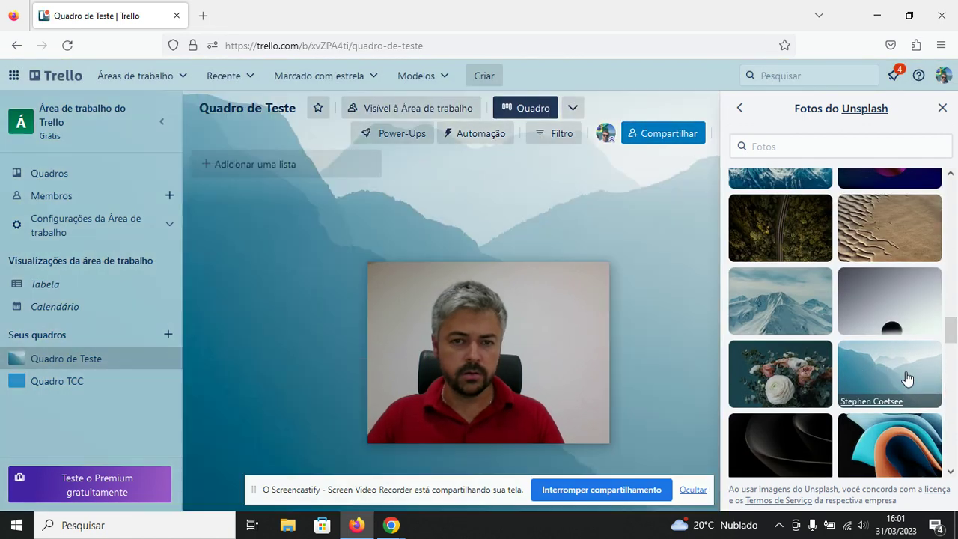
{"action": "scroll", "coordinate": [902, 374], "scroll_direction": "down", "scroll_amount": 2}
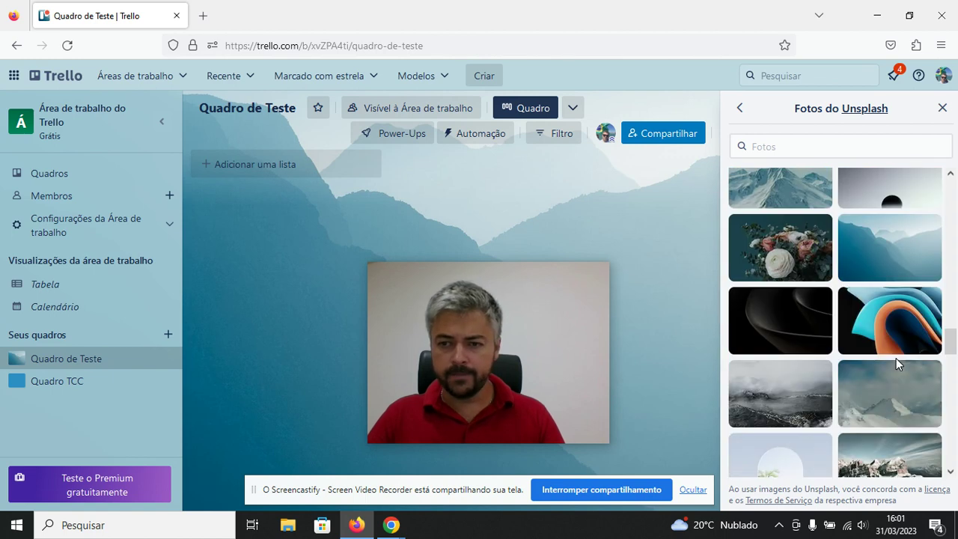
{"action": "scroll", "coordinate": [860, 392], "scroll_direction": "up", "scroll_amount": 2}
{"action": "scroll", "coordinate": [836, 392], "scroll_direction": "up", "scroll_amount": 5}
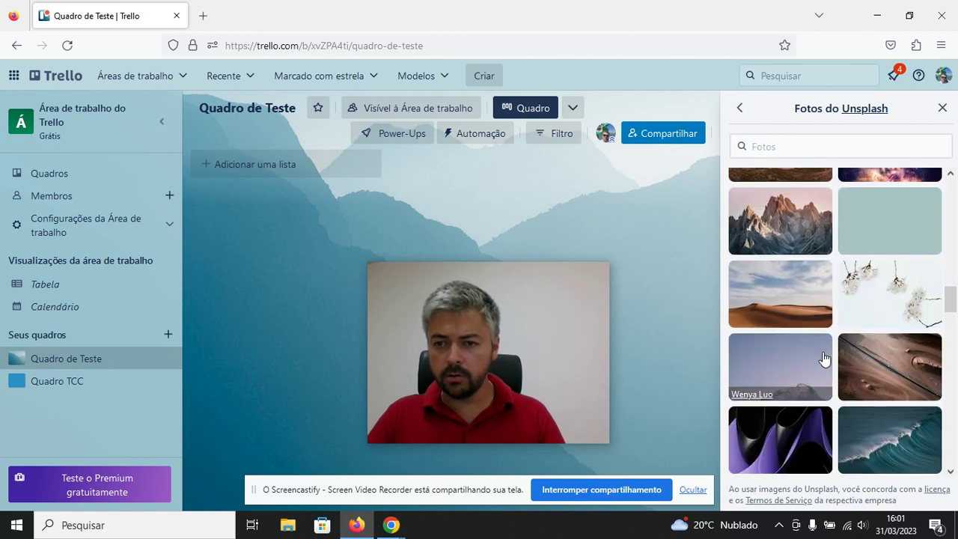
{"action": "scroll", "coordinate": [822, 344], "scroll_direction": "up", "scroll_amount": 6}
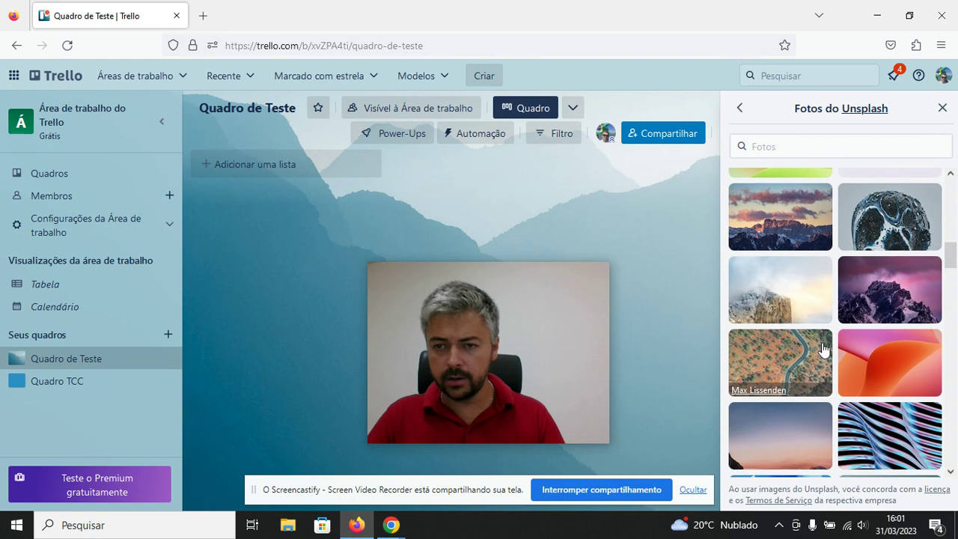
{"action": "scroll", "coordinate": [823, 346], "scroll_direction": "up", "scroll_amount": 3}
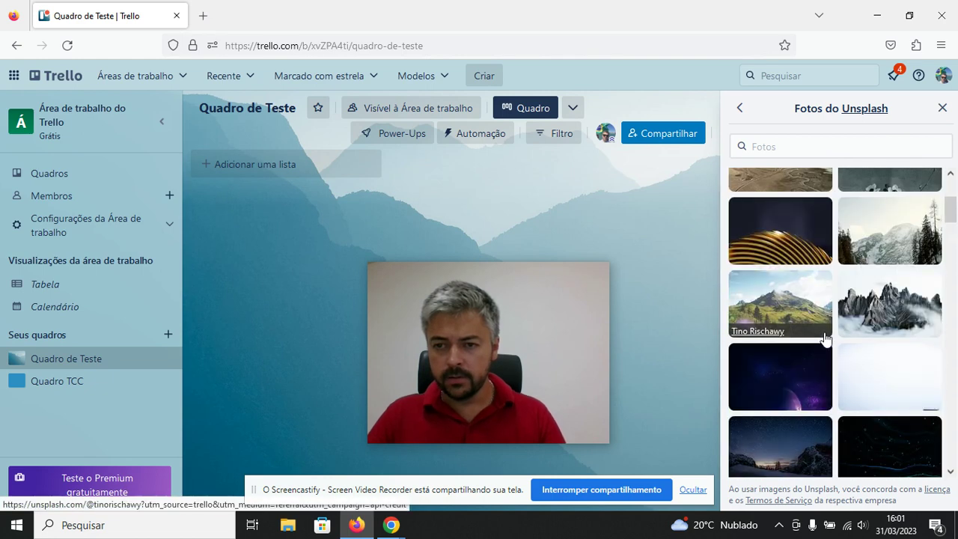
{"action": "scroll", "coordinate": [825, 342], "scroll_direction": "up", "scroll_amount": 4}
{"action": "scroll", "coordinate": [826, 338], "scroll_direction": "up", "scroll_amount": 1}
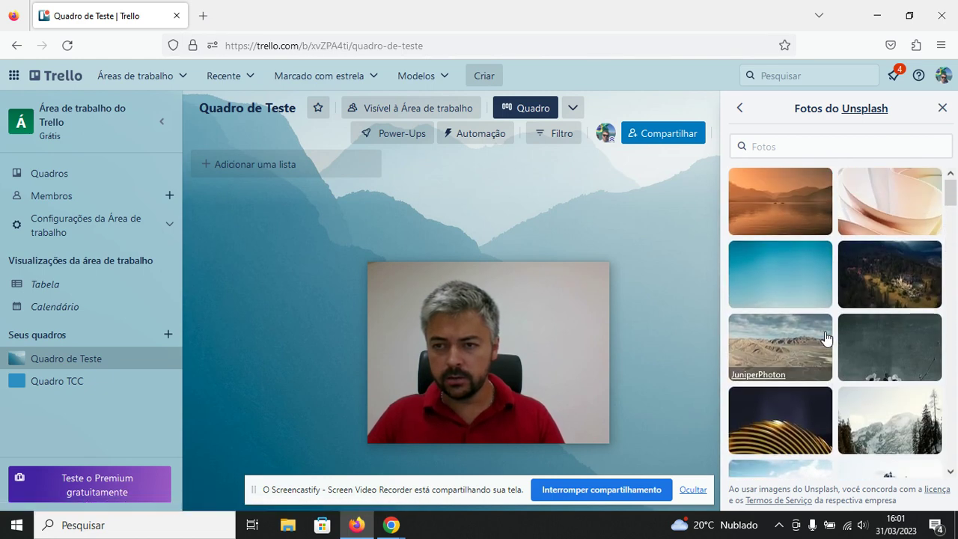
{"action": "scroll", "coordinate": [826, 336], "scroll_direction": "down", "scroll_amount": 4}
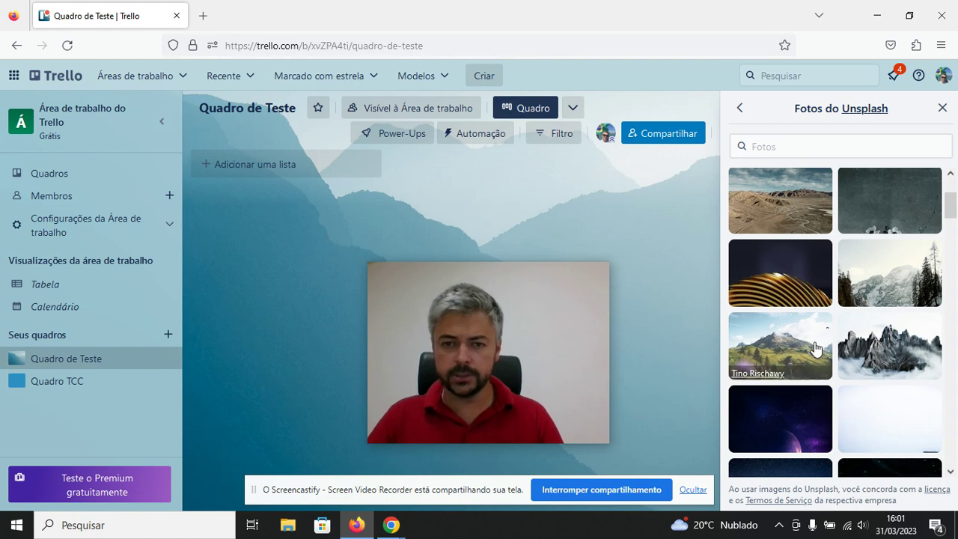
Try the green mountain and dunes photos, then settle on the orange lake photo.
{"action": "left_click", "coordinate": [815, 347]}
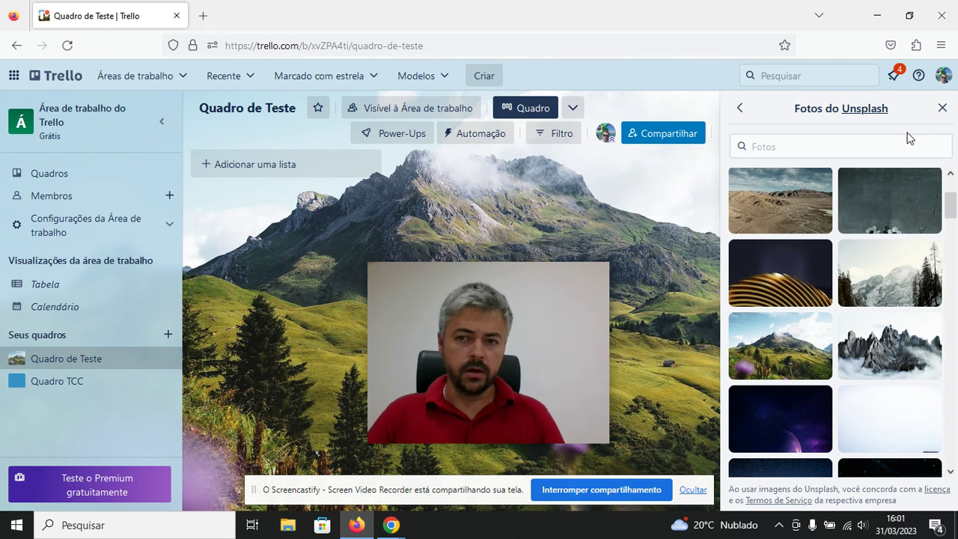
{"action": "scroll", "coordinate": [775, 293], "scroll_direction": "up", "scroll_amount": 4}
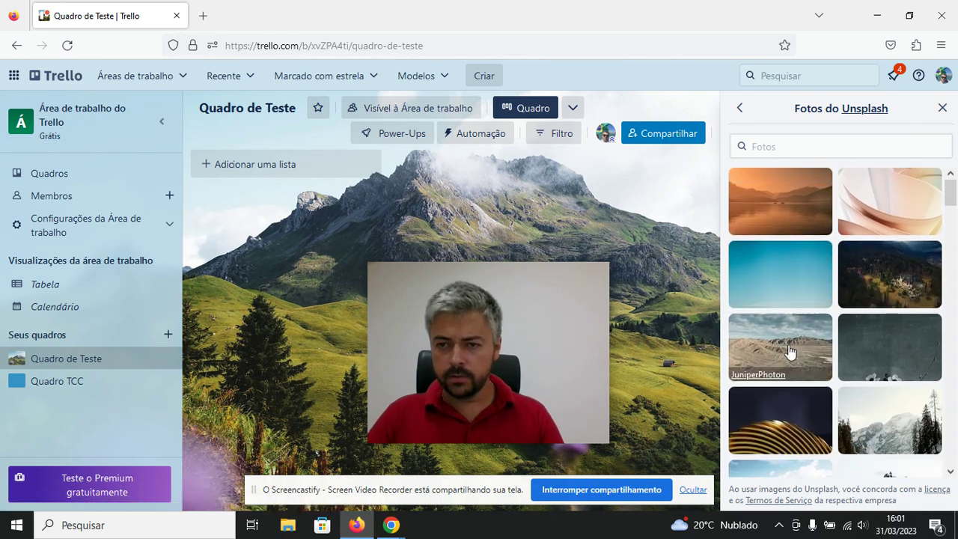
{"action": "left_click", "coordinate": [769, 291]}
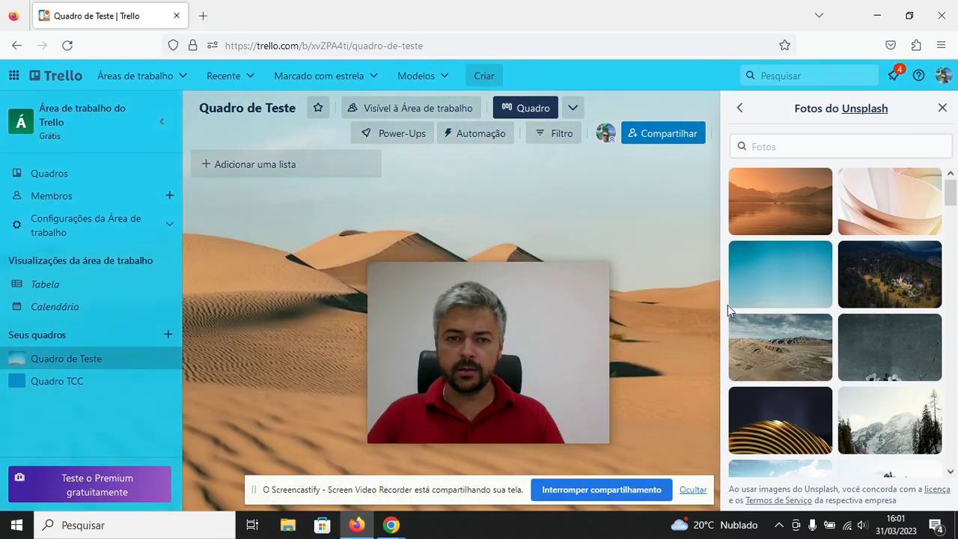
{"action": "left_click", "coordinate": [797, 209]}
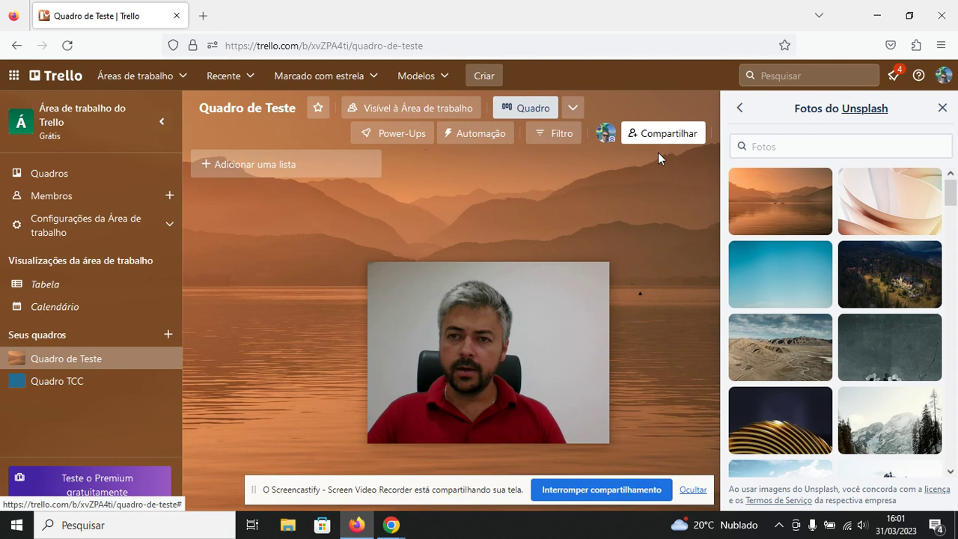
{"action": "left_click", "coordinate": [941, 109]}
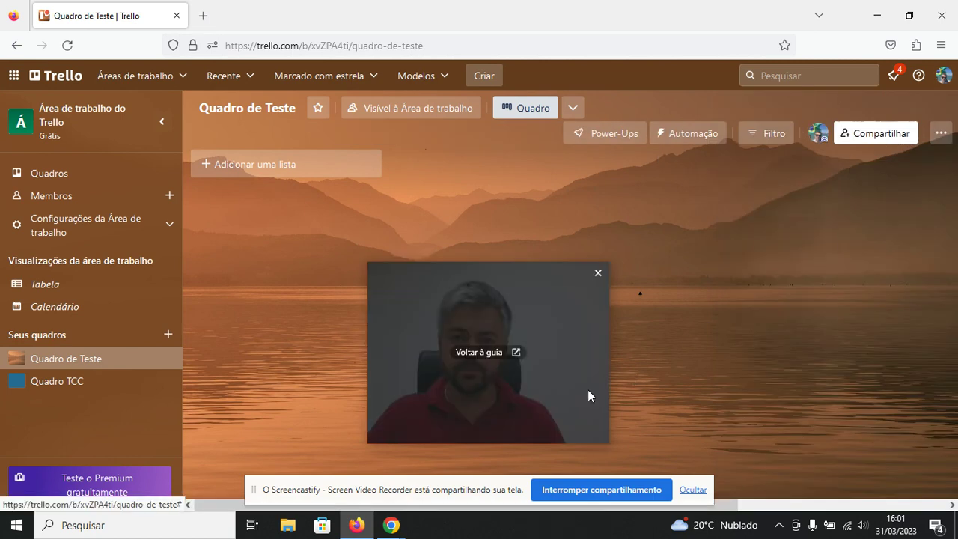
{"action": "left_click_drag", "start_coordinate": [405, 289], "coordinate": [741, 201]}
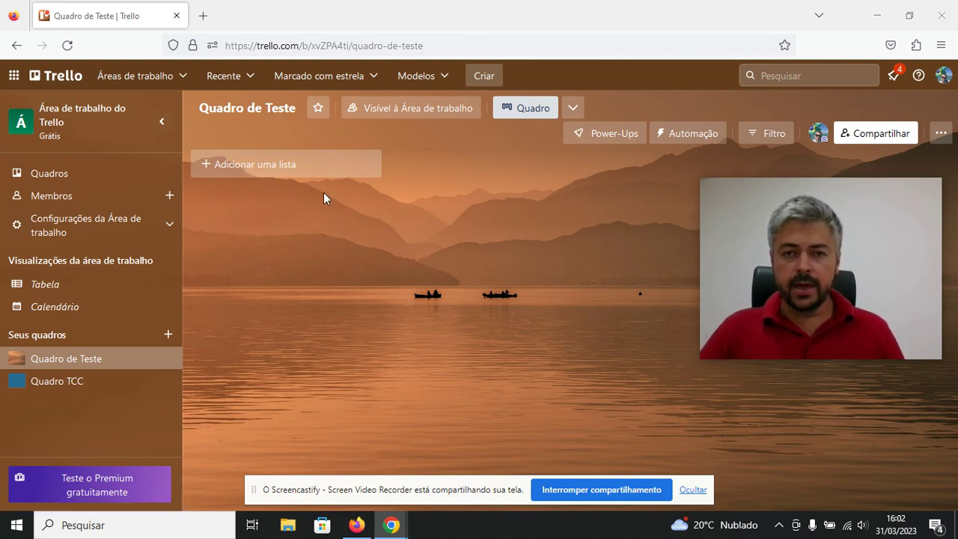
{"action": "left_click", "coordinate": [258, 172]}
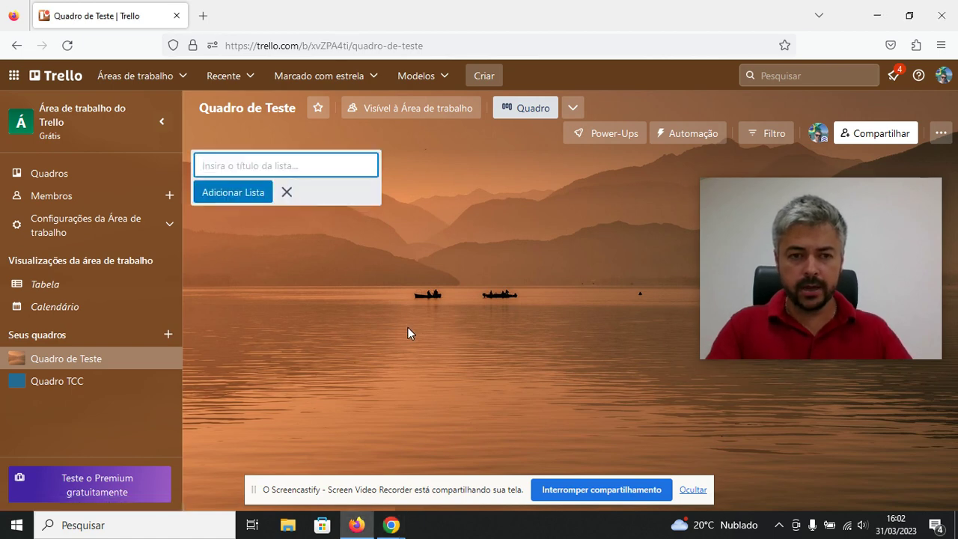
{"action": "left_click", "coordinate": [288, 192]}
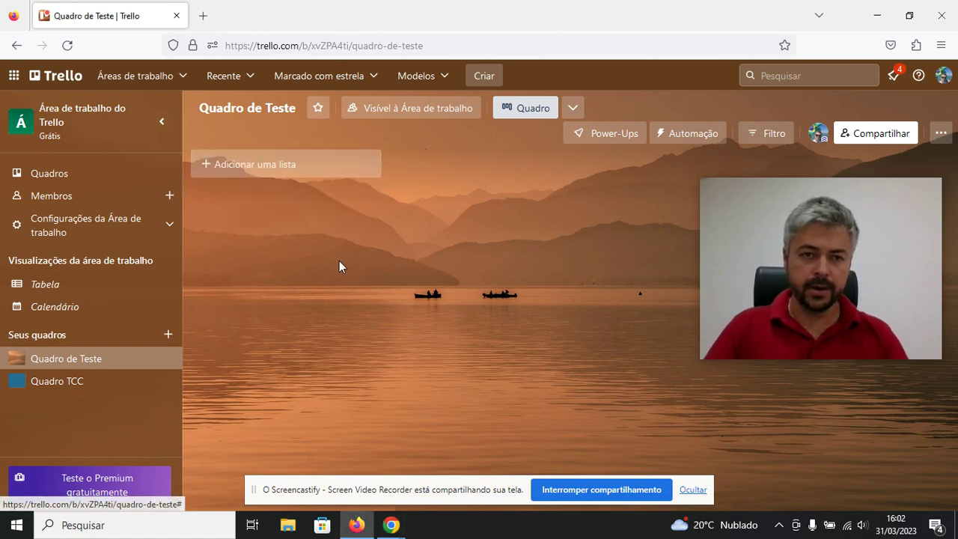
{"action": "left_click", "coordinate": [252, 172]}
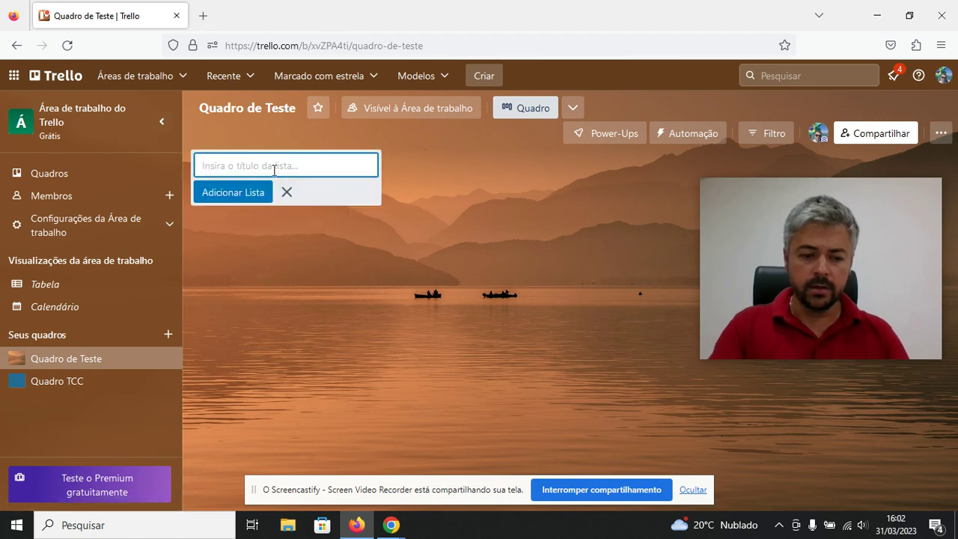
{"action": "type", "text": "A"}
{"action": "key", "text": "Return"}
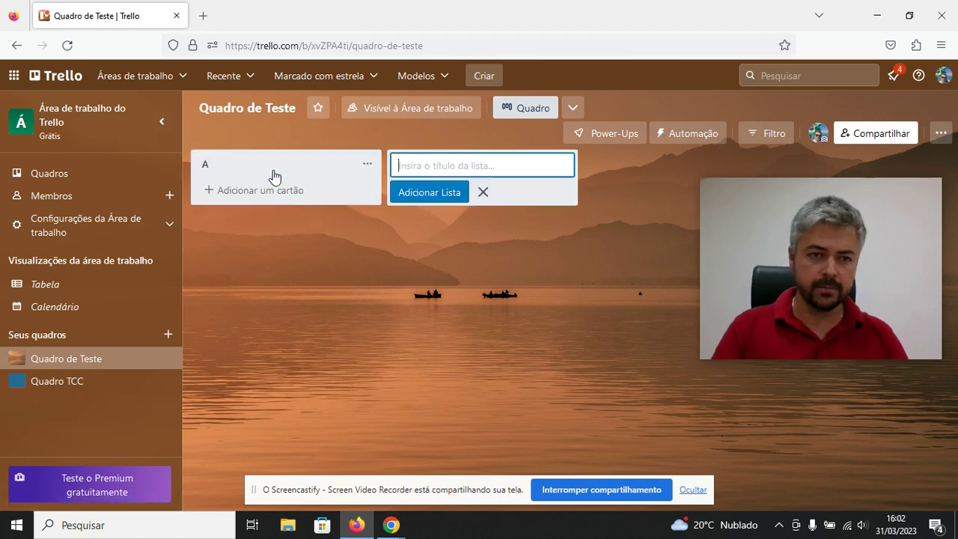
{"action": "key", "text": "Return"}
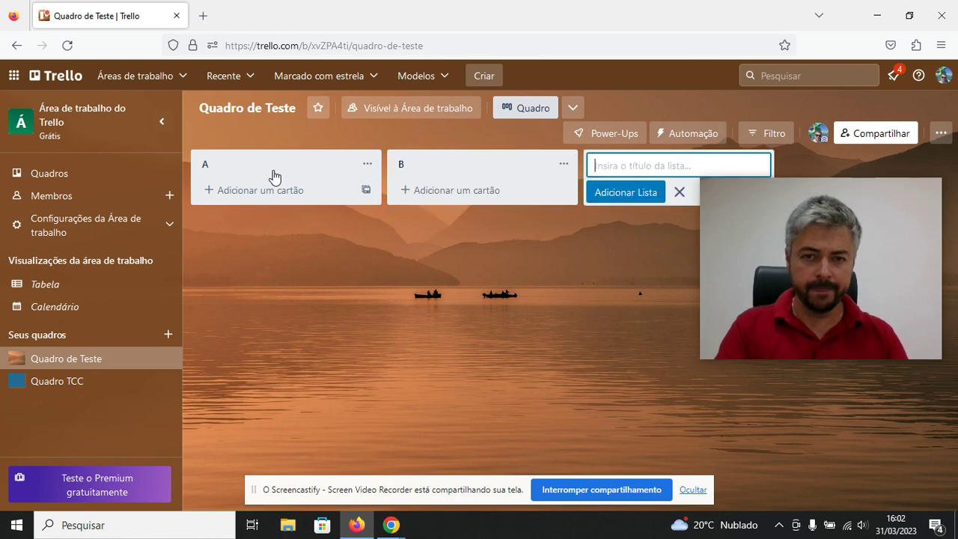
{"action": "key", "text": "Return"}
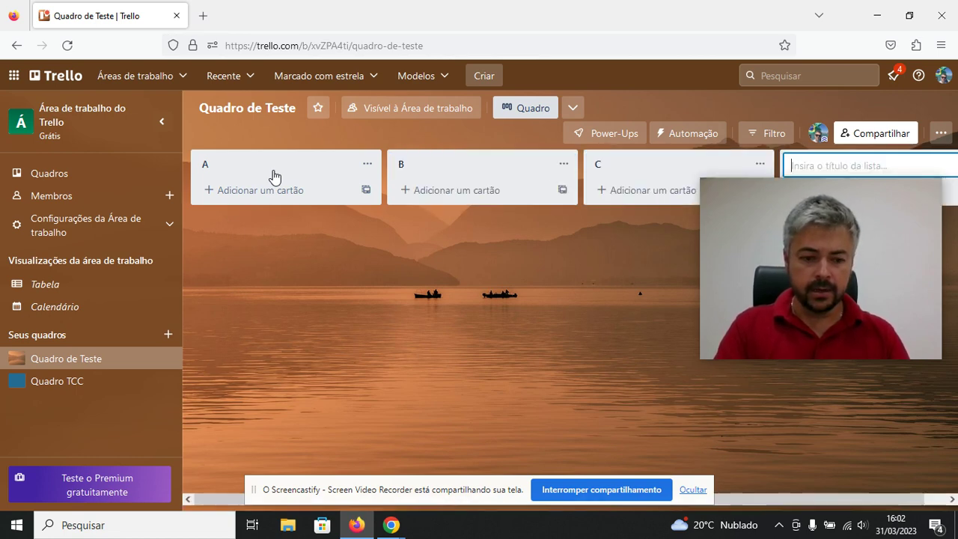
{"action": "type", "text": "D"}
{"action": "key", "text": "Return"}
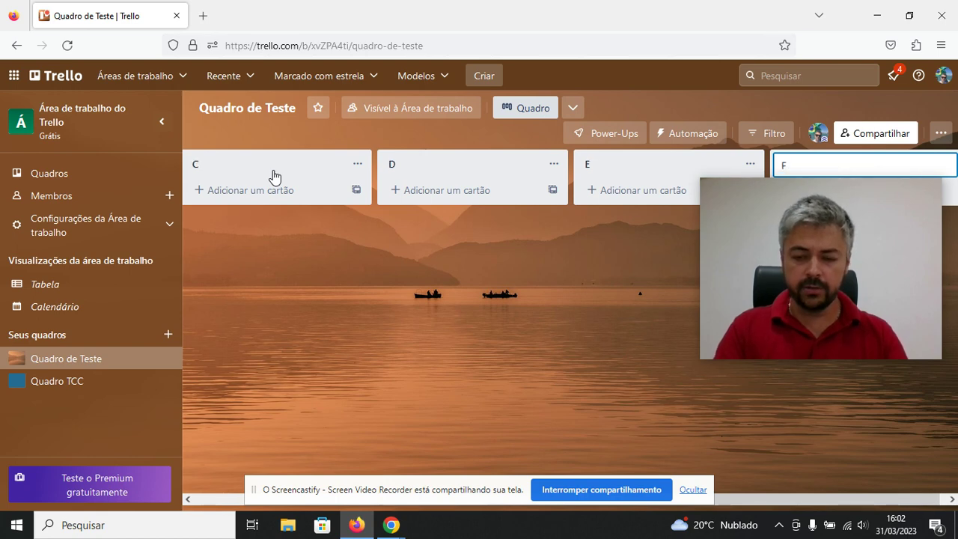
{"action": "key", "text": "Escape"}
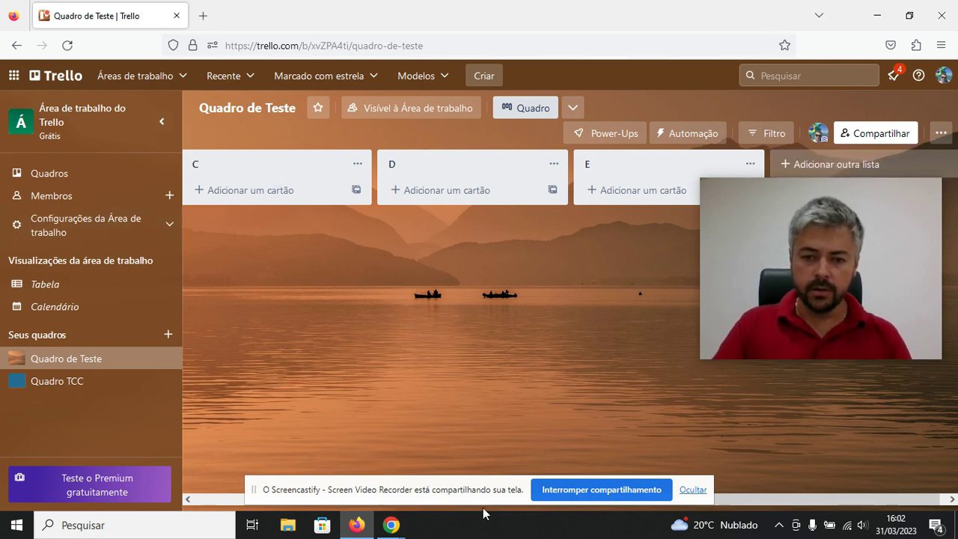
{"action": "left_click_drag", "start_coordinate": [755, 503], "coordinate": [505, 503]}
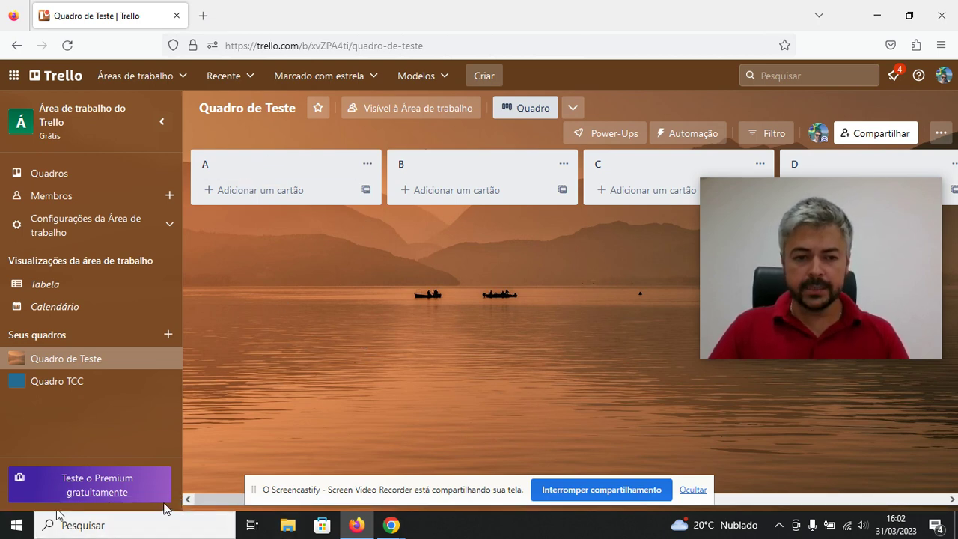
{"action": "left_click_drag", "start_coordinate": [214, 494], "coordinate": [528, 387]}
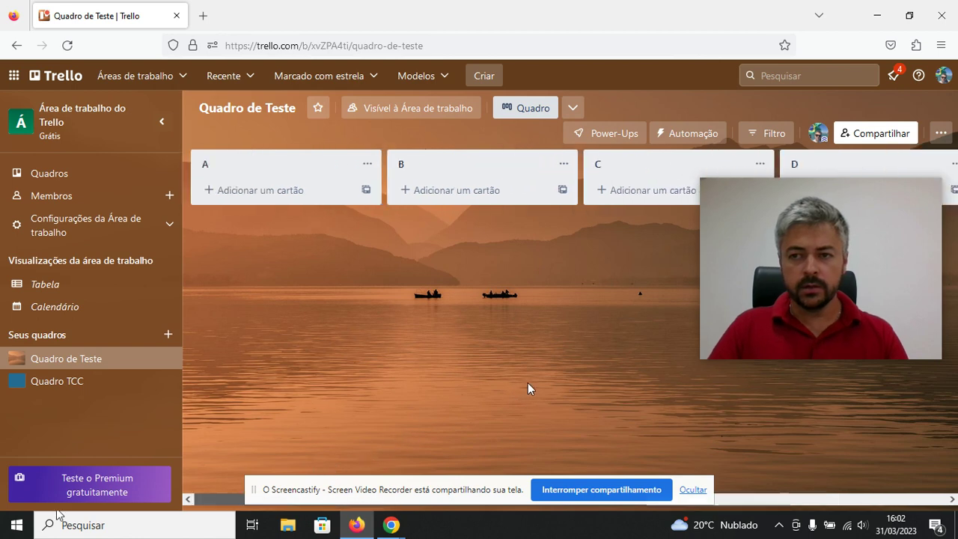
{"action": "left_click", "coordinate": [800, 496]}
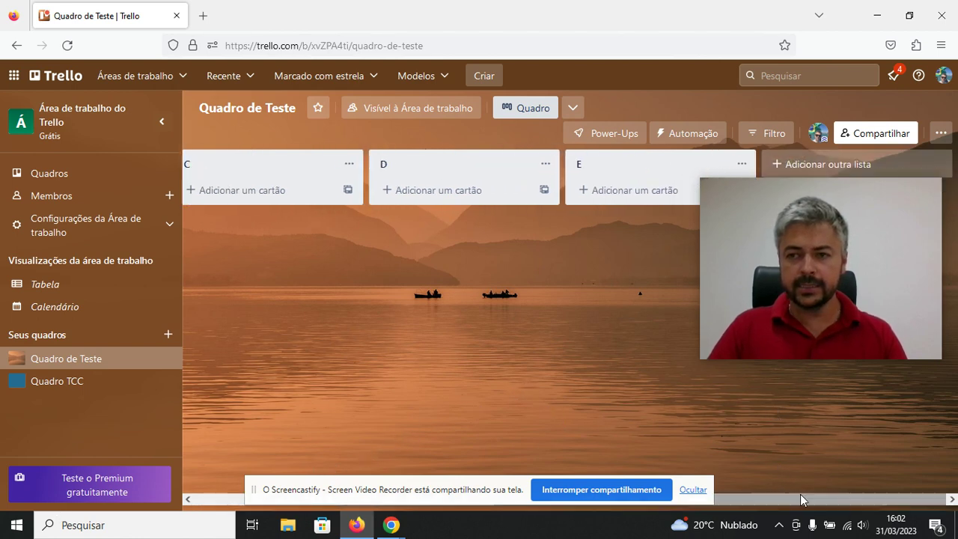
{"action": "mouse_move", "coordinate": [716, 204]}
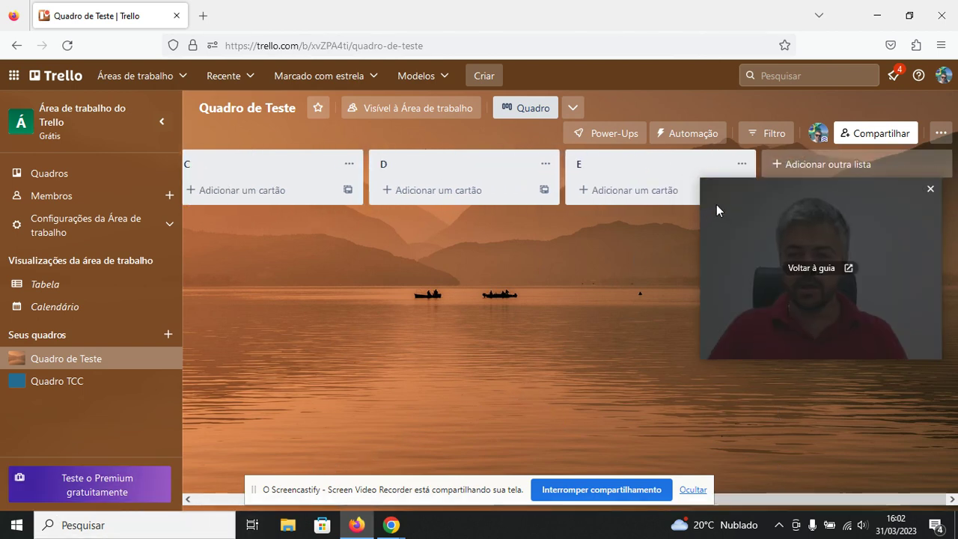
{"action": "left_click_drag", "start_coordinate": [736, 182], "coordinate": [783, 320]}
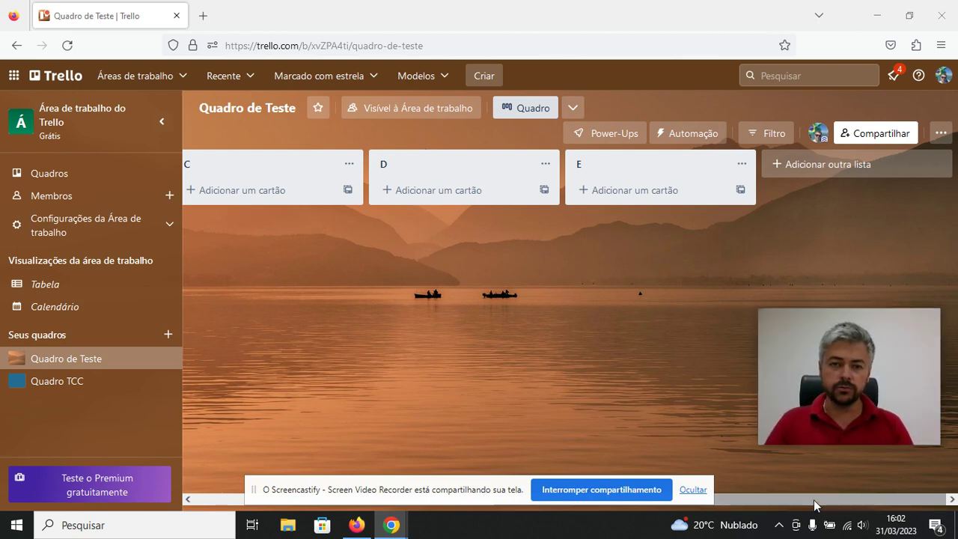
{"action": "scroll", "coordinate": [813, 499], "scroll_direction": "left", "scroll_amount": 3}
{"action": "scroll", "coordinate": [814, 499], "scroll_direction": "left", "scroll_amount": 3}
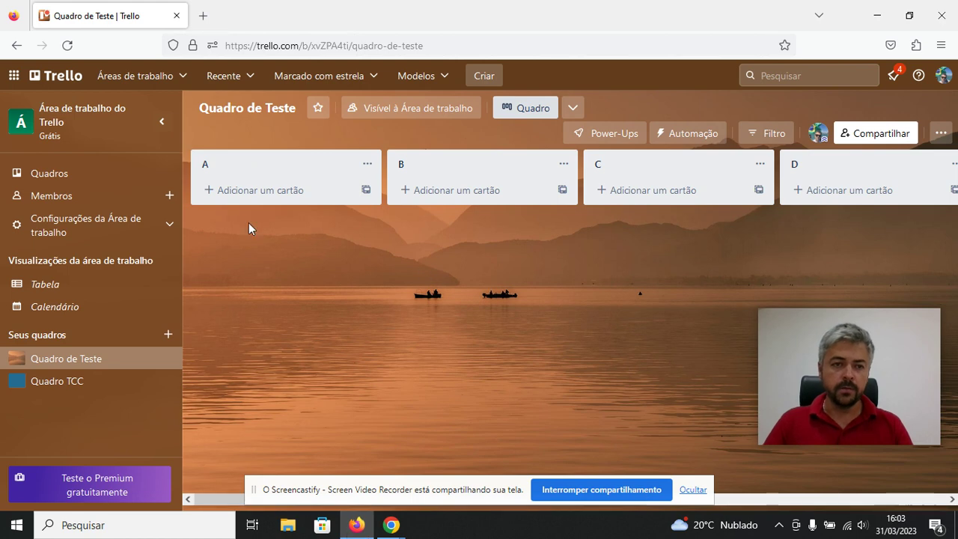
Add the cards Tarefa X, Tarefa Y and Tarefa Z to list A.
{"action": "left_click", "coordinate": [252, 196]}
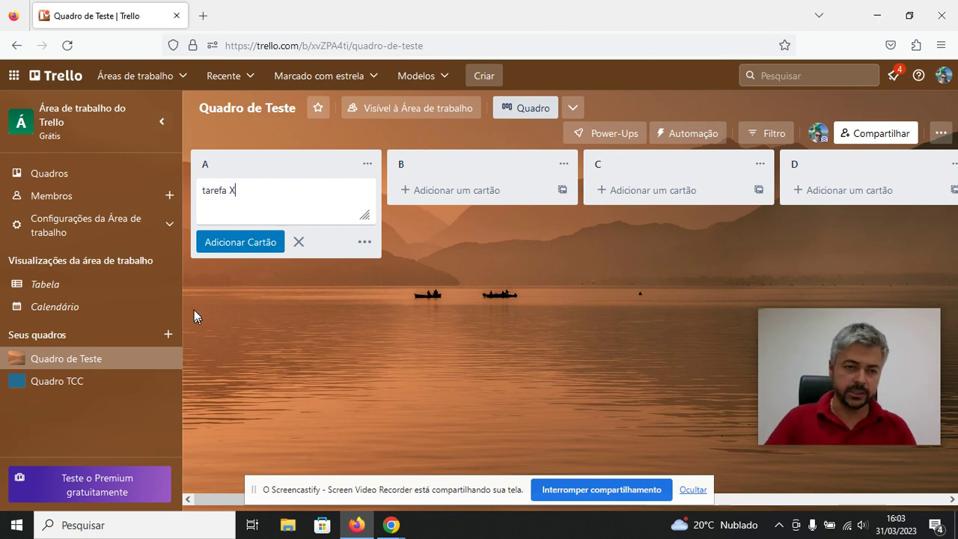
{"action": "left_click", "coordinate": [202, 191]}
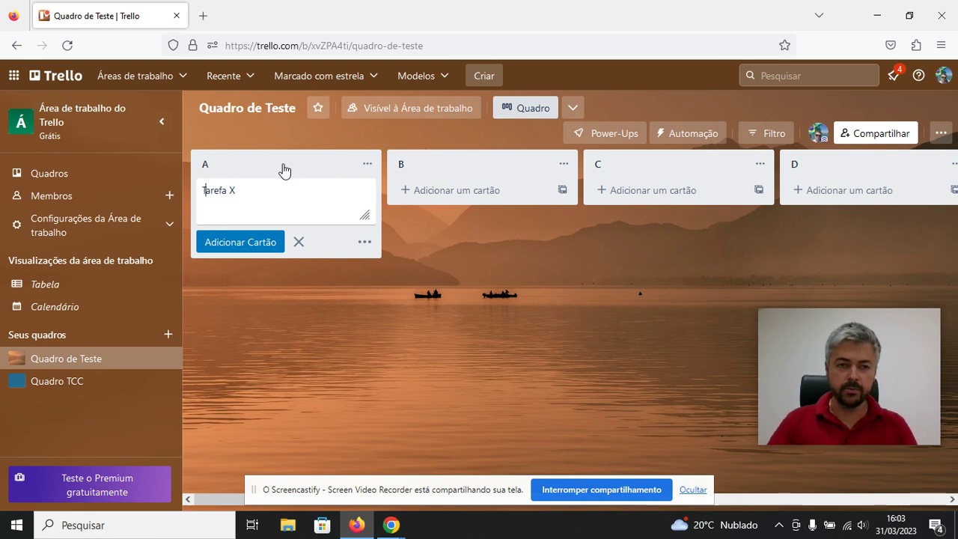
{"action": "left_click", "coordinate": [257, 241]}
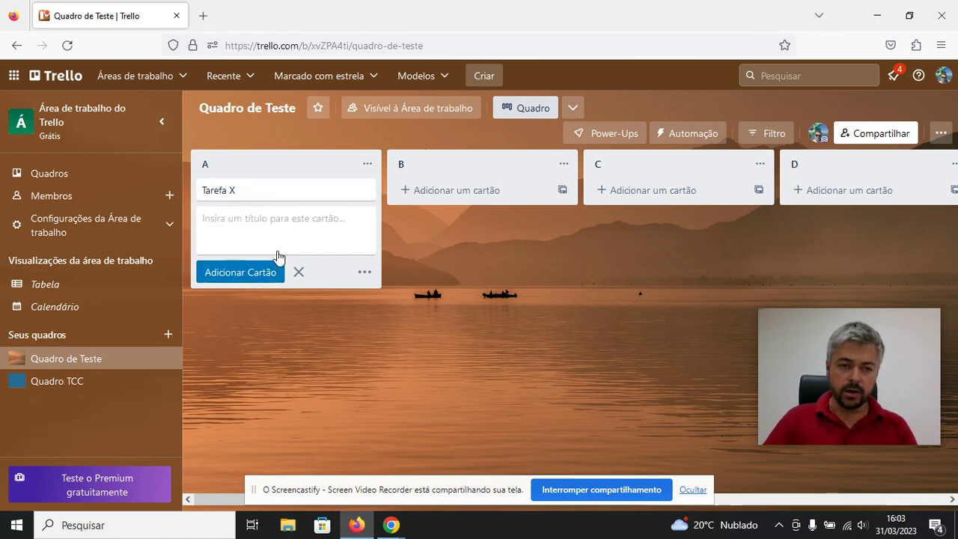
{"action": "type", "text": "Tarefa Y"}
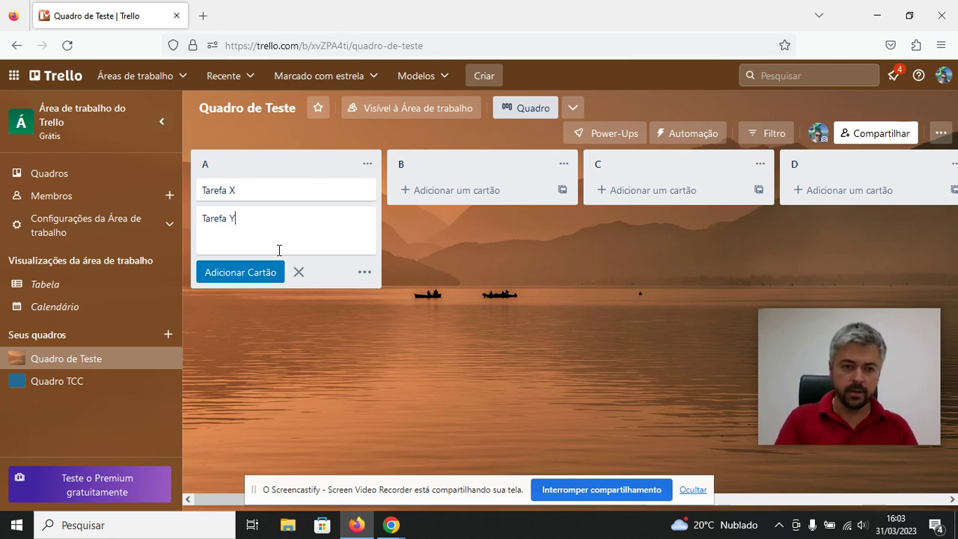
{"action": "left_click", "coordinate": [339, 324]}
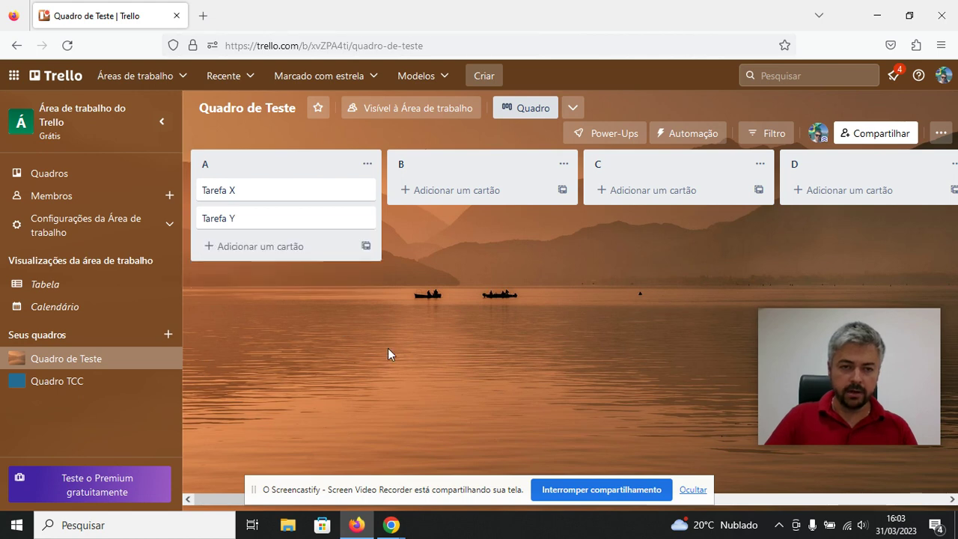
{"action": "left_click", "coordinate": [232, 249]}
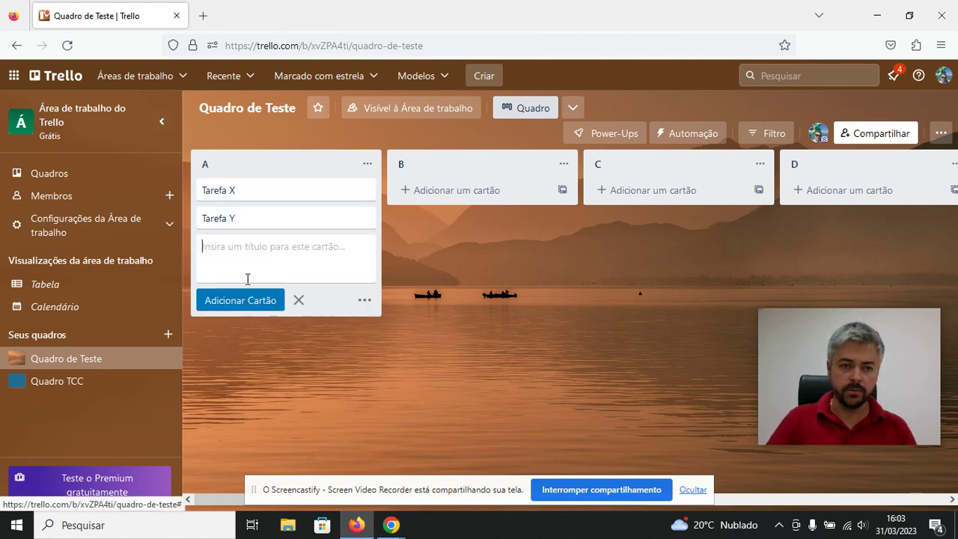
{"action": "type", "text": "Tarefa"}
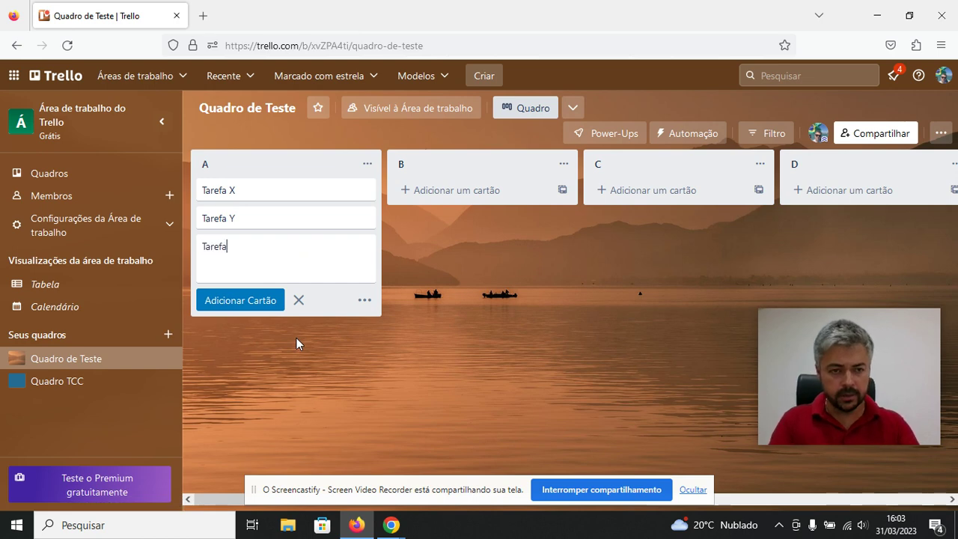
{"action": "type", "text": " Z"}
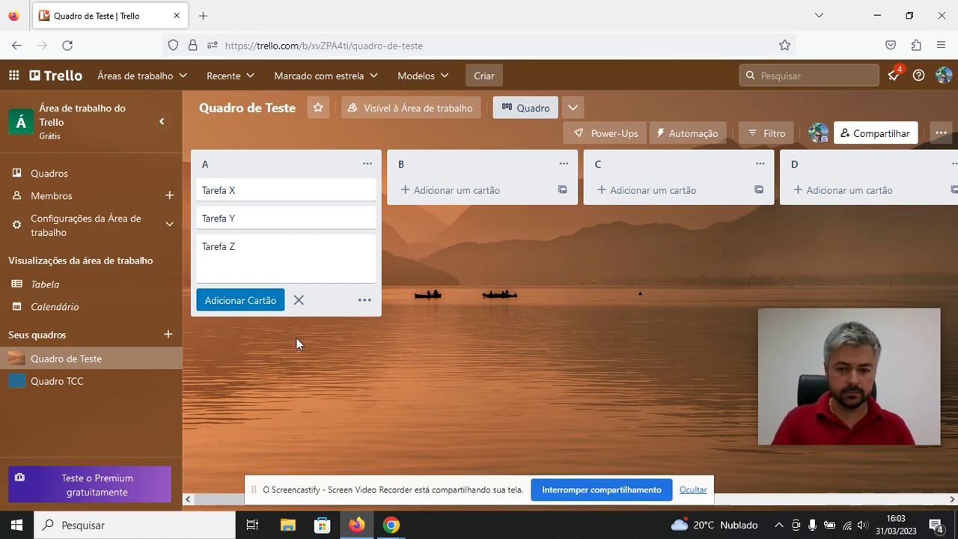
{"action": "left_click", "coordinate": [312, 372]}
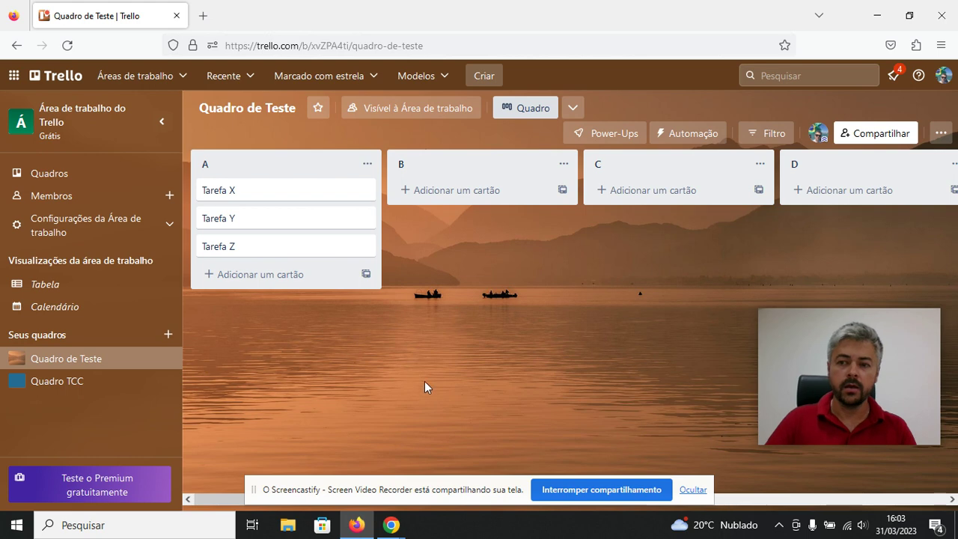
Open the Tarefa X card from list A and scroll through its details.
{"action": "left_click", "coordinate": [236, 196]}
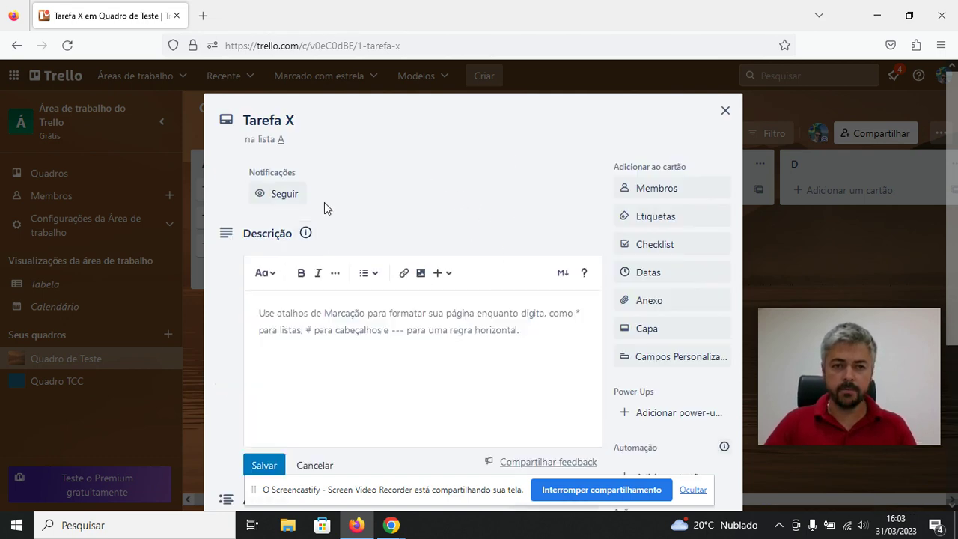
{"action": "scroll", "coordinate": [404, 191], "scroll_direction": "down", "scroll_amount": 3}
{"action": "scroll", "coordinate": [415, 209], "scroll_direction": "up", "scroll_amount": 3}
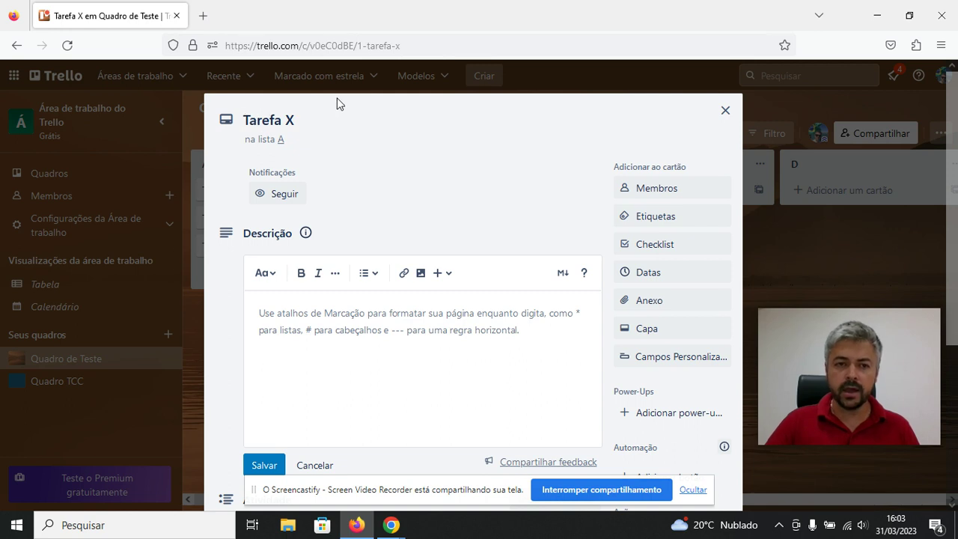
{"action": "scroll", "coordinate": [413, 157], "scroll_direction": "down", "scroll_amount": 2}
{"action": "scroll", "coordinate": [413, 166], "scroll_direction": "up", "scroll_amount": 2}
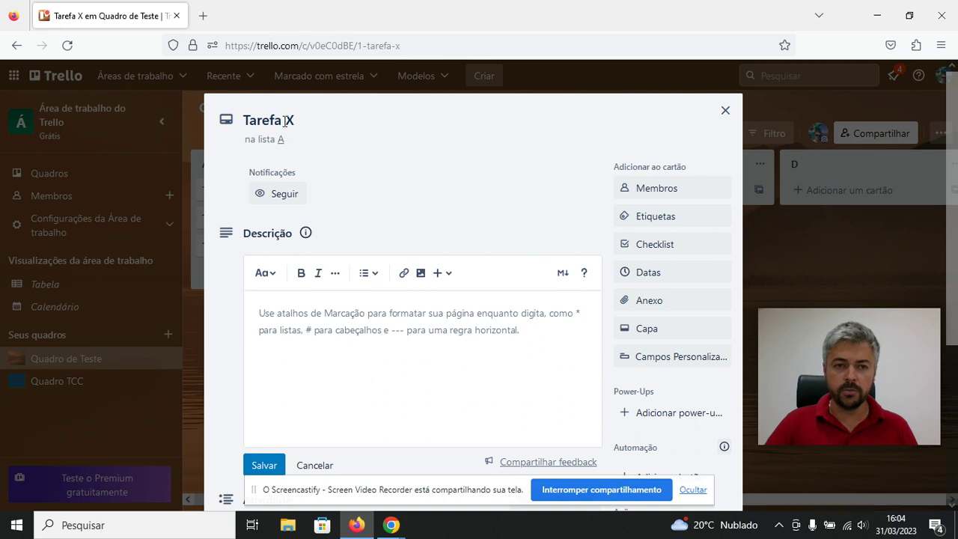
{"action": "scroll", "coordinate": [376, 172], "scroll_direction": "down", "scroll_amount": 2}
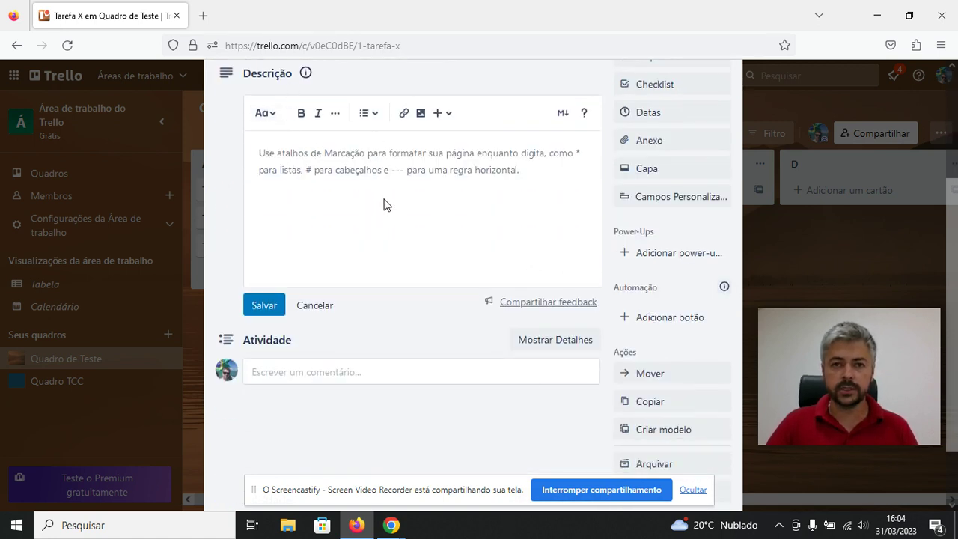
{"action": "scroll", "coordinate": [311, 162], "scroll_direction": "up", "scroll_amount": 2}
{"action": "scroll", "coordinate": [325, 142], "scroll_direction": "down", "scroll_amount": 1}
Type 'Descrição da Tarefa X' into the Tarefa X card's description editor.
{"action": "left_click", "coordinate": [336, 256]}
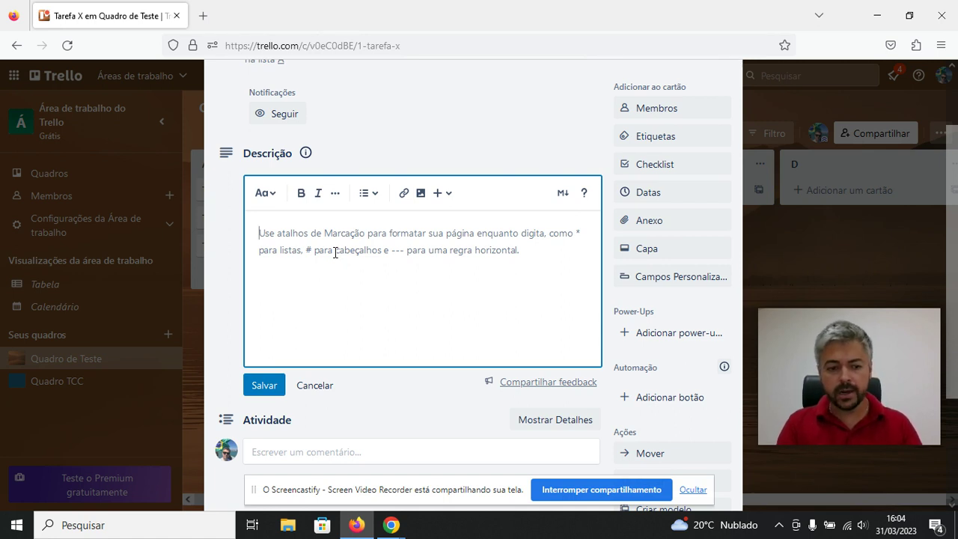
{"action": "type", "text": "Descrição da Tarefa X"}
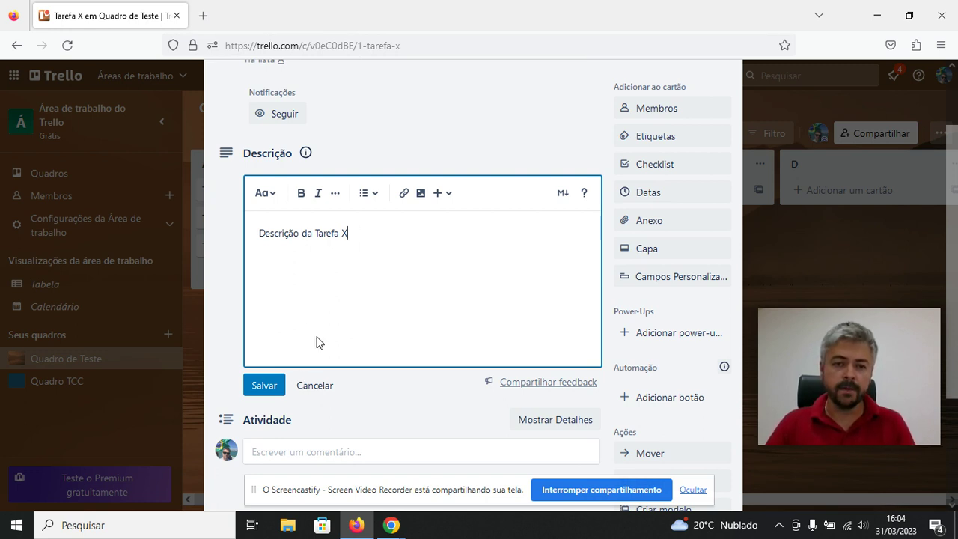
{"action": "scroll", "coordinate": [620, 242], "scroll_direction": "up", "scroll_amount": 2}
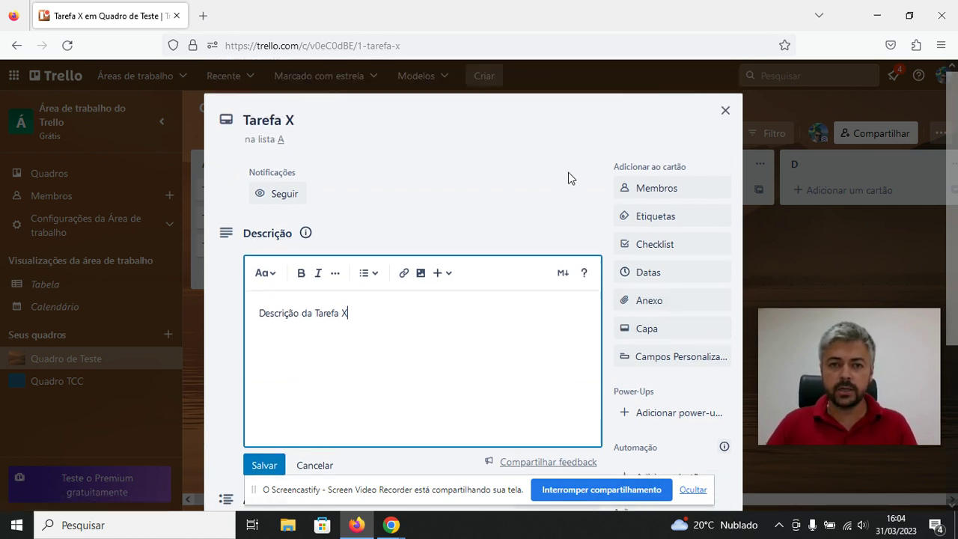
{"action": "scroll", "coordinate": [414, 301], "scroll_direction": "down", "scroll_amount": 3}
{"action": "scroll", "coordinate": [359, 299], "scroll_direction": "up", "scroll_amount": 3}
{"action": "scroll", "coordinate": [274, 400], "scroll_direction": "down", "scroll_amount": 1}
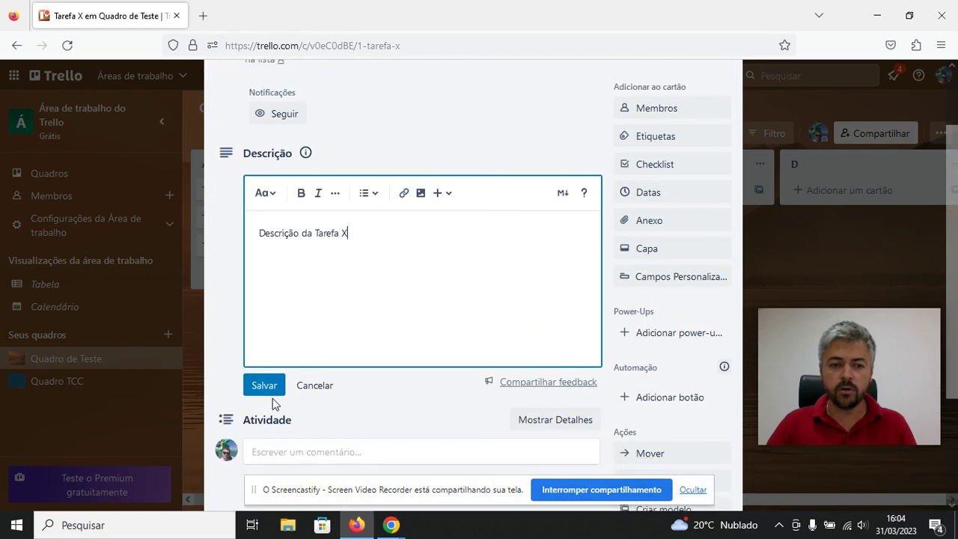
{"action": "key", "text": "ctrl+a"}
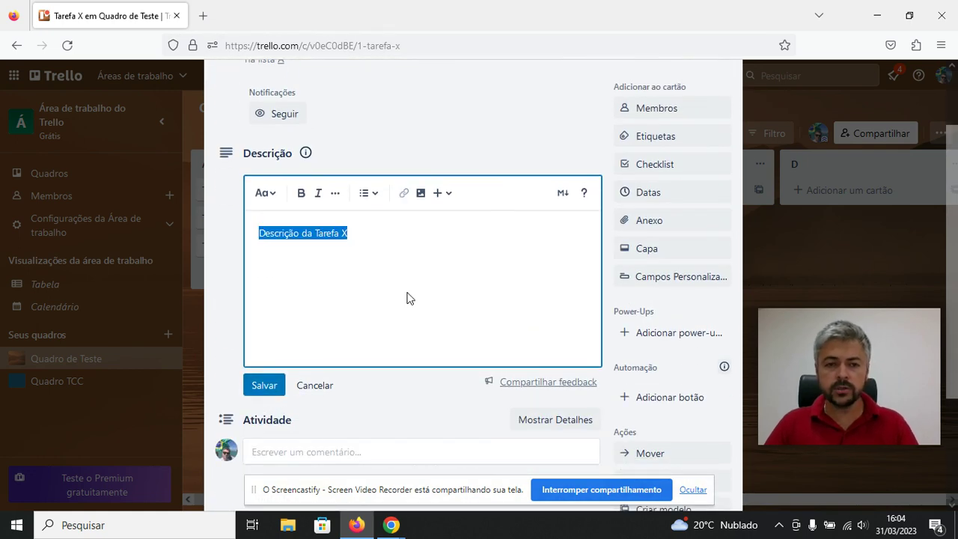
{"action": "left_click", "coordinate": [406, 297]}
{"action": "scroll", "coordinate": [229, 449], "scroll_direction": "up", "scroll_amount": 1}
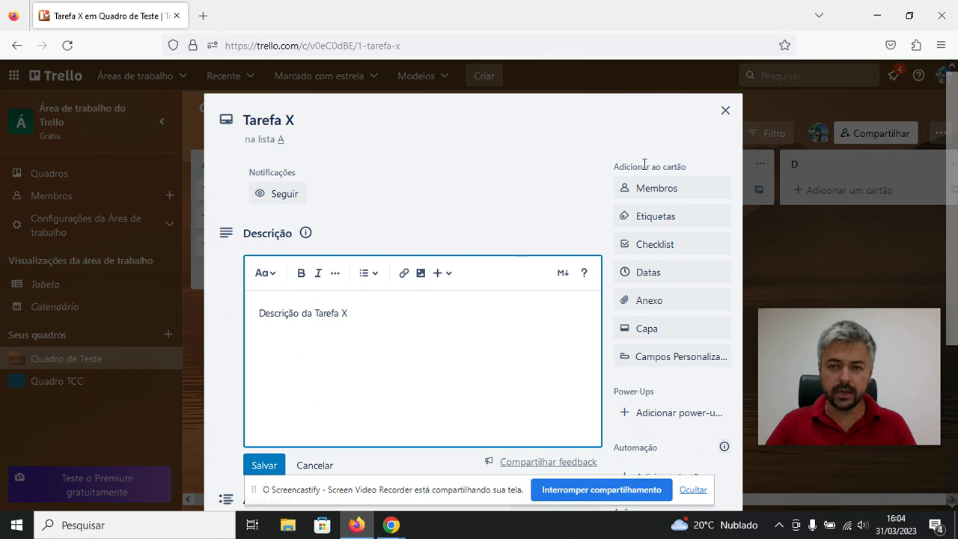
Close and reopen the Tarefa X card to get back to its description.
{"action": "left_click", "coordinate": [725, 112]}
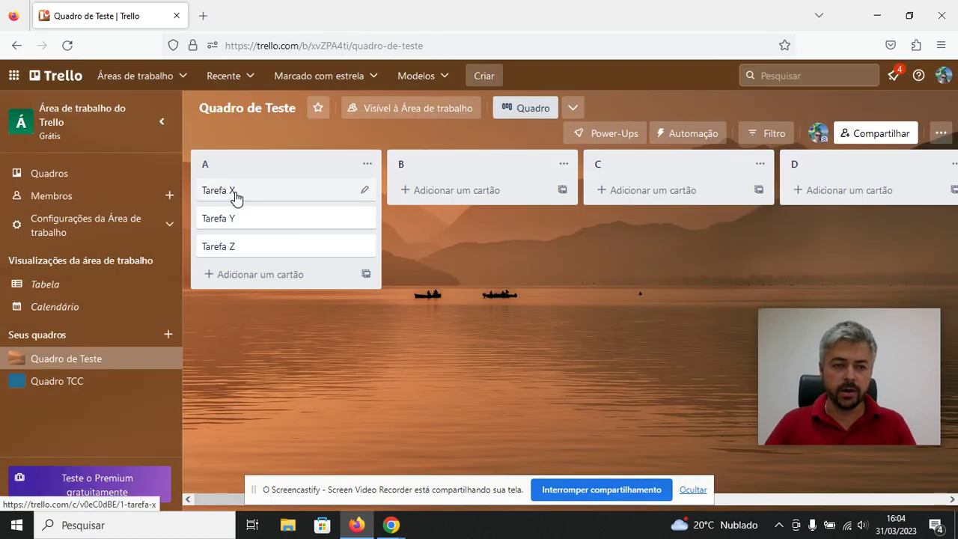
{"action": "left_click", "coordinate": [234, 195]}
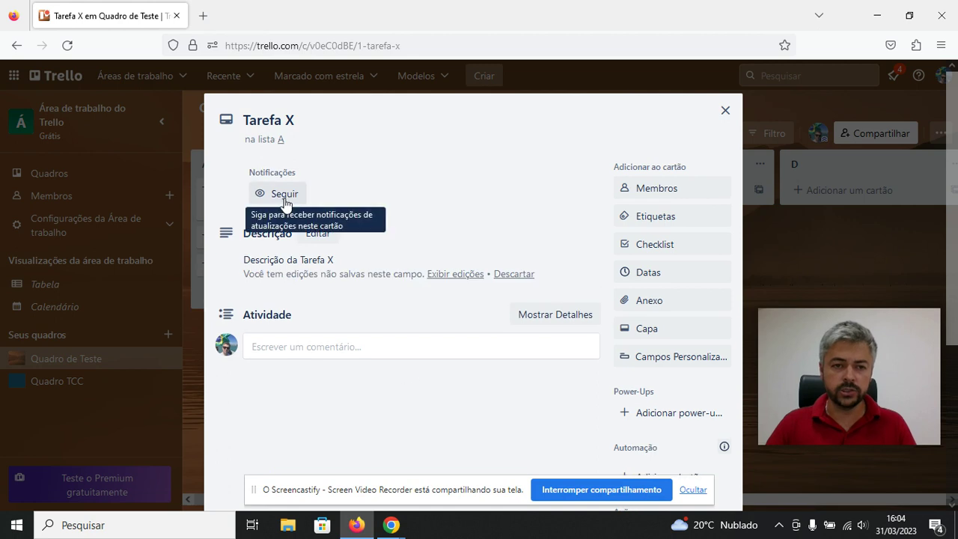
{"action": "left_click", "coordinate": [725, 111]}
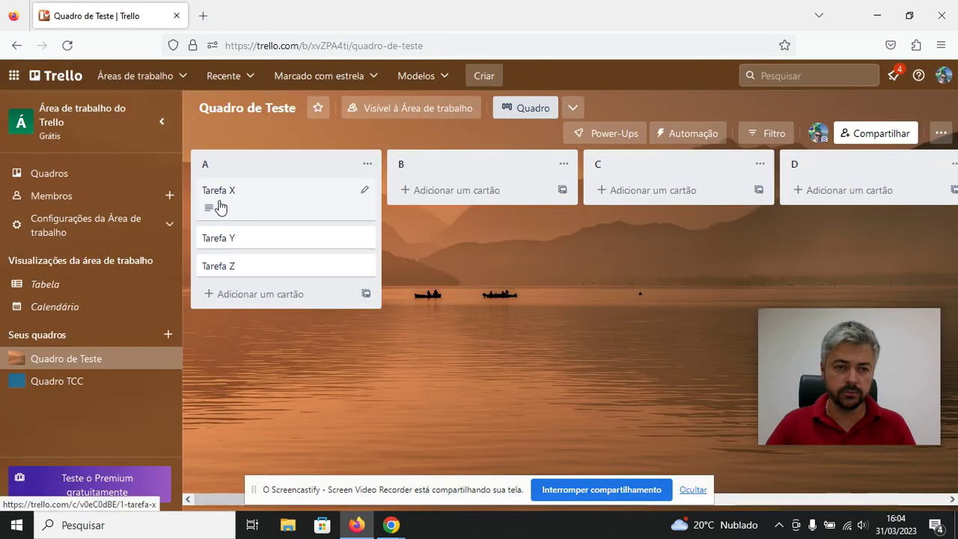
{"action": "left_click", "coordinate": [222, 199]}
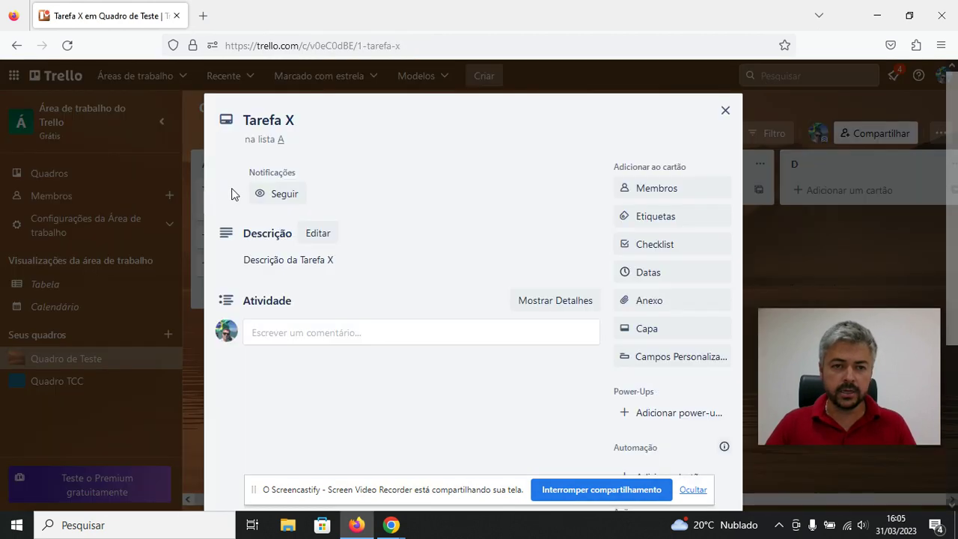
{"action": "scroll", "coordinate": [391, 244], "scroll_direction": "down", "scroll_amount": 2}
{"action": "scroll", "coordinate": [390, 245], "scroll_direction": "down", "scroll_amount": 1}
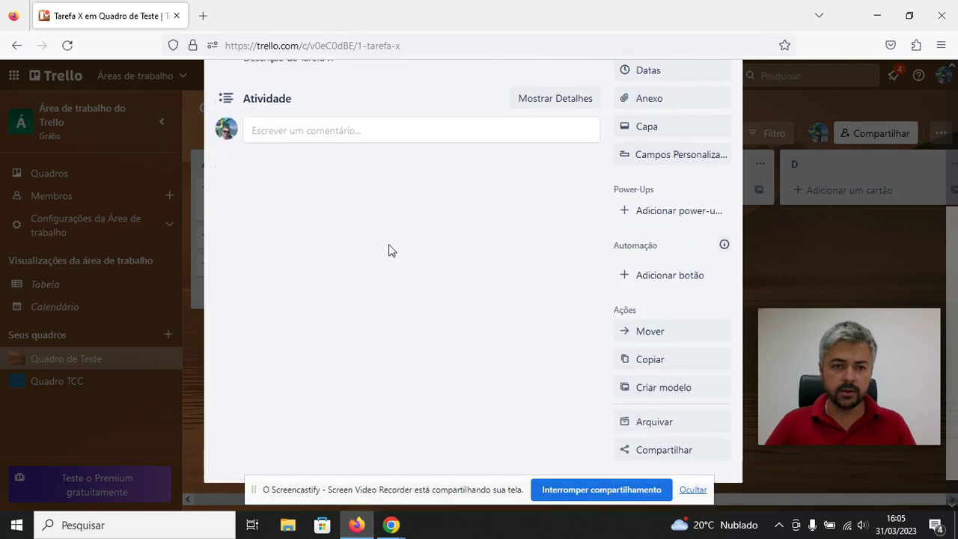
{"action": "scroll", "coordinate": [388, 247], "scroll_direction": "up", "scroll_amount": 3}
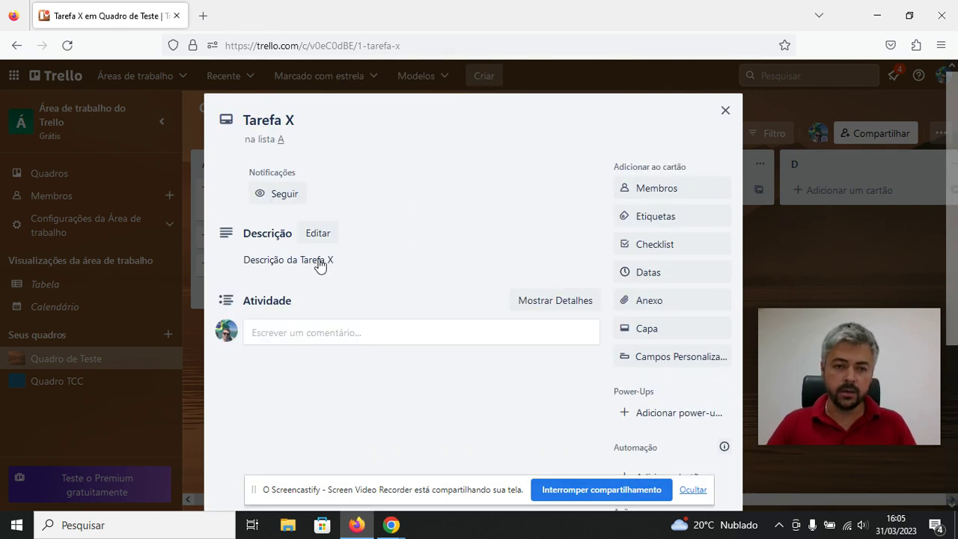
Save the description 'Descrição da Tarefa X' and close the card back to the board.
{"action": "left_click", "coordinate": [319, 266]}
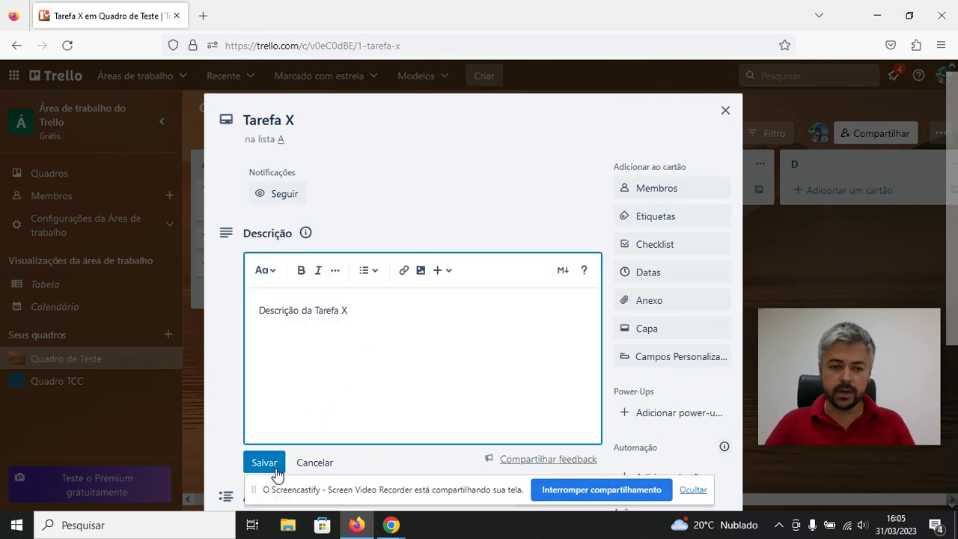
{"action": "scroll", "coordinate": [347, 332], "scroll_direction": "down", "scroll_amount": 2}
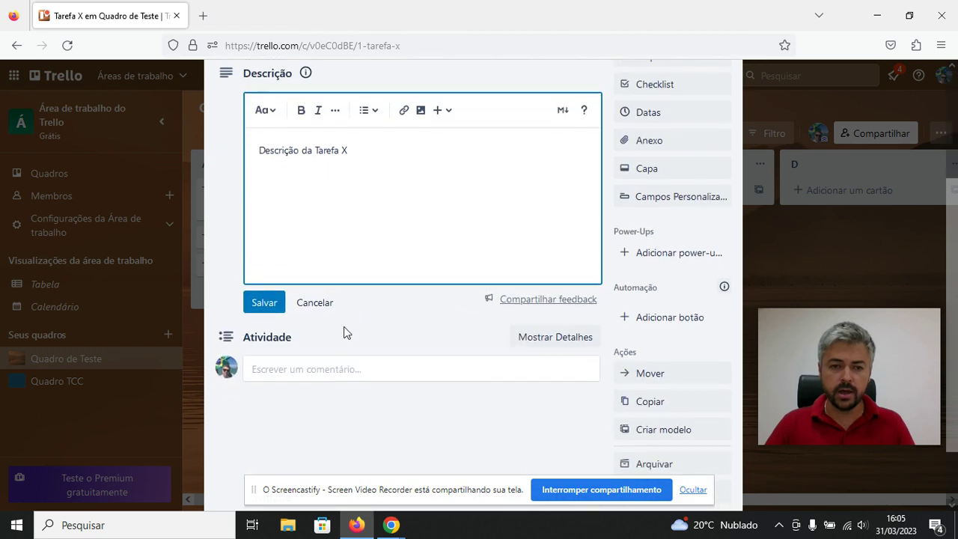
{"action": "left_click", "coordinate": [263, 303]}
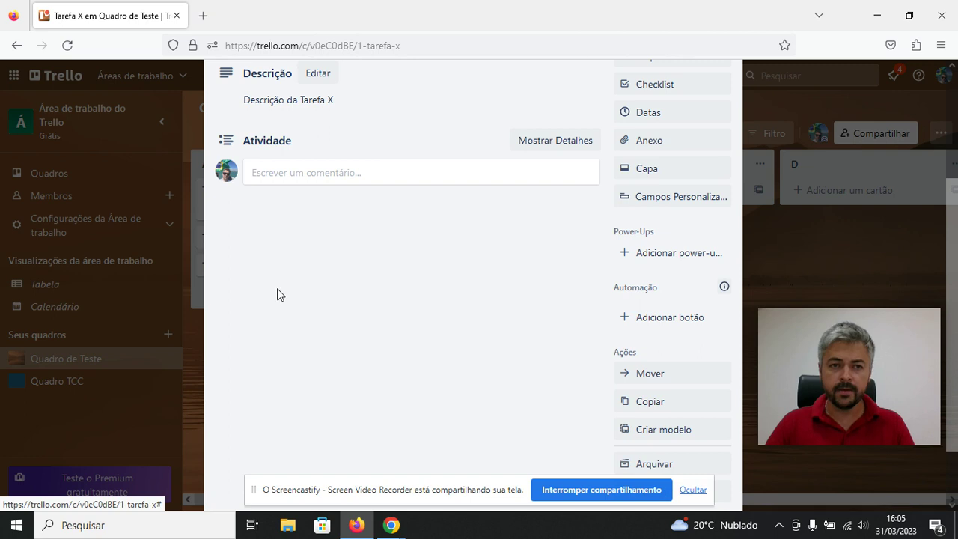
{"action": "scroll", "coordinate": [281, 294], "scroll_direction": "up", "scroll_amount": 2}
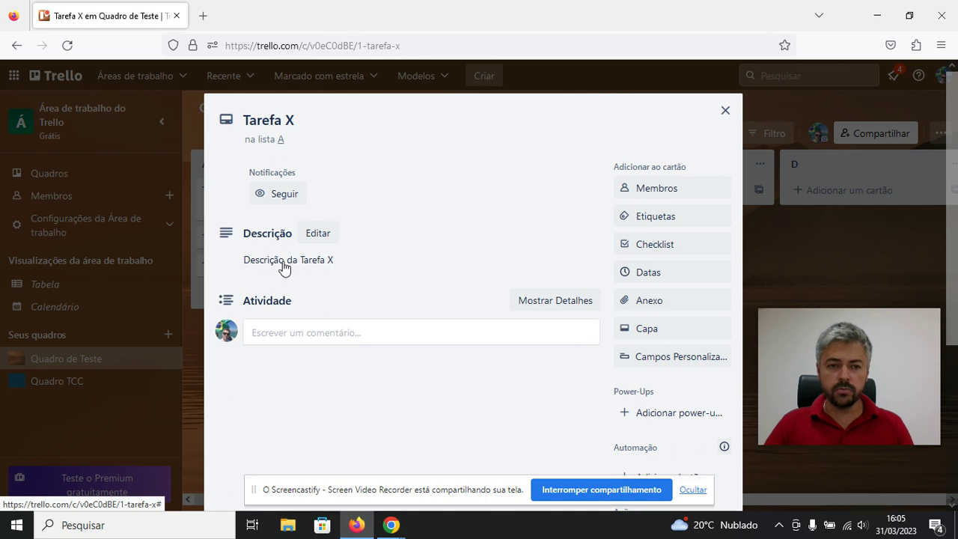
{"action": "left_click", "coordinate": [724, 110]}
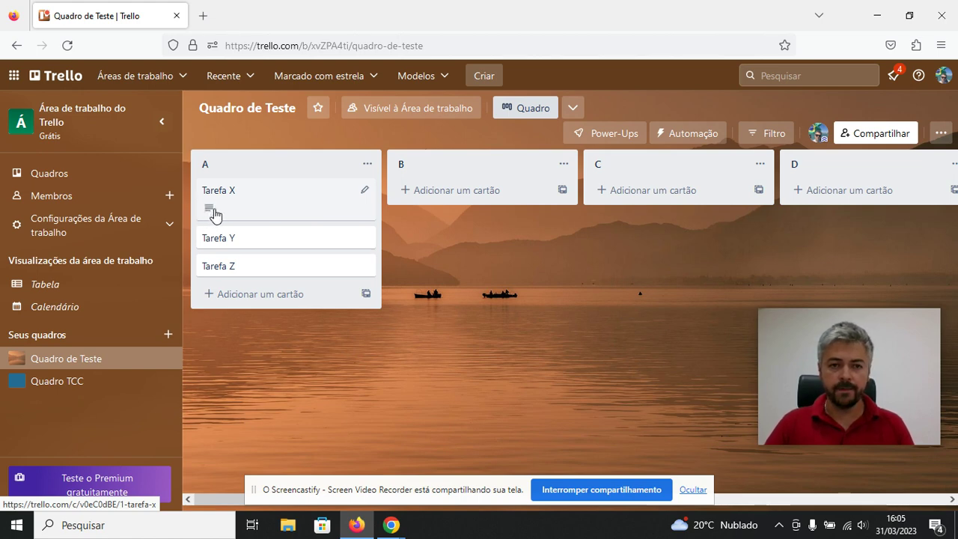
{"action": "mouse_move", "coordinate": [214, 215]}
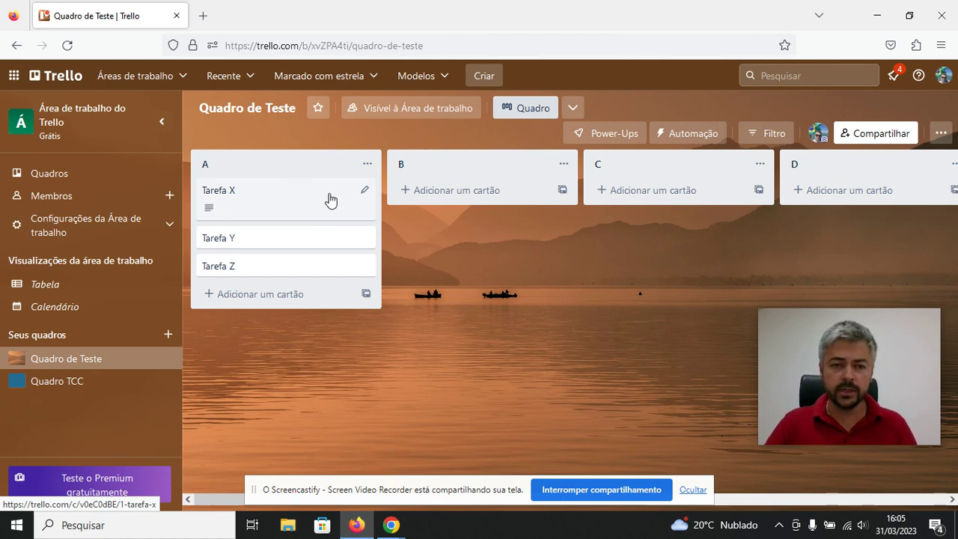
Reopen the Tarefa X card to show its saved description 'Descrição da Tarefa X'.
{"action": "left_click", "coordinate": [229, 193]}
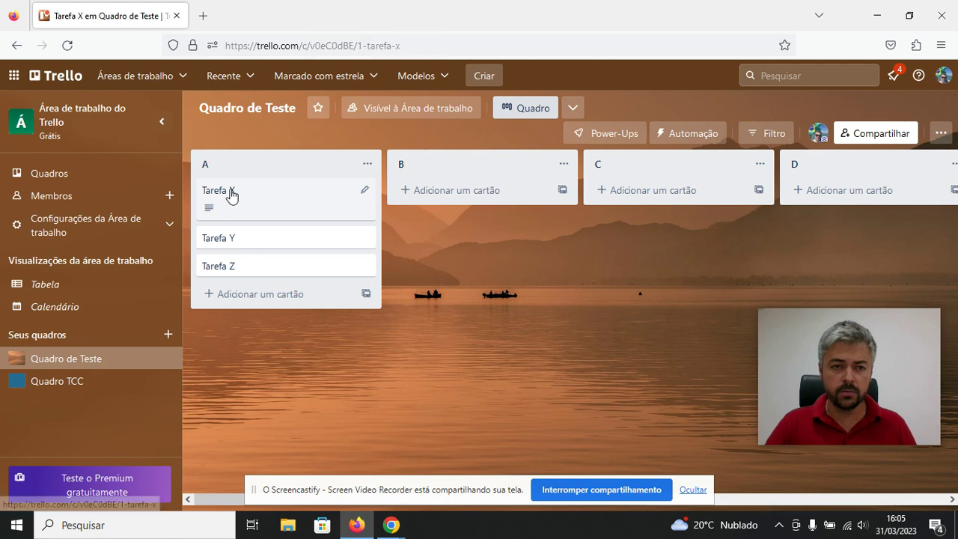
{"action": "scroll", "coordinate": [357, 225], "scroll_direction": "down", "scroll_amount": 3}
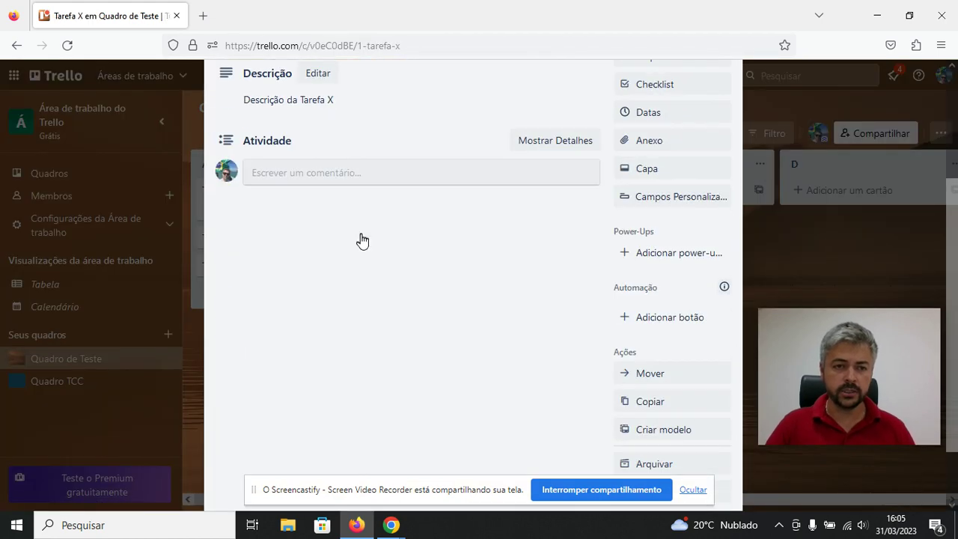
{"action": "scroll", "coordinate": [303, 217], "scroll_direction": "up", "scroll_amount": 3}
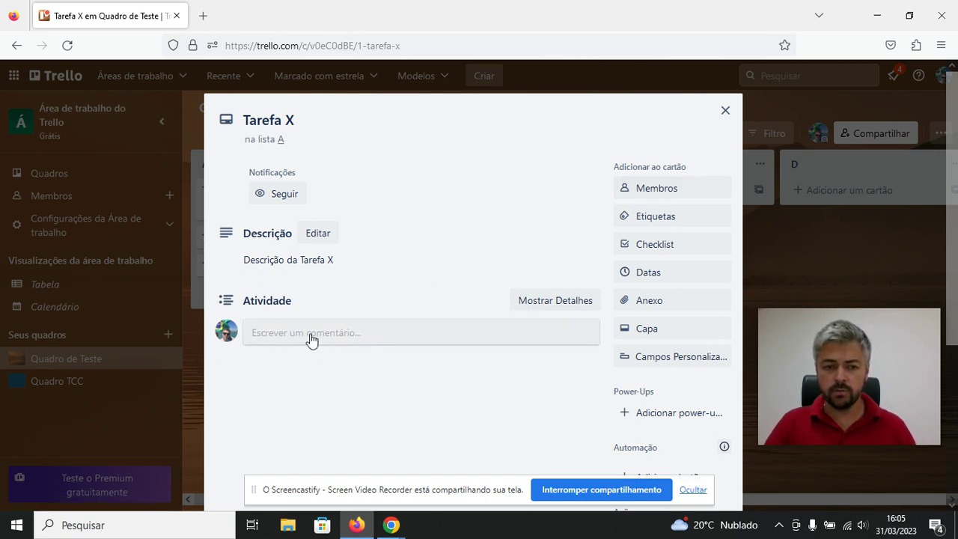
Invite a new person by their e-mail address and add them as a Tarefa X member.
{"action": "left_click", "coordinate": [663, 191]}
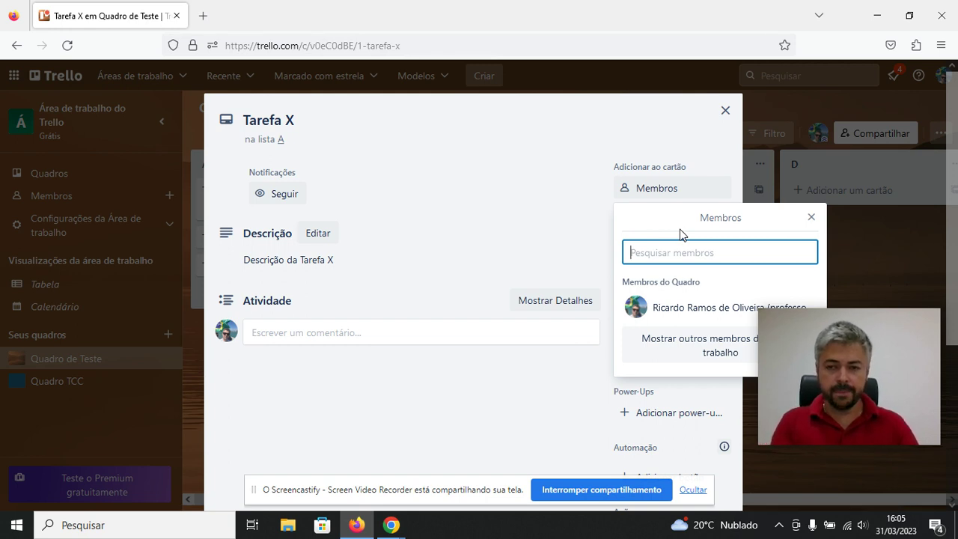
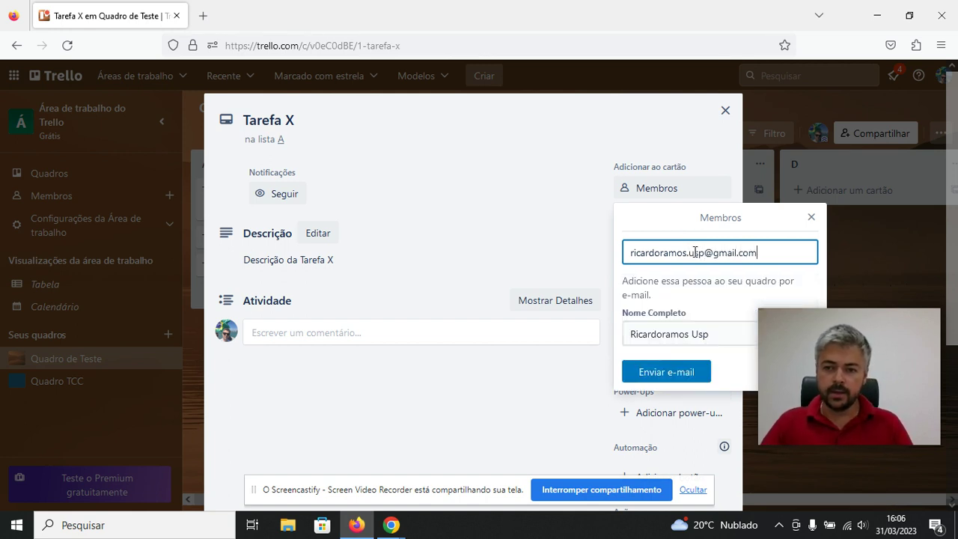
{"action": "mouse_move", "coordinate": [797, 326]}
{"action": "left_click_drag", "start_coordinate": [797, 321], "coordinate": [769, 59]}
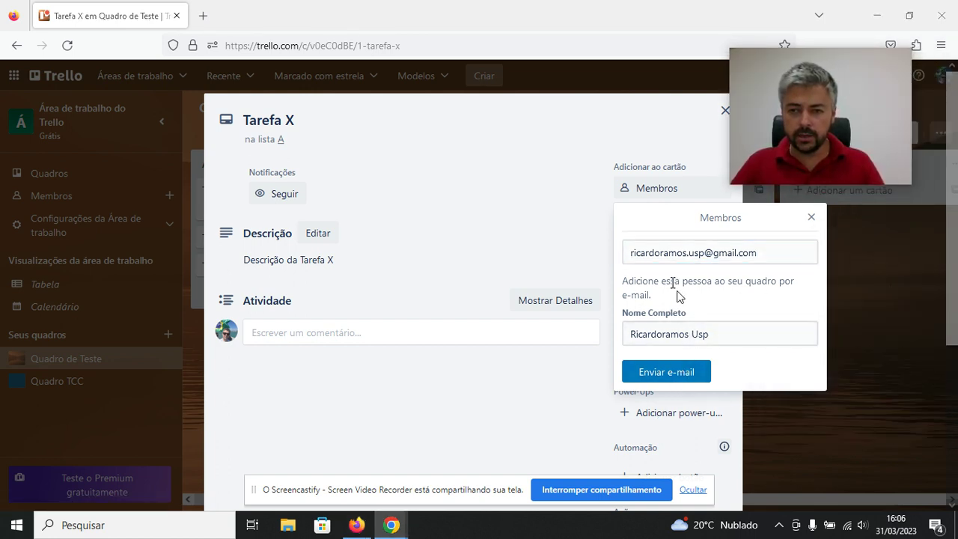
{"action": "left_click", "coordinate": [667, 374]}
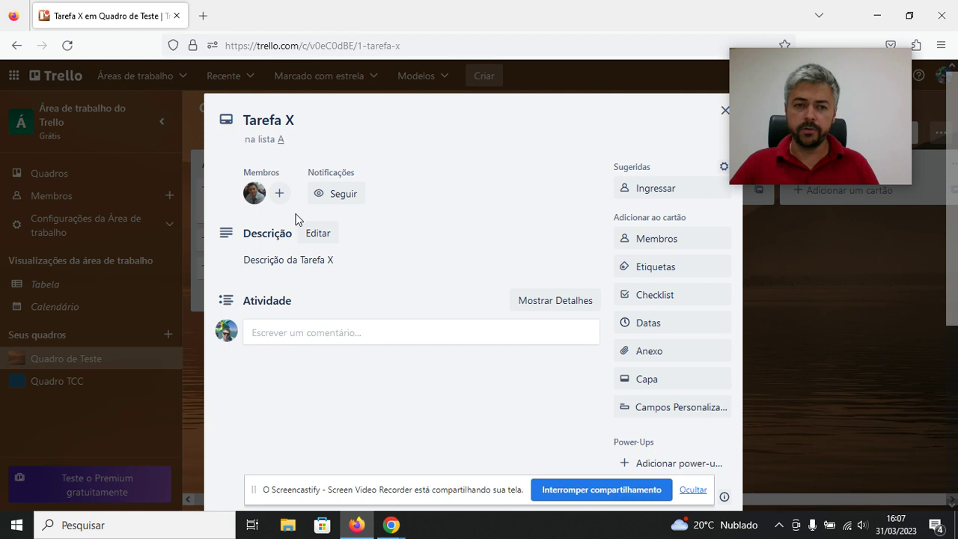
Close the Tarefa X card so list A shows it with one member.
{"action": "mouse_move", "coordinate": [735, 78]}
{"action": "left_click_drag", "start_coordinate": [759, 58], "coordinate": [777, 136]}
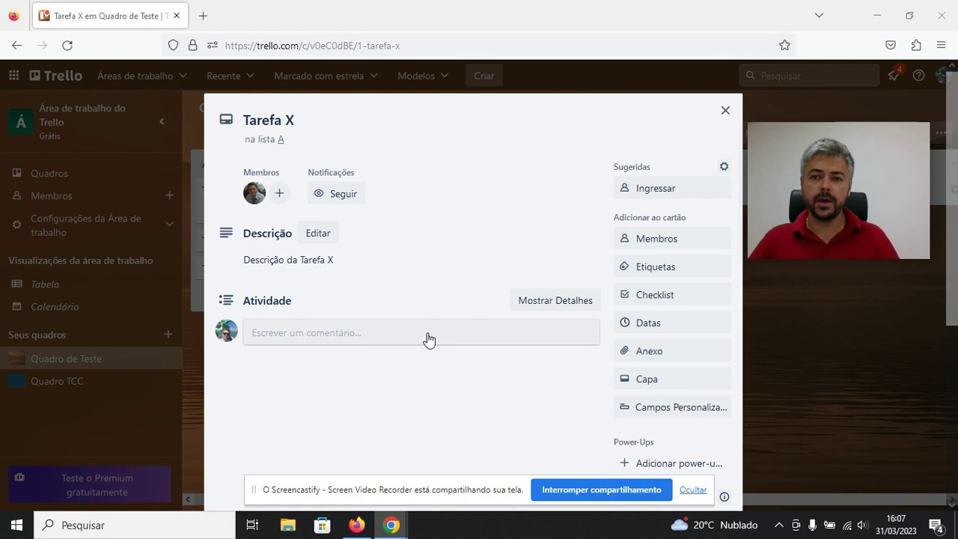
{"action": "scroll", "coordinate": [442, 332], "scroll_direction": "down", "scroll_amount": 2}
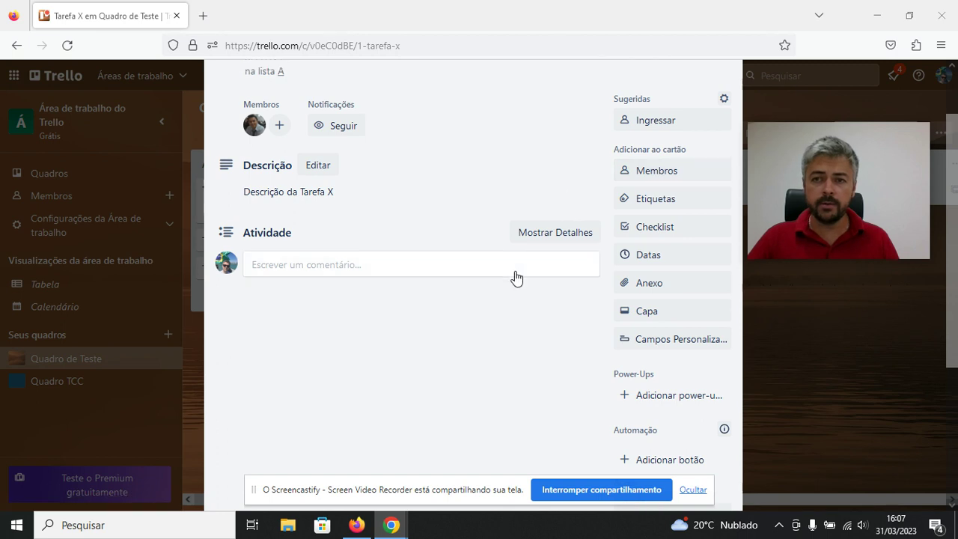
{"action": "scroll", "coordinate": [579, 196], "scroll_direction": "up", "scroll_amount": 2}
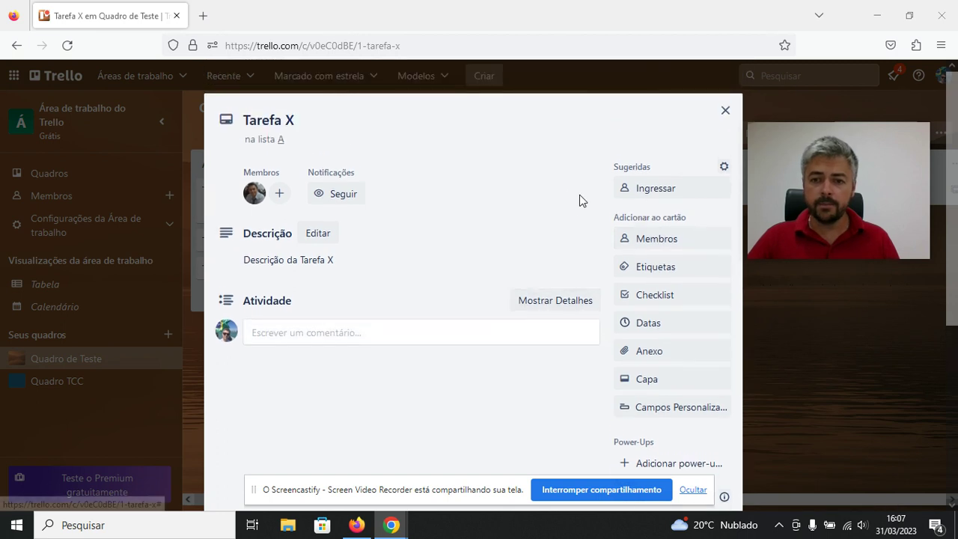
{"action": "left_click", "coordinate": [723, 113]}
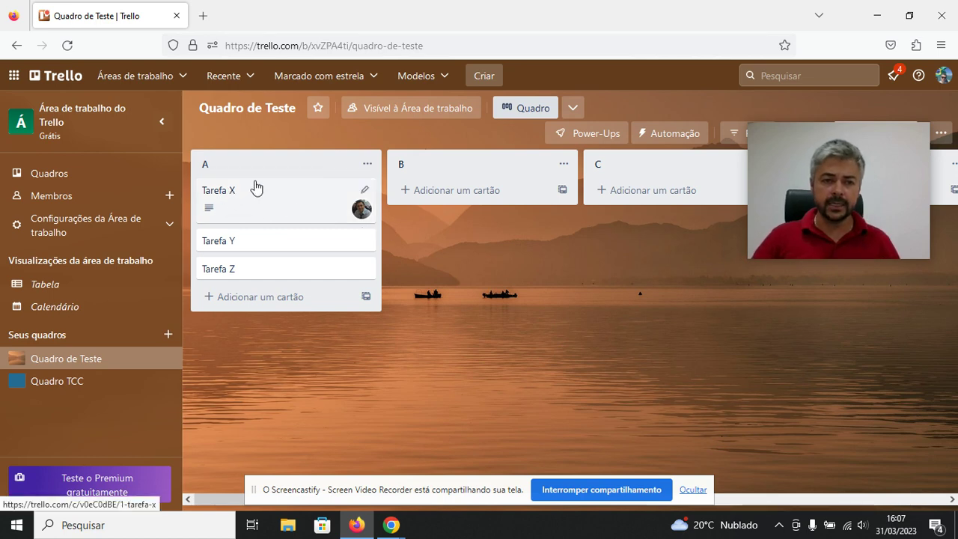
Open the Tarefa X card in list A to view its member and description.
{"action": "left_click", "coordinate": [229, 194]}
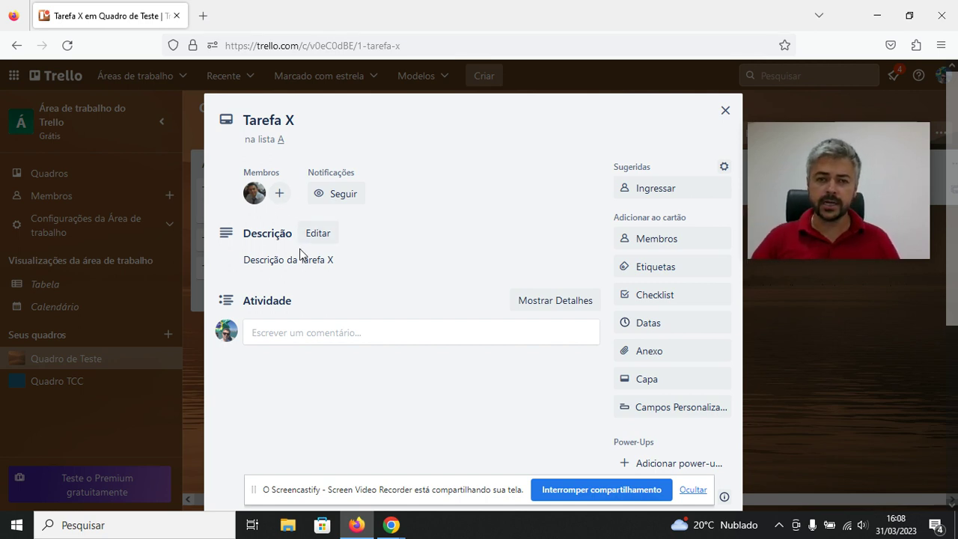
{"action": "scroll", "coordinate": [333, 301], "scroll_direction": "down", "scroll_amount": 1}
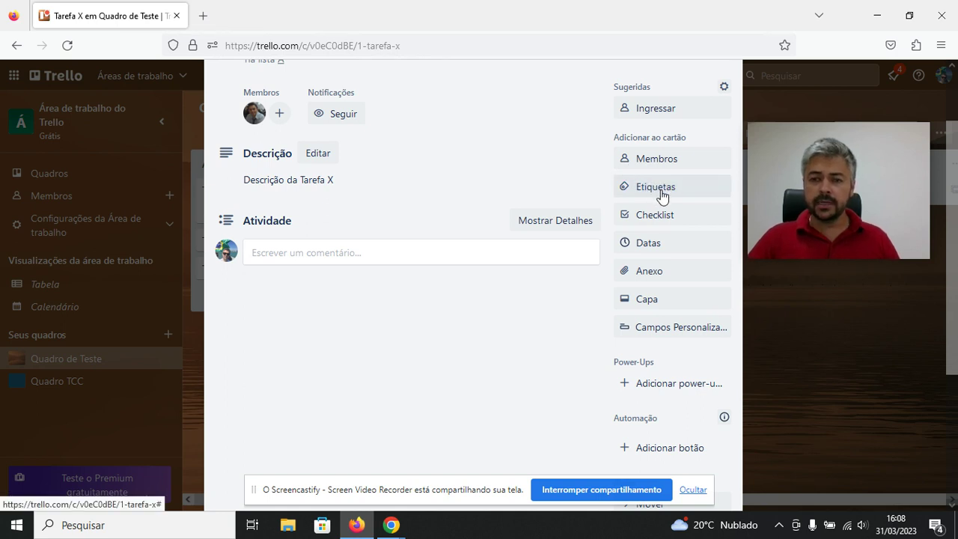
Apply the red label to Tarefa X and open that label's title editor.
{"action": "left_click", "coordinate": [659, 193]}
{"action": "left_click_drag", "start_coordinate": [778, 150], "coordinate": [864, 56]}
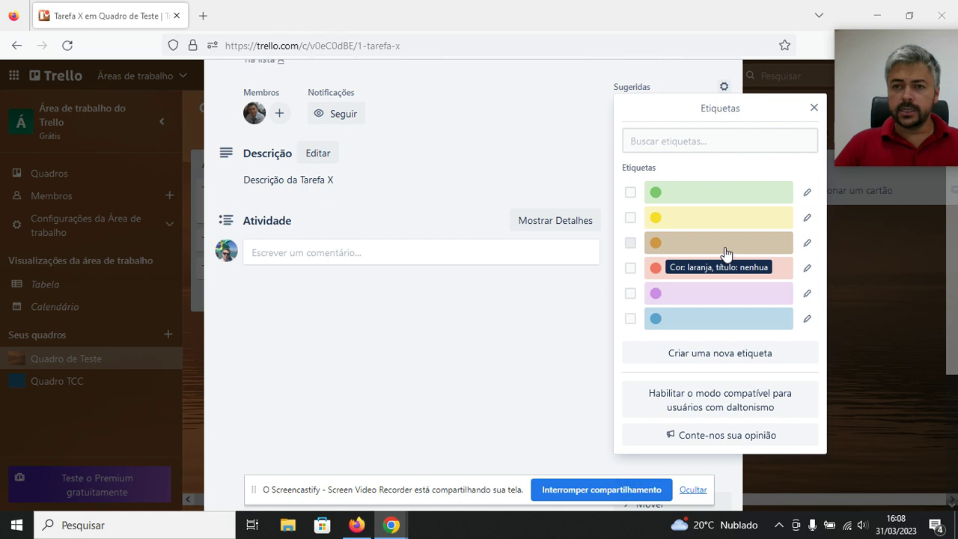
{"action": "left_click_drag", "start_coordinate": [861, 75], "coordinate": [785, 52]}
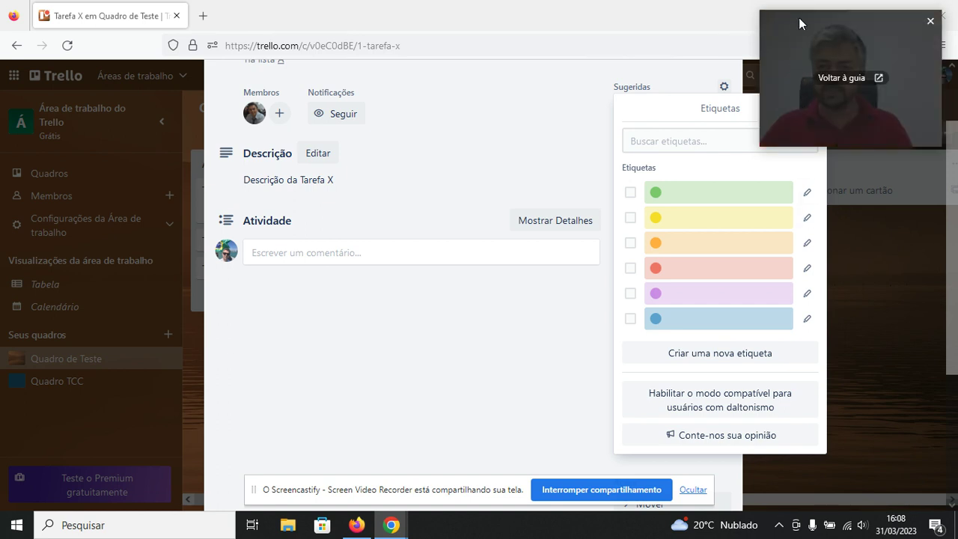
{"action": "left_click_drag", "start_coordinate": [799, 18], "coordinate": [832, 36]}
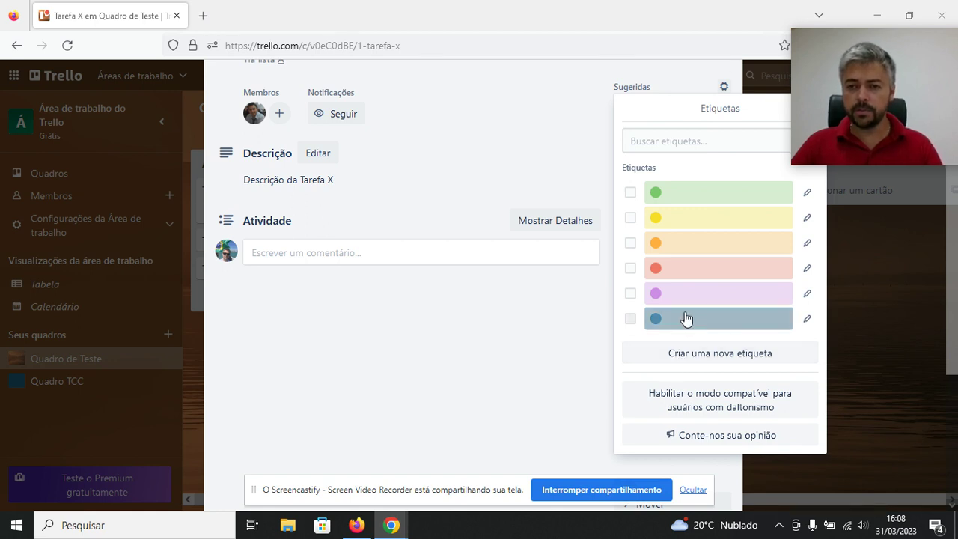
{"action": "left_click", "coordinate": [663, 274]}
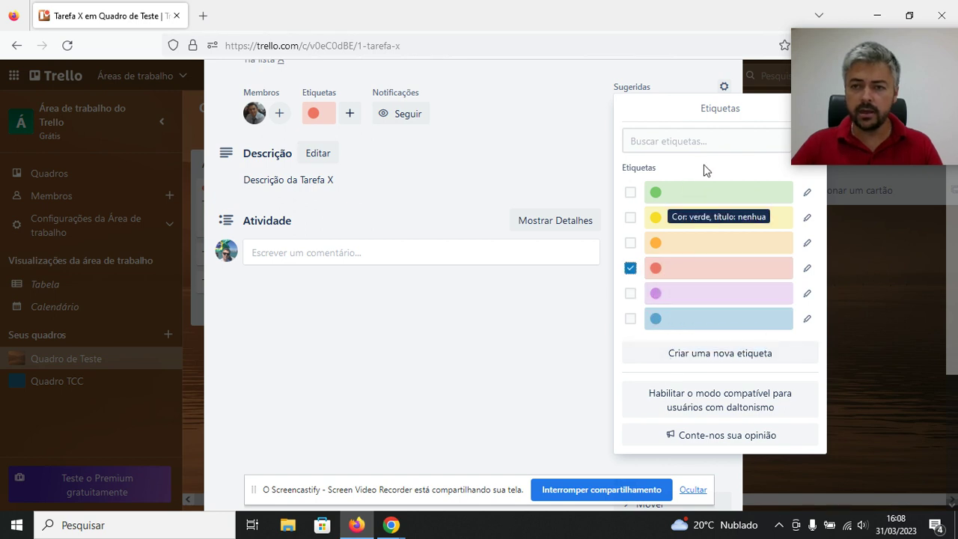
{"action": "left_click_drag", "start_coordinate": [834, 37], "coordinate": [883, 36]}
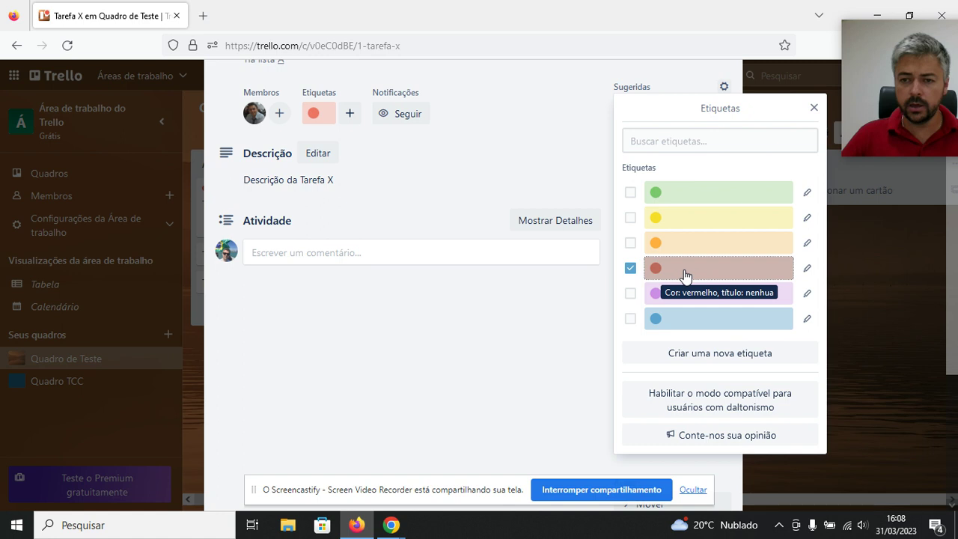
{"action": "left_click", "coordinate": [806, 267]}
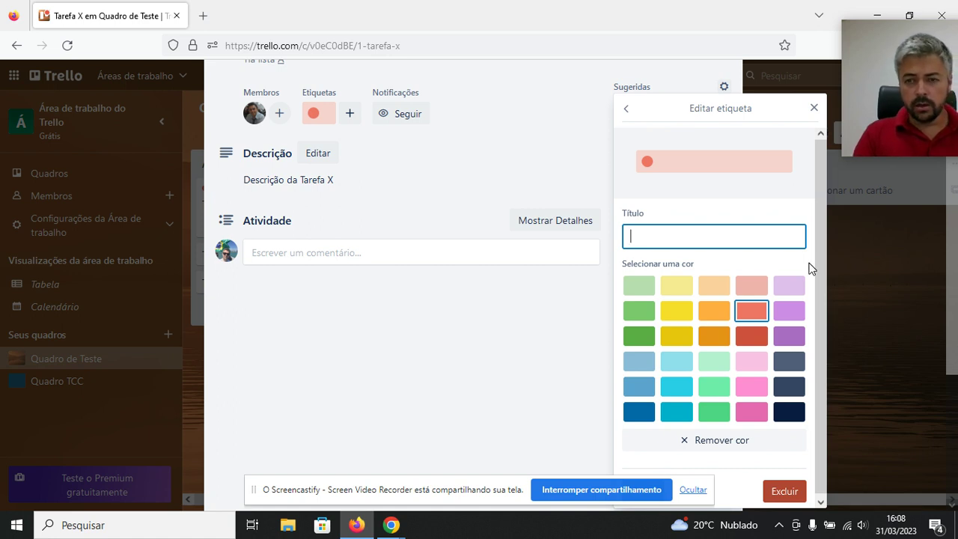
Title the red label 'Urgente', save it, and close the label list.
{"action": "type", "text": "Urgente"}
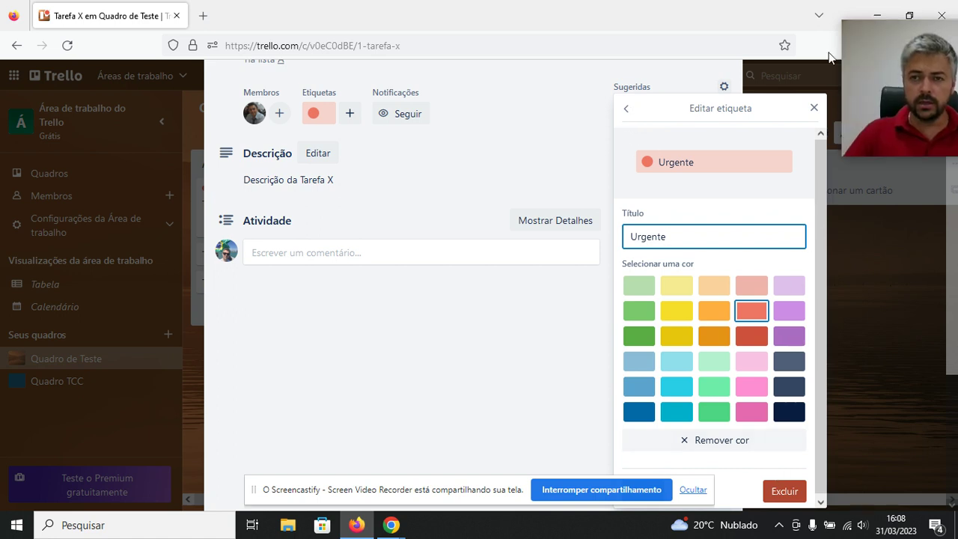
{"action": "left_click", "coordinate": [812, 111]}
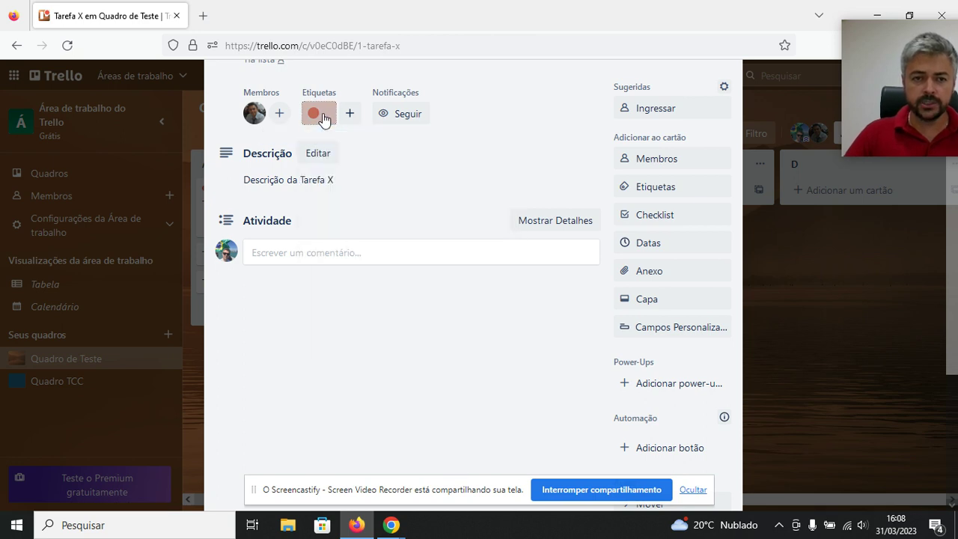
{"action": "left_click", "coordinate": [323, 120]}
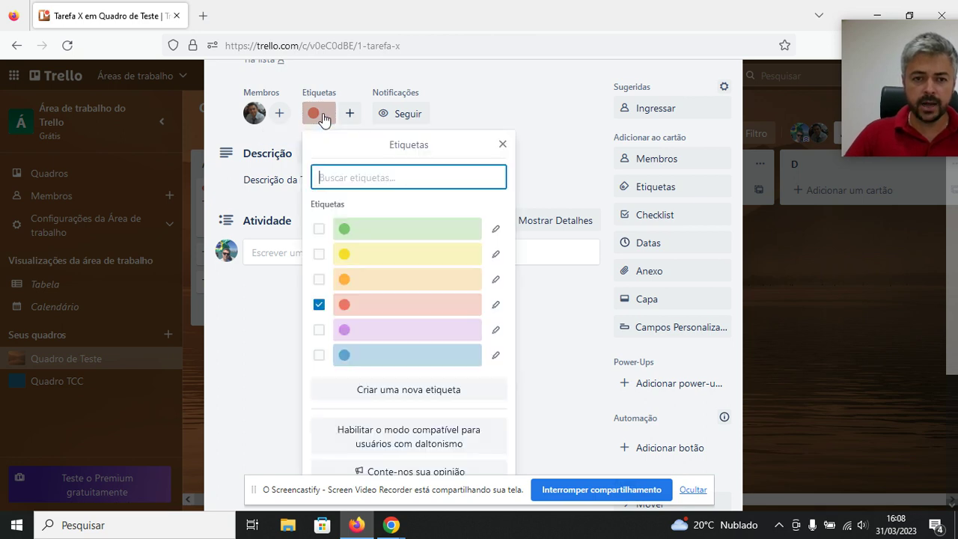
{"action": "left_click", "coordinate": [495, 306]}
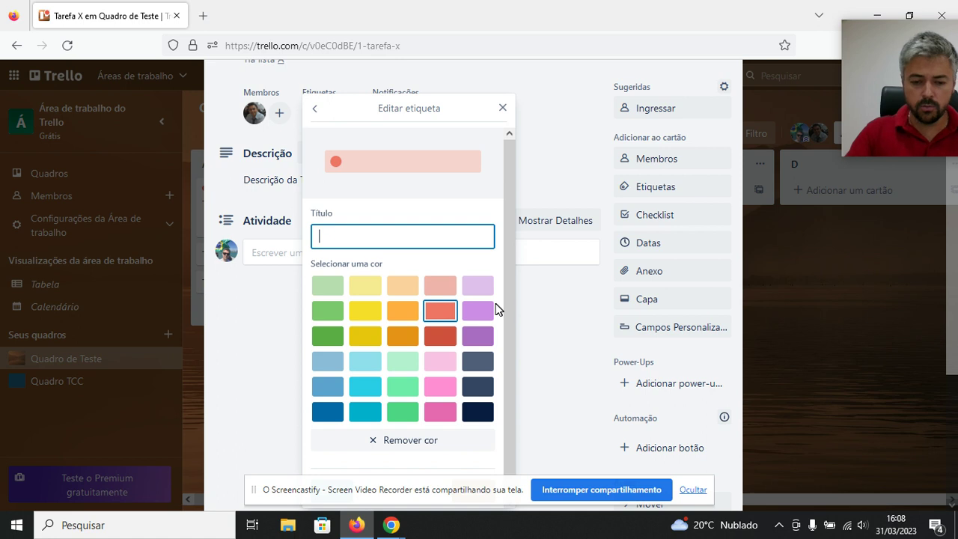
{"action": "type", "text": "Urgente"}
{"action": "key", "text": "Return"}
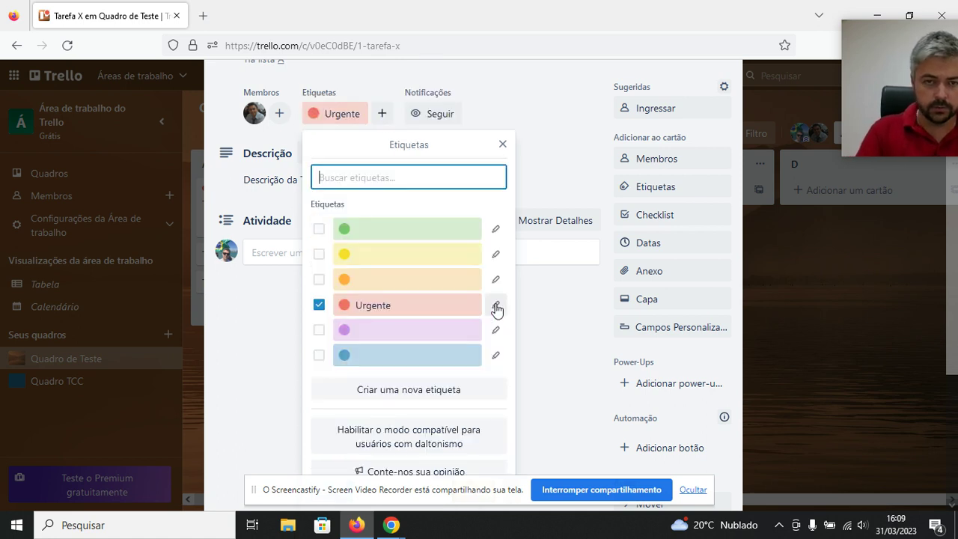
{"action": "left_click", "coordinate": [505, 143]}
{"action": "left_click", "coordinate": [503, 147]}
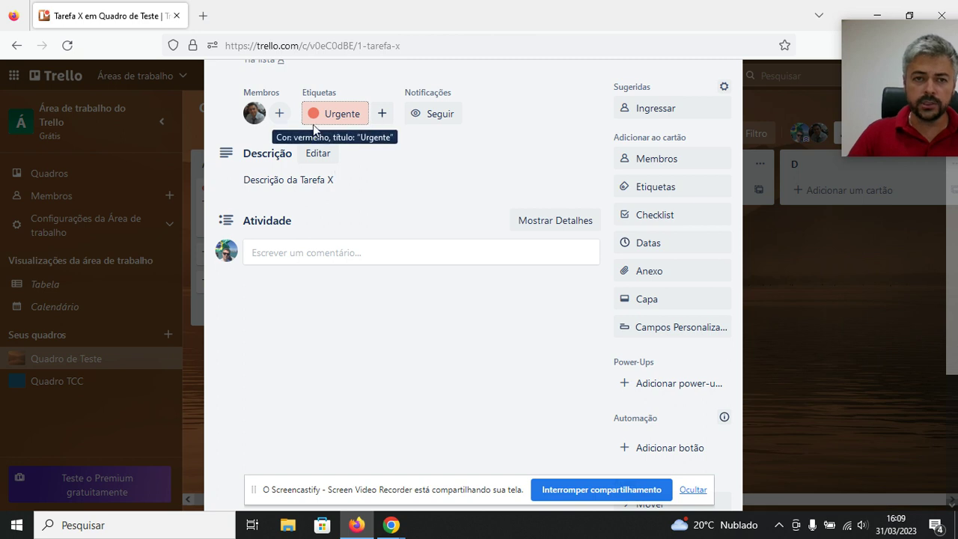
{"action": "scroll", "coordinate": [458, 258], "scroll_direction": "up", "scroll_amount": 2}
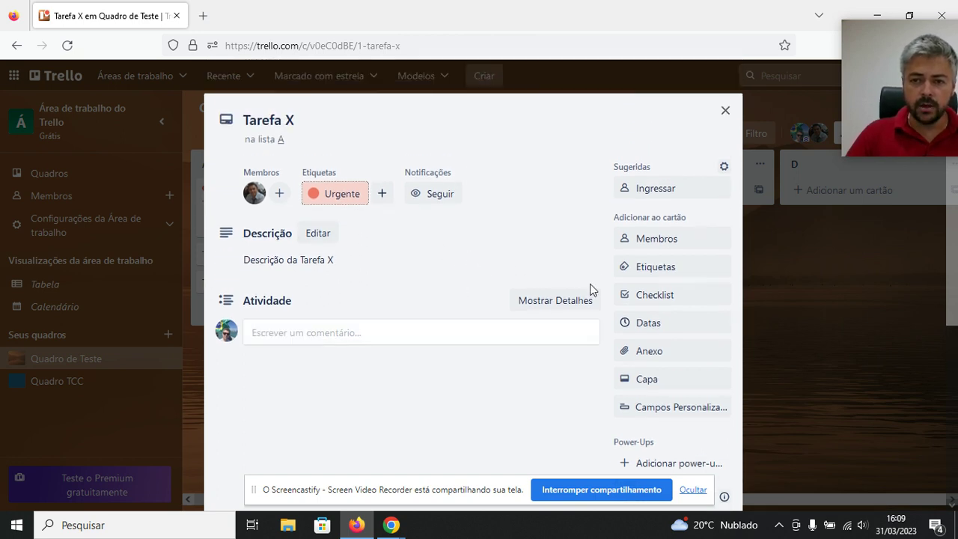
Add a checklist titled 'atividade A' to the Tarefa X card.
{"action": "left_click", "coordinate": [671, 297]}
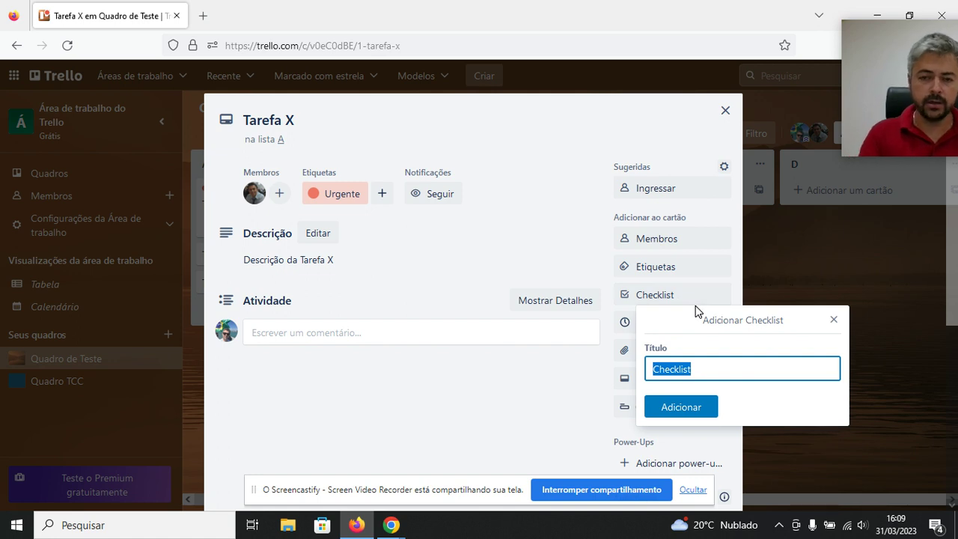
{"action": "type", "text": "tarefas"}
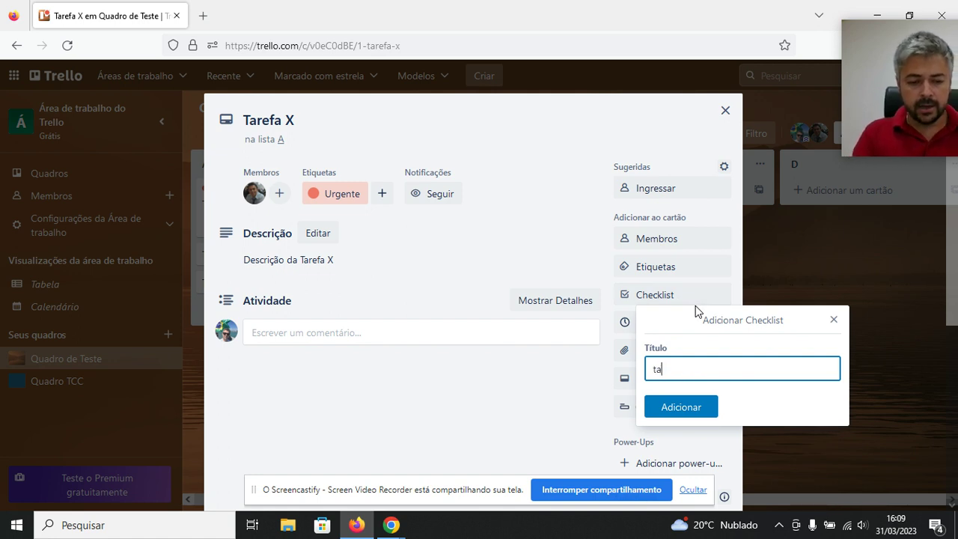
{"action": "key", "text": "BackSpace"}
{"action": "key", "text": "BackSpace"}
{"action": "key", "text": "BackSpace"}
{"action": "key", "text": "BackSpace"}
{"action": "key", "text": "BackSpace"}
{"action": "key", "text": "BackSpace"}
{"action": "key", "text": "BackSpace"}
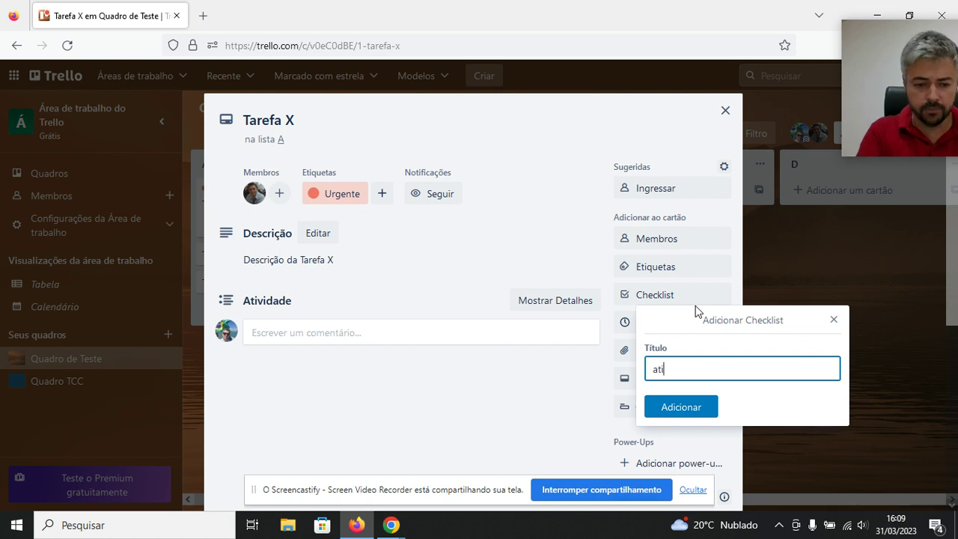
{"action": "type", "text": "atividade A"}
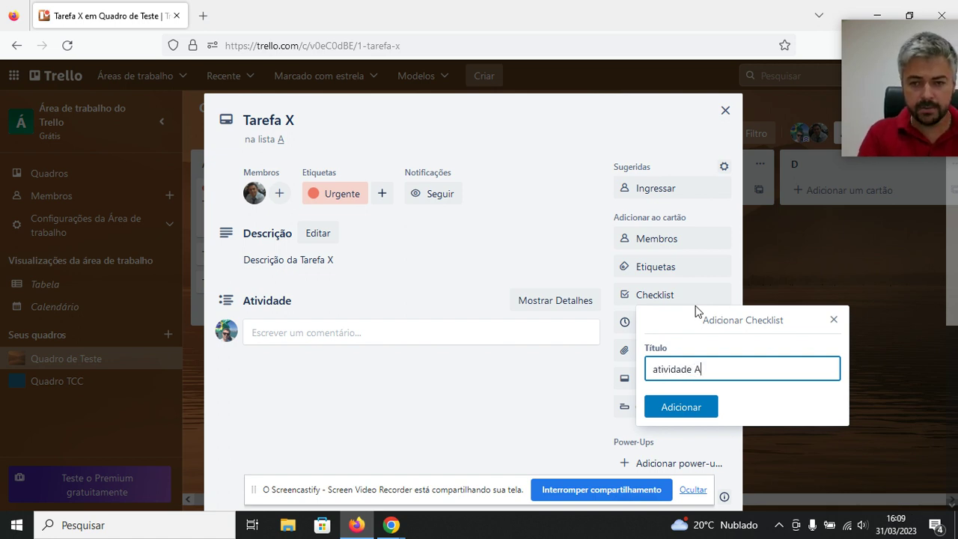
{"action": "key", "text": "Return"}
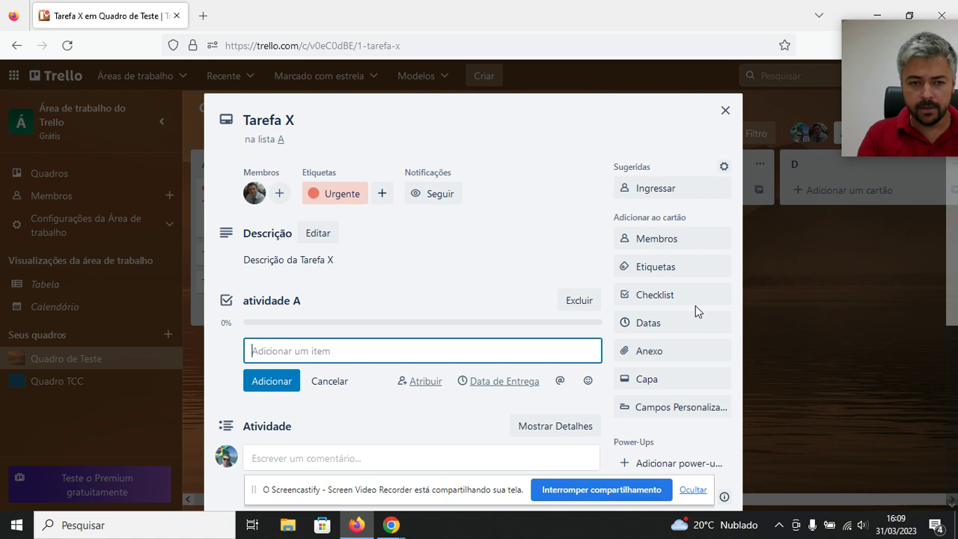
{"action": "scroll", "coordinate": [324, 338], "scroll_direction": "down", "scroll_amount": 2}
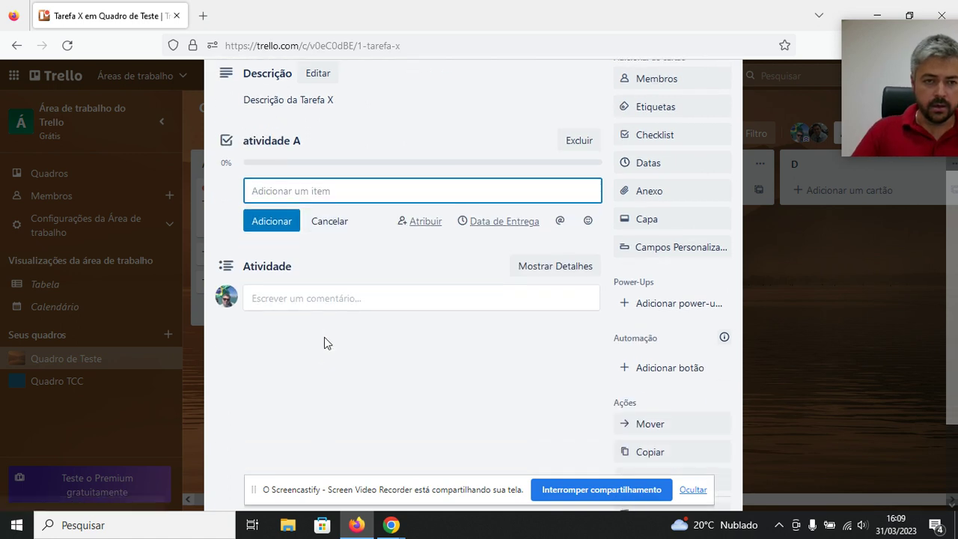
Rename the checklist from 'atividade A' to 'Lista de Atividades'.
{"action": "left_click", "coordinate": [282, 149]}
{"action": "left_click", "coordinate": [317, 143]}
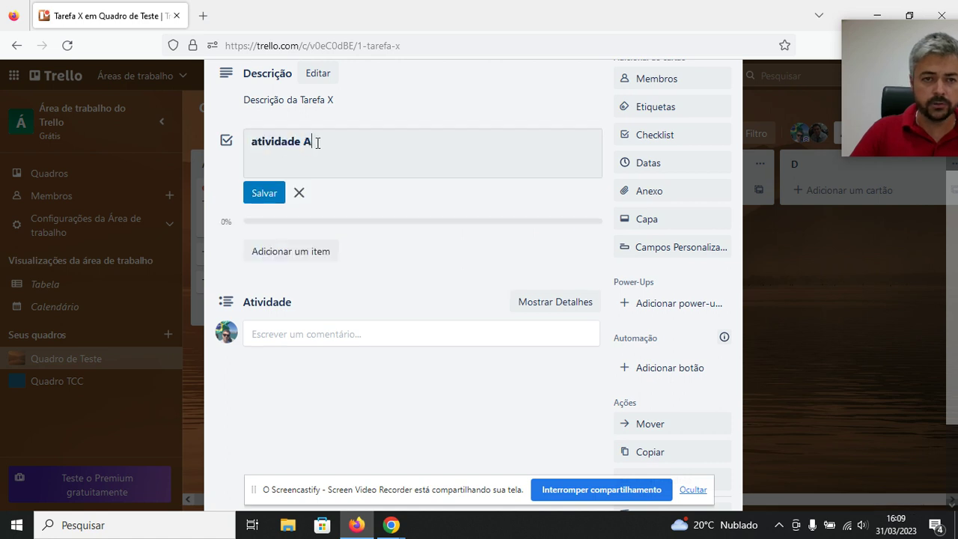
{"action": "left_click", "coordinate": [300, 193]}
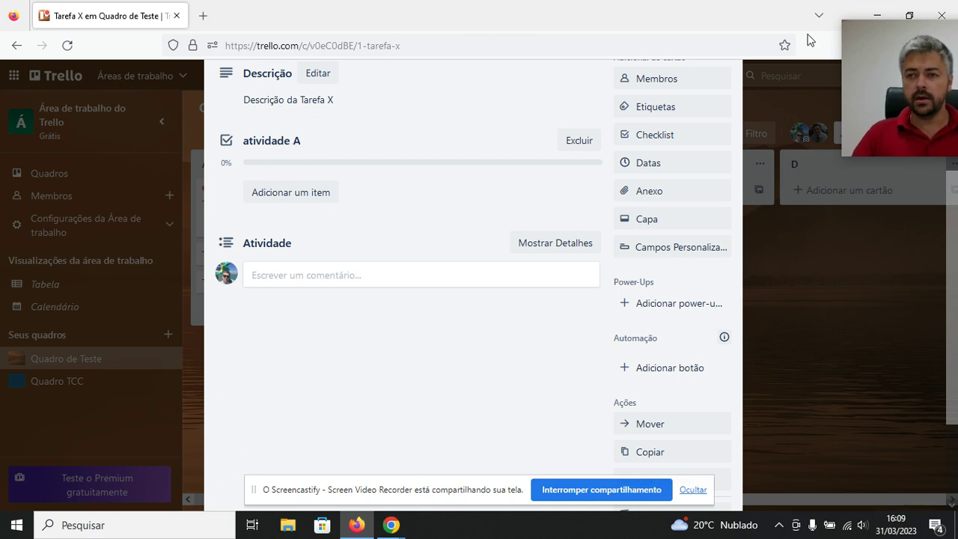
{"action": "left_click_drag", "start_coordinate": [867, 30], "coordinate": [784, 42]}
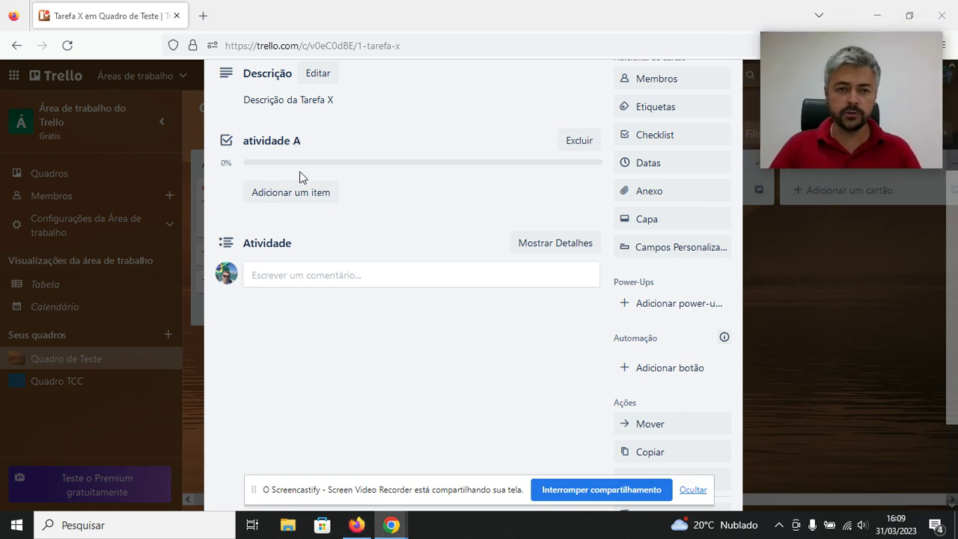
{"action": "double_click", "coordinate": [292, 143]}
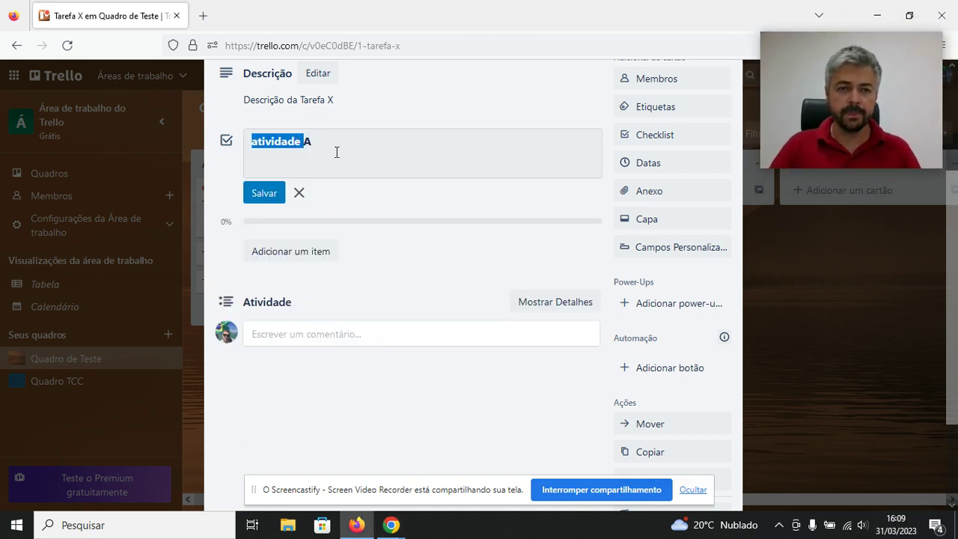
{"action": "key", "text": "ctrl+a"}
{"action": "type", "text": "Lista de Ativida"}
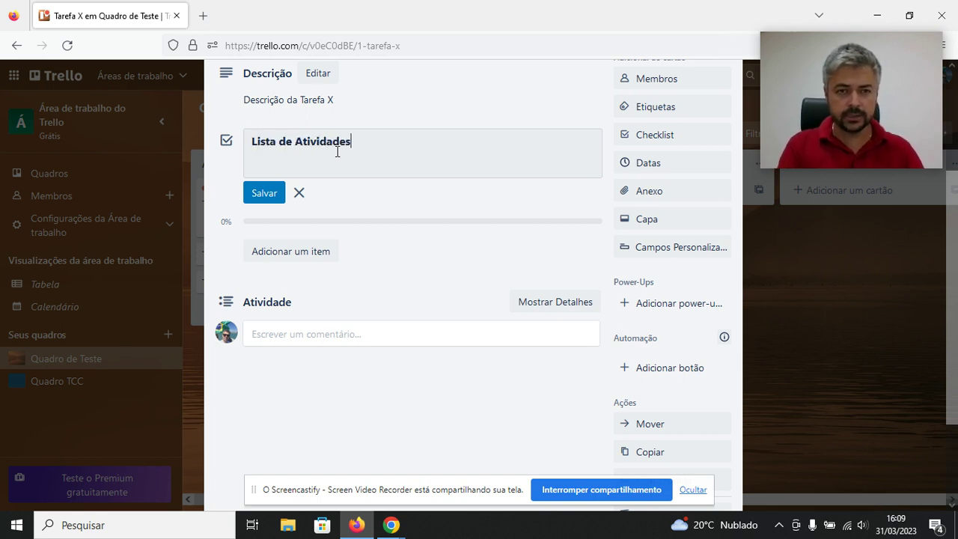
{"action": "key", "text": "Return"}
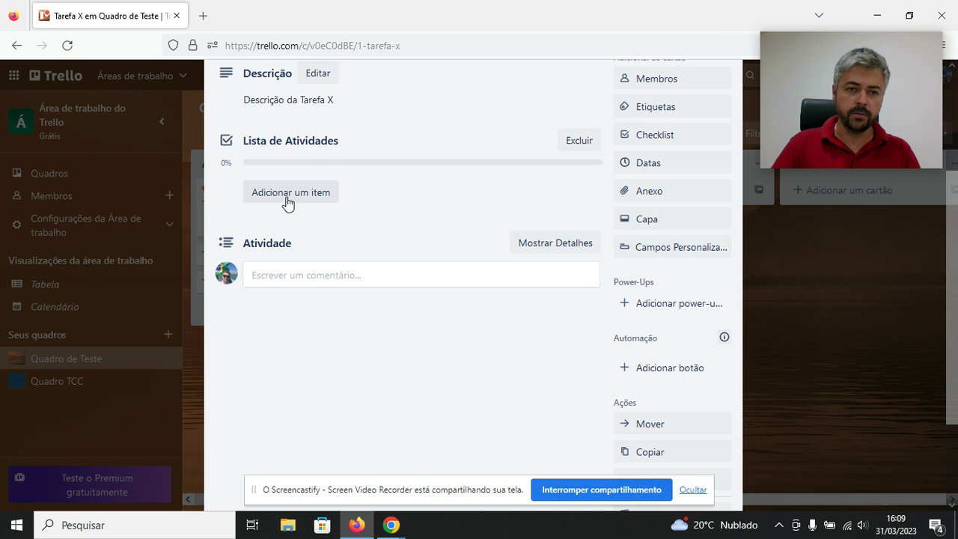
Add items Atividade 1, Atividade 2 and Atividade 3 to the checklist, then close the card.
{"action": "left_click", "coordinate": [288, 196]}
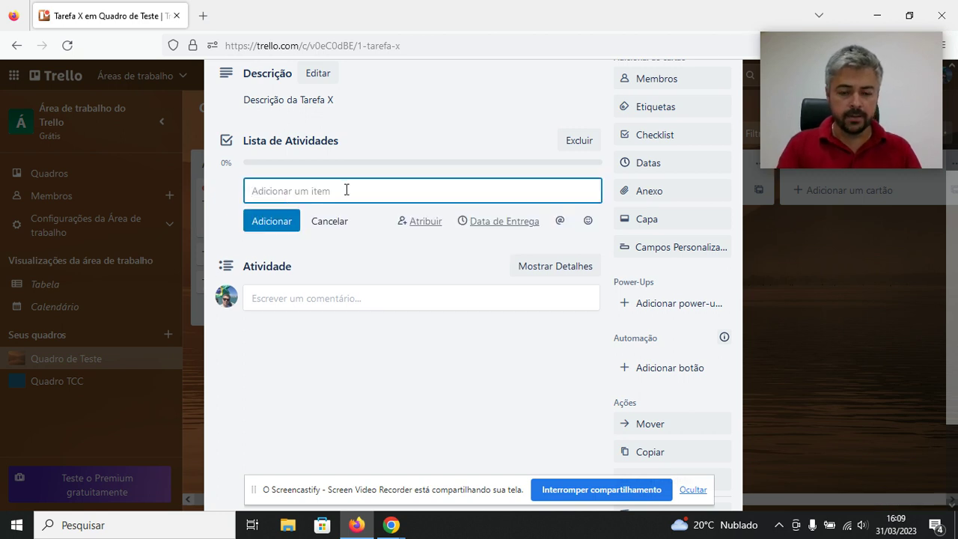
{"action": "type", "text": "Ativi"}
{"action": "type", "text": "dade 1"}
{"action": "type", "text": "A"}
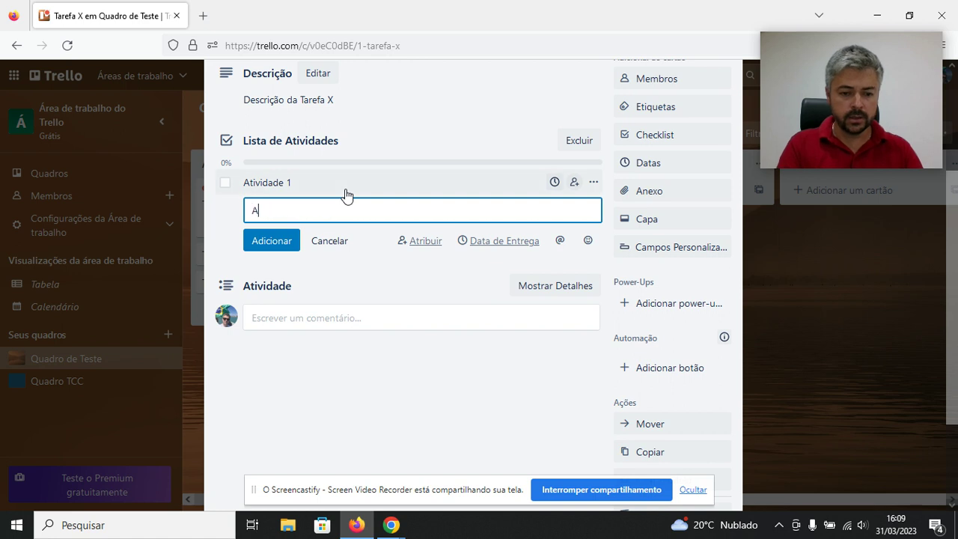
{"action": "type", "text": "tividade 2"}
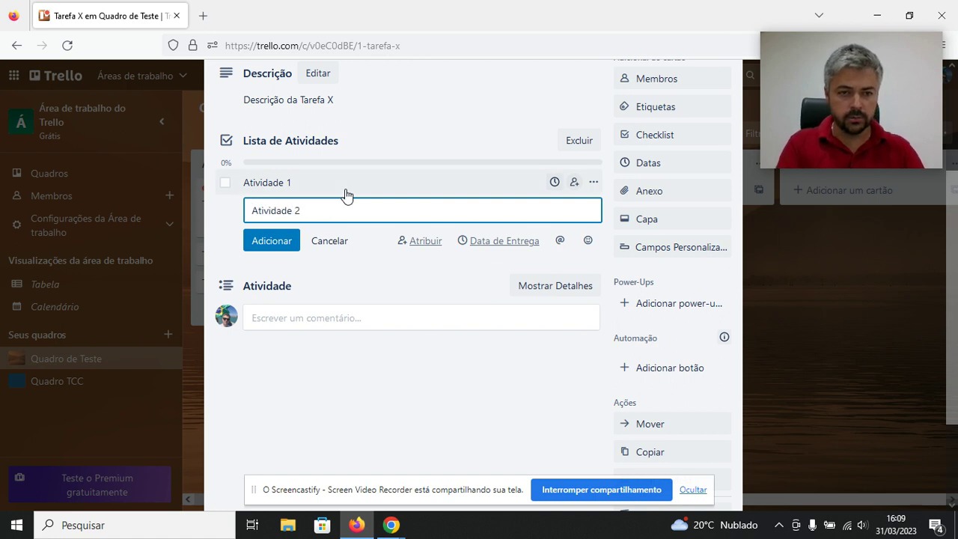
{"action": "key", "text": "Return"}
{"action": "type", "text": "At"}
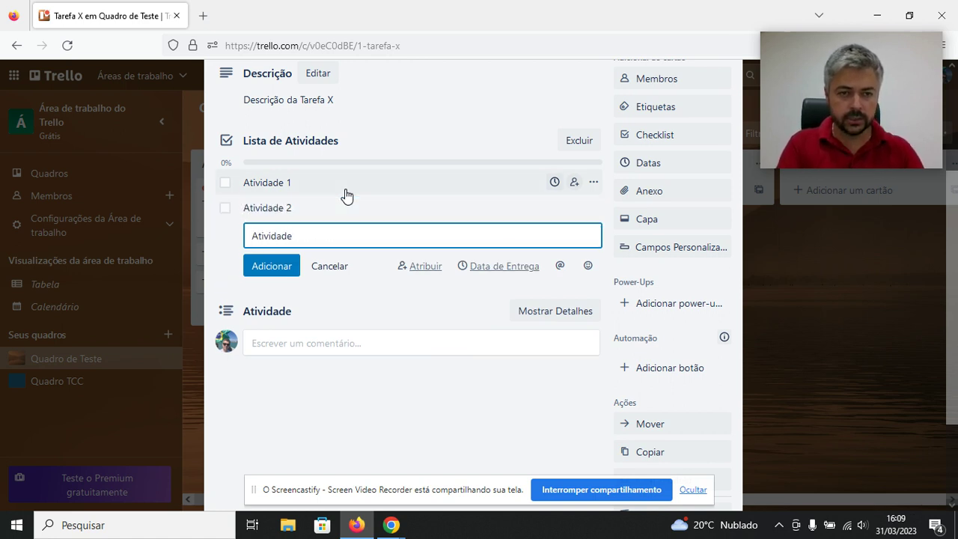
{"action": "key", "text": "Return"}
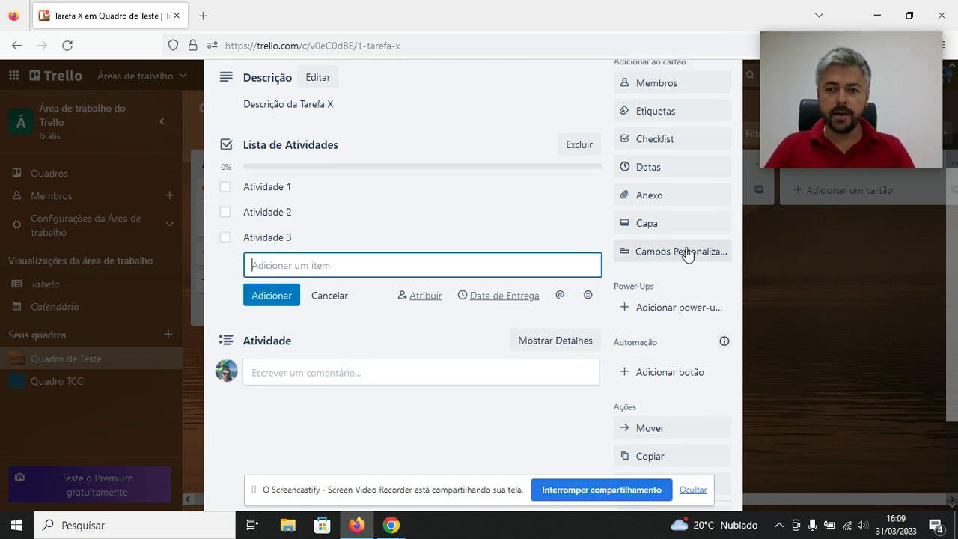
{"action": "scroll", "coordinate": [716, 250], "scroll_direction": "up", "scroll_amount": 3}
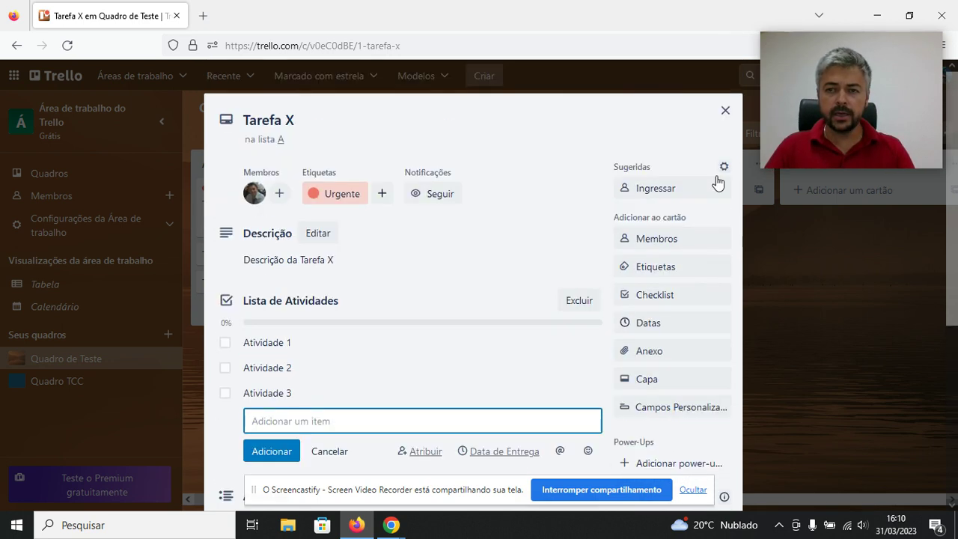
{"action": "left_click", "coordinate": [726, 112]}
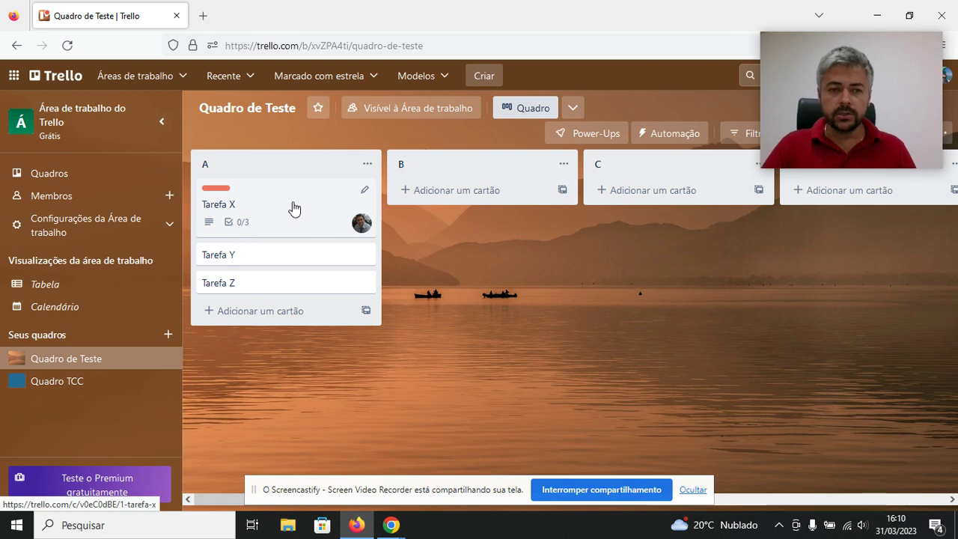
Check off Atividade 1 in Tarefa X's checklist and return to the board.
{"action": "left_click", "coordinate": [238, 214]}
{"action": "scroll", "coordinate": [333, 266], "scroll_direction": "down", "scroll_amount": 3}
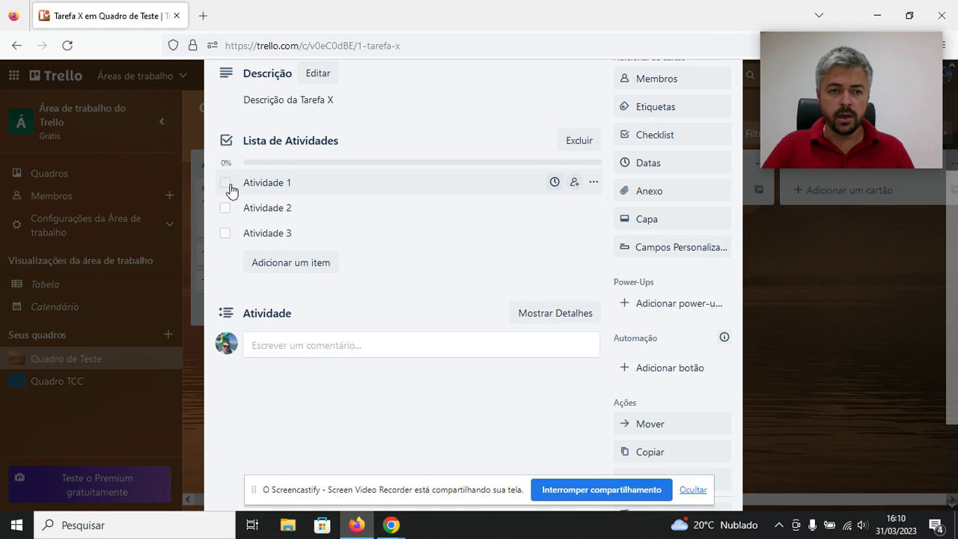
{"action": "left_click", "coordinate": [225, 184]}
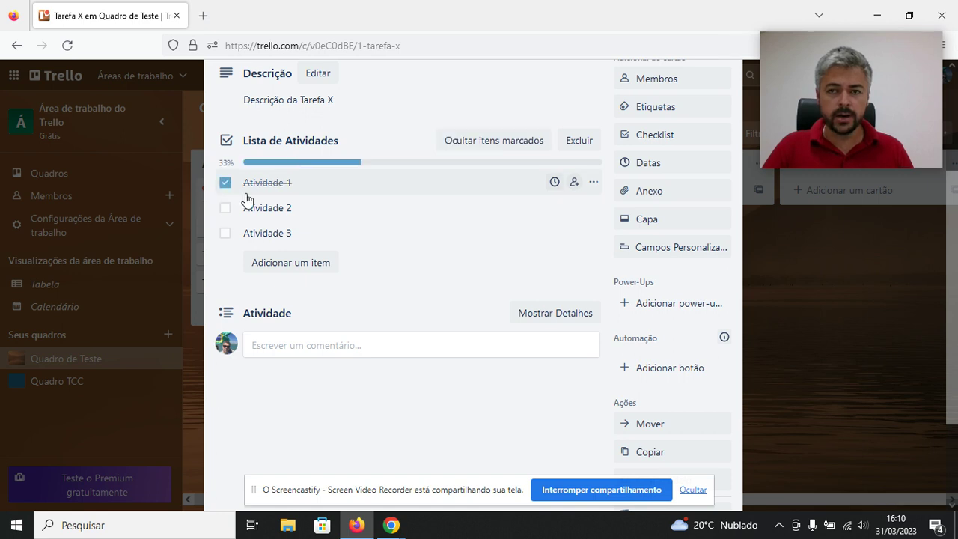
{"action": "scroll", "coordinate": [247, 200], "scroll_direction": "up", "scroll_amount": 3}
{"action": "left_click", "coordinate": [723, 109]}
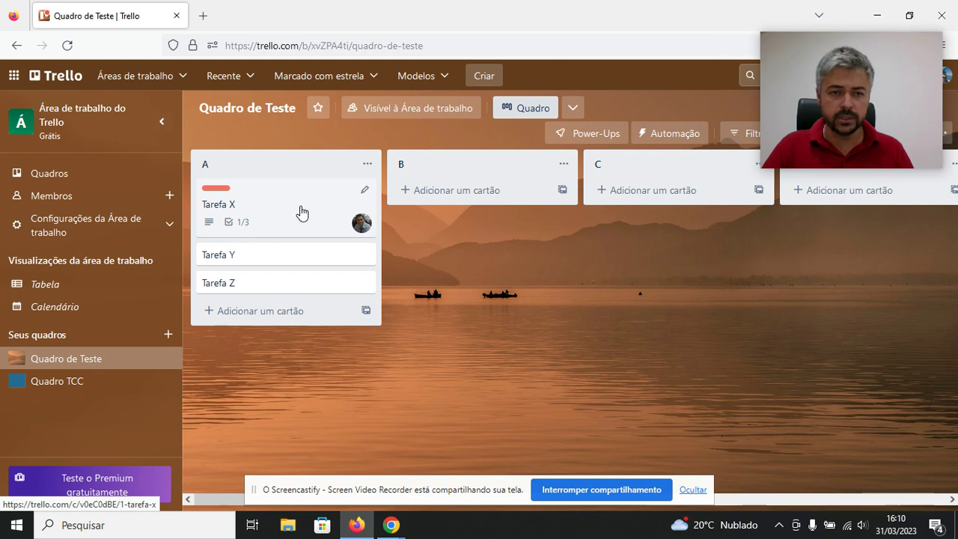
{"action": "left_click", "coordinate": [365, 189]}
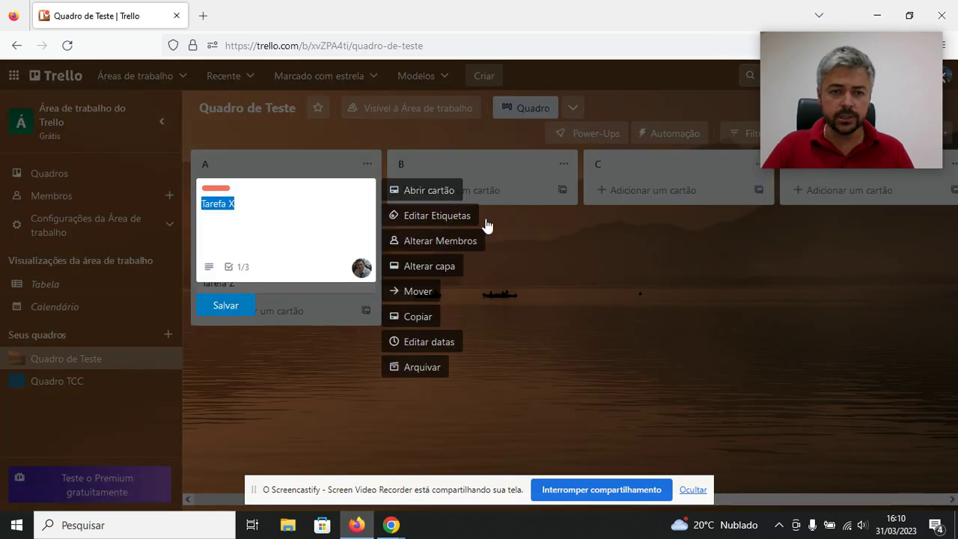
{"action": "left_click", "coordinate": [548, 239]}
Check off Atividade 2 and Atividade 3 so the card badge shows 3/3.
{"action": "left_click", "coordinate": [218, 211]}
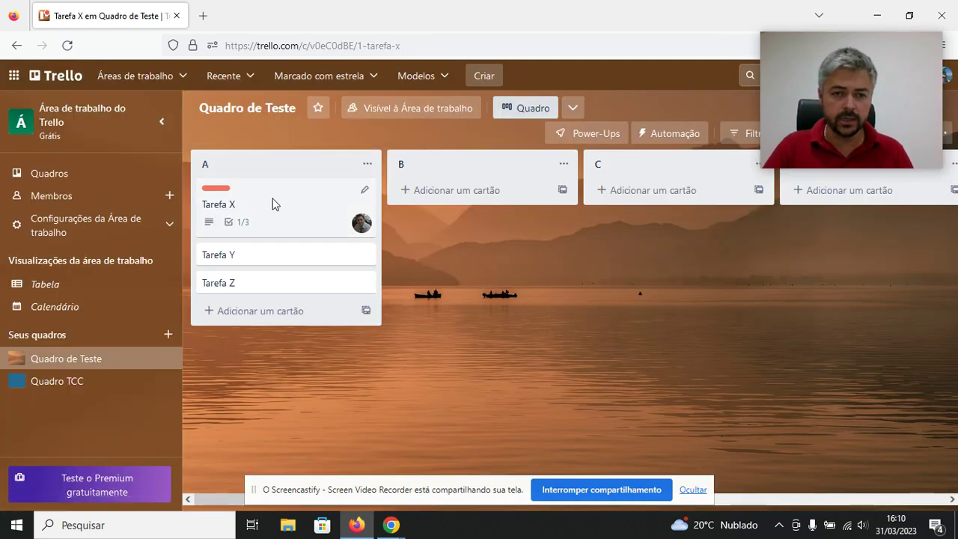
{"action": "scroll", "coordinate": [355, 220], "scroll_direction": "down", "scroll_amount": 2}
{"action": "left_click", "coordinate": [227, 211]}
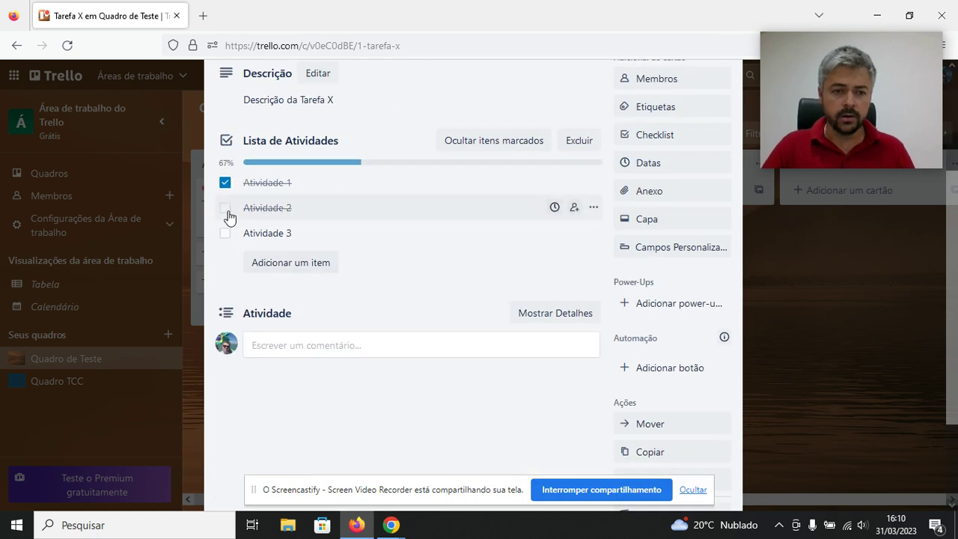
{"action": "scroll", "coordinate": [741, 149], "scroll_direction": "up", "scroll_amount": 3}
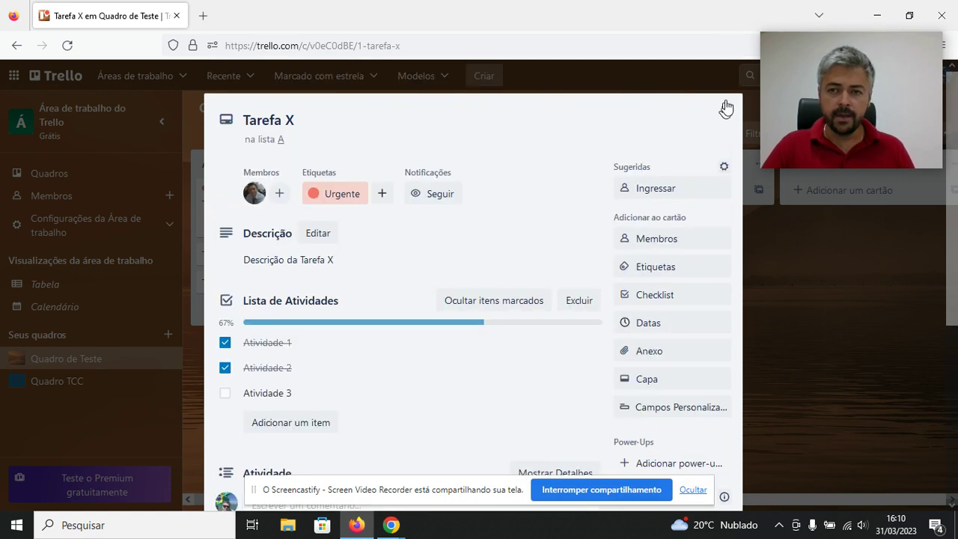
{"action": "left_click", "coordinate": [725, 108]}
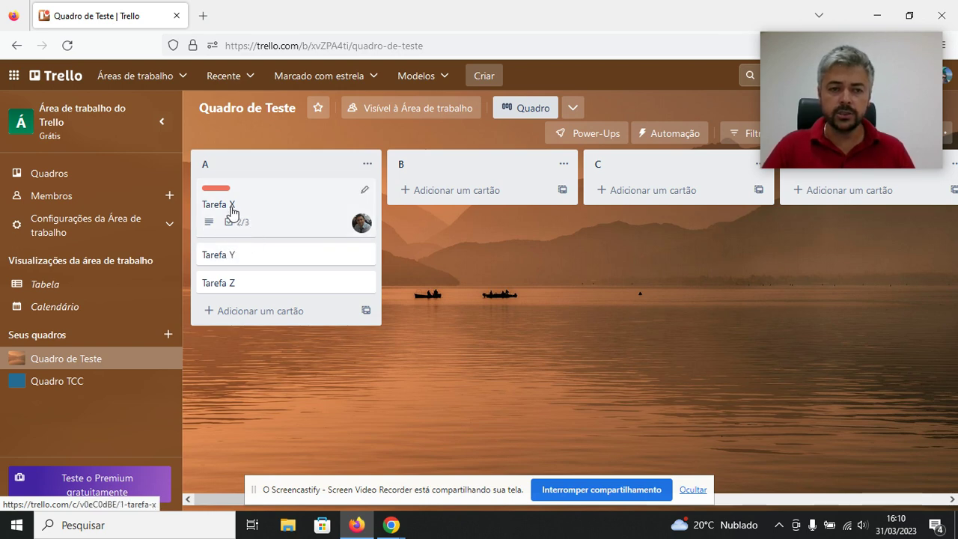
{"action": "left_click", "coordinate": [230, 210]}
{"action": "left_click", "coordinate": [223, 394]}
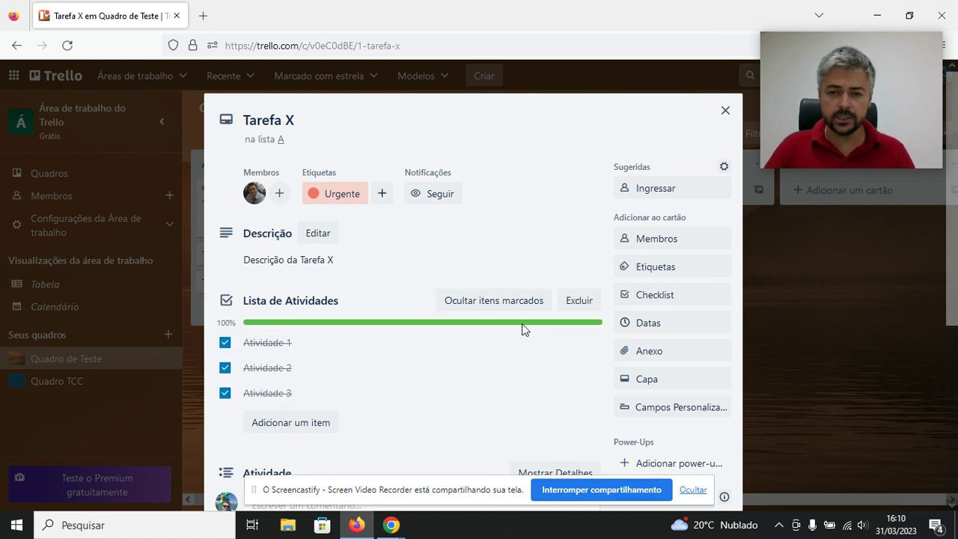
{"action": "left_click", "coordinate": [725, 110]}
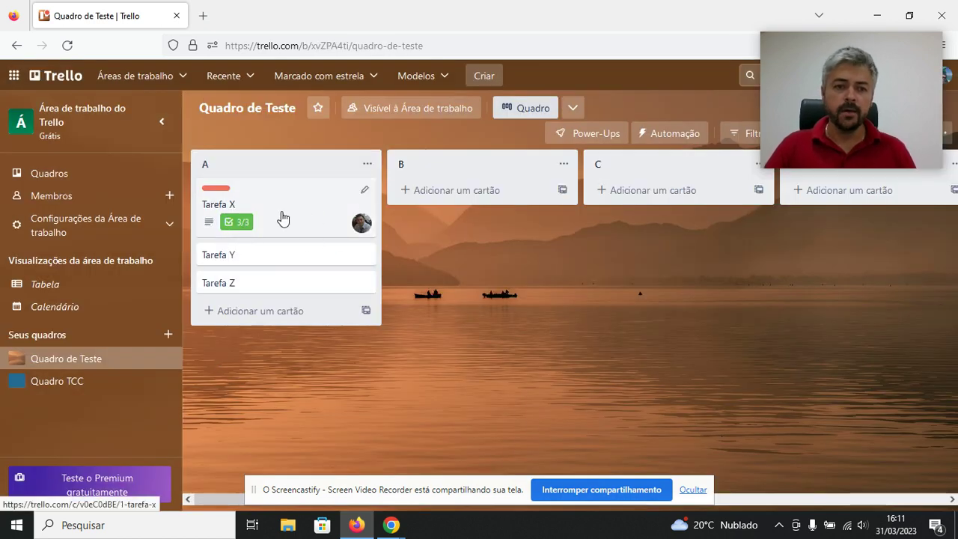
Set Tarefa X's due date to 10 April at 16:11 with a '1 dia antes' reminder.
{"action": "left_click", "coordinate": [224, 213]}
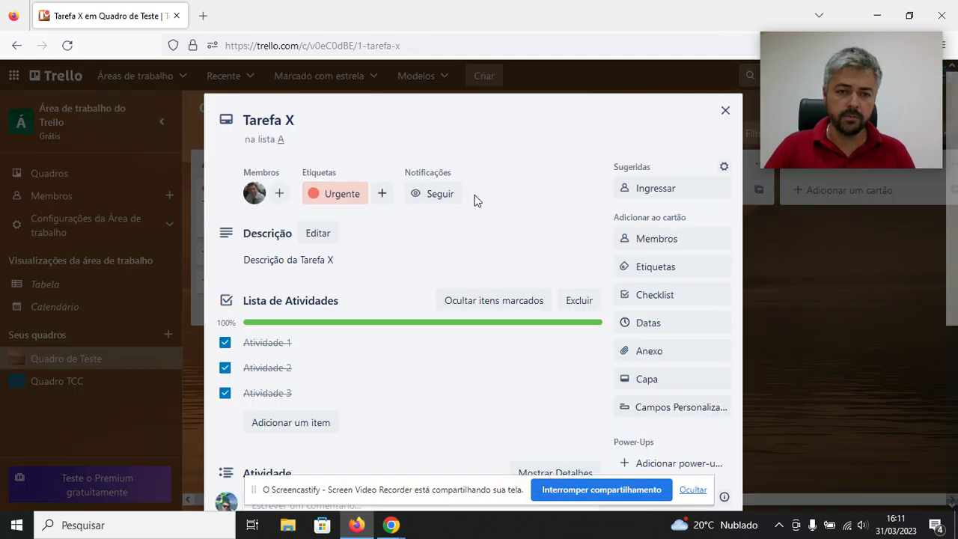
{"action": "scroll", "coordinate": [486, 232], "scroll_direction": "down", "scroll_amount": 1}
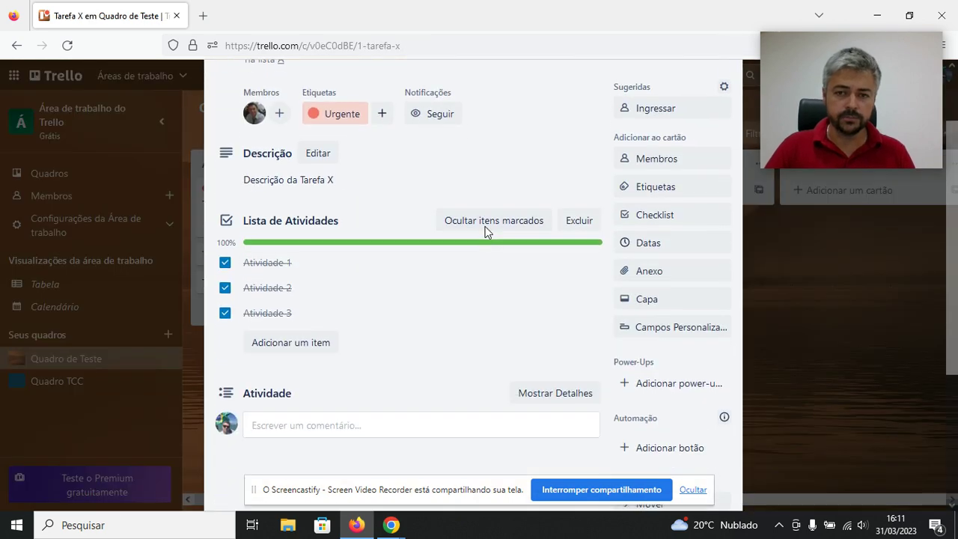
{"action": "left_click", "coordinate": [662, 251]}
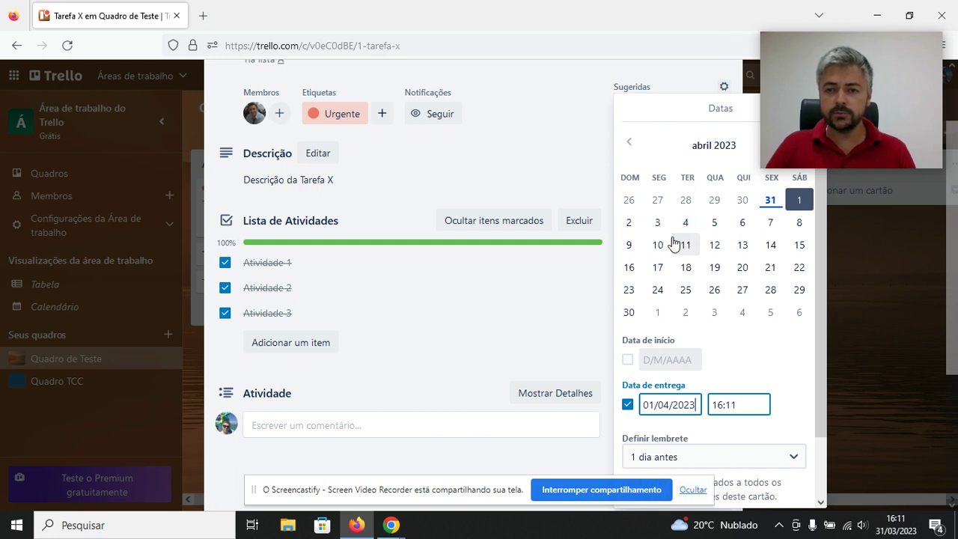
{"action": "left_click", "coordinate": [657, 247]}
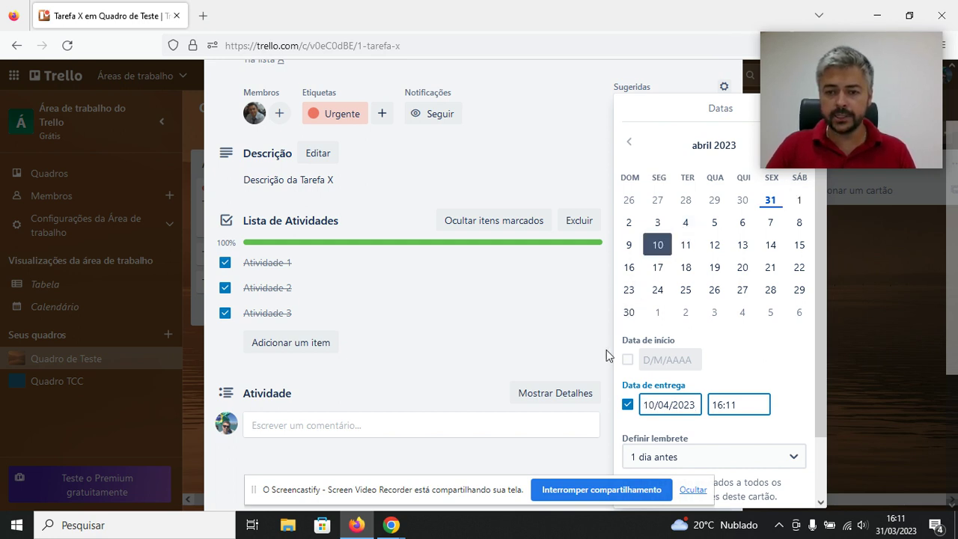
{"action": "scroll", "coordinate": [744, 398], "scroll_direction": "down", "scroll_amount": 2}
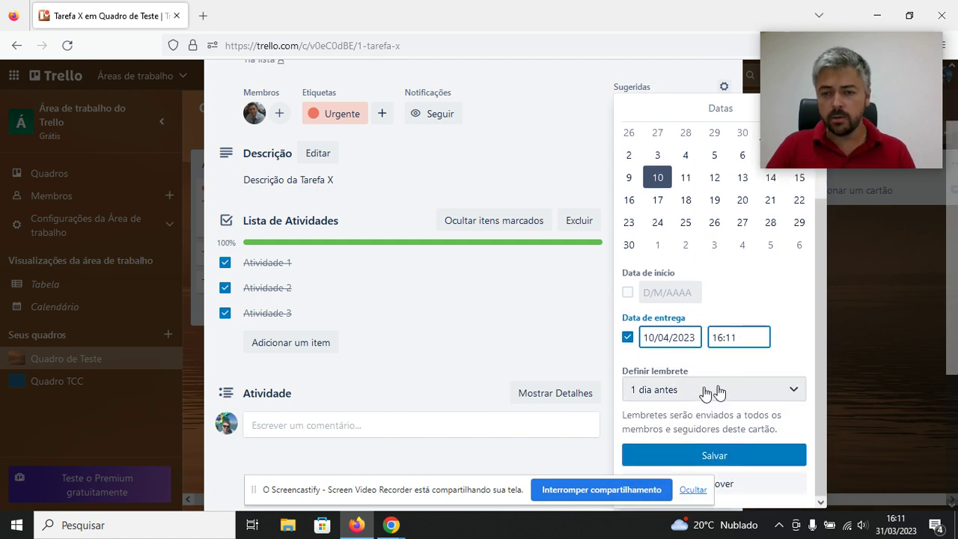
{"action": "left_click", "coordinate": [718, 389]}
{"action": "left_click", "coordinate": [782, 339]}
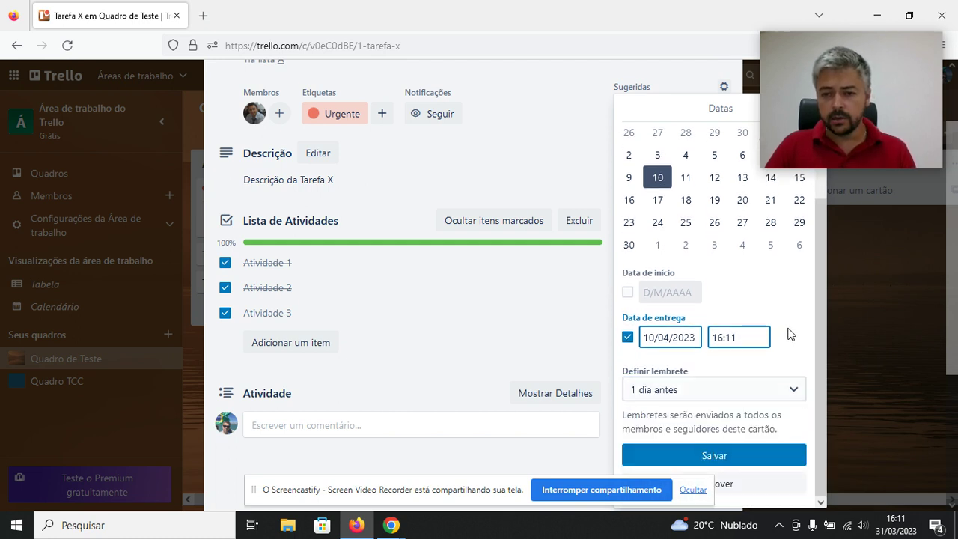
{"action": "left_click_drag", "start_coordinate": [513, 492], "coordinate": [429, 514]}
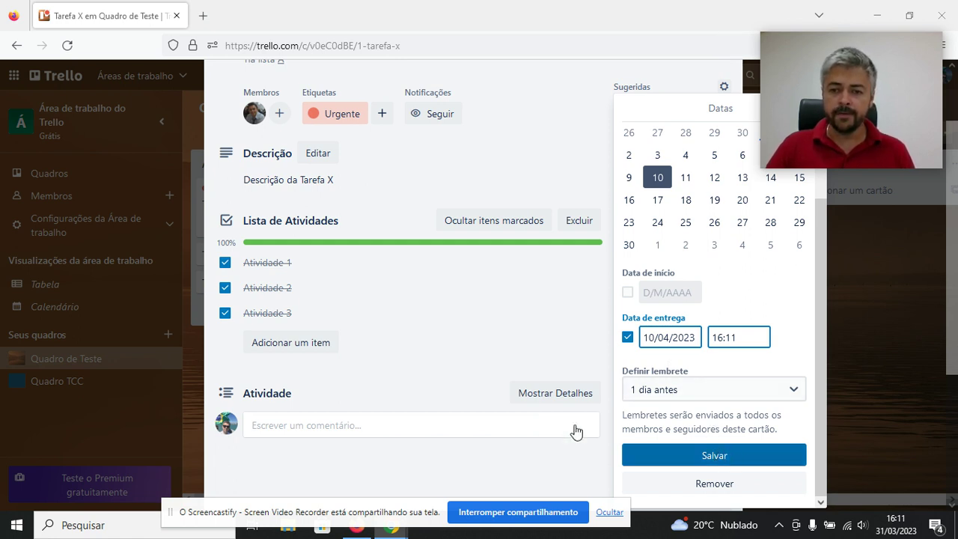
{"action": "left_click", "coordinate": [735, 458]}
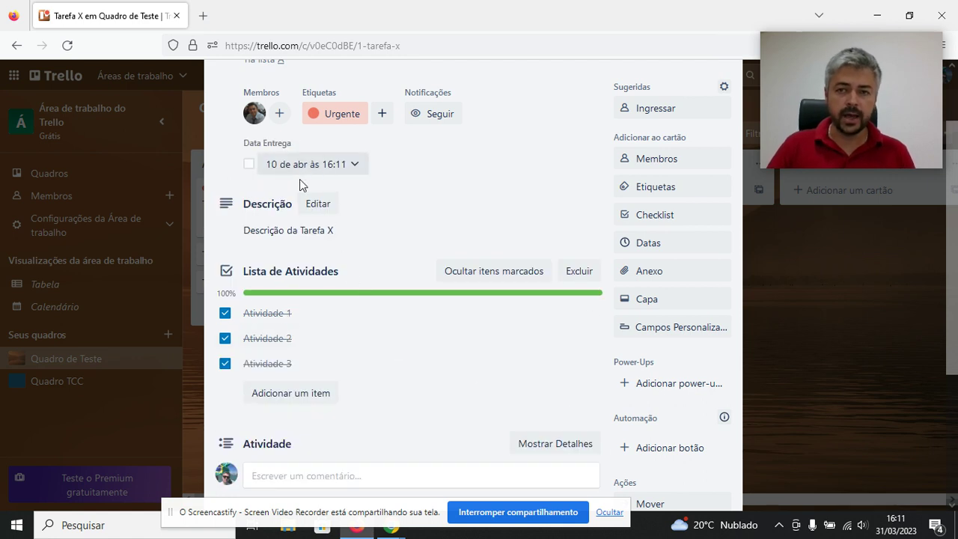
{"action": "scroll", "coordinate": [539, 337], "scroll_direction": "up", "scroll_amount": 2}
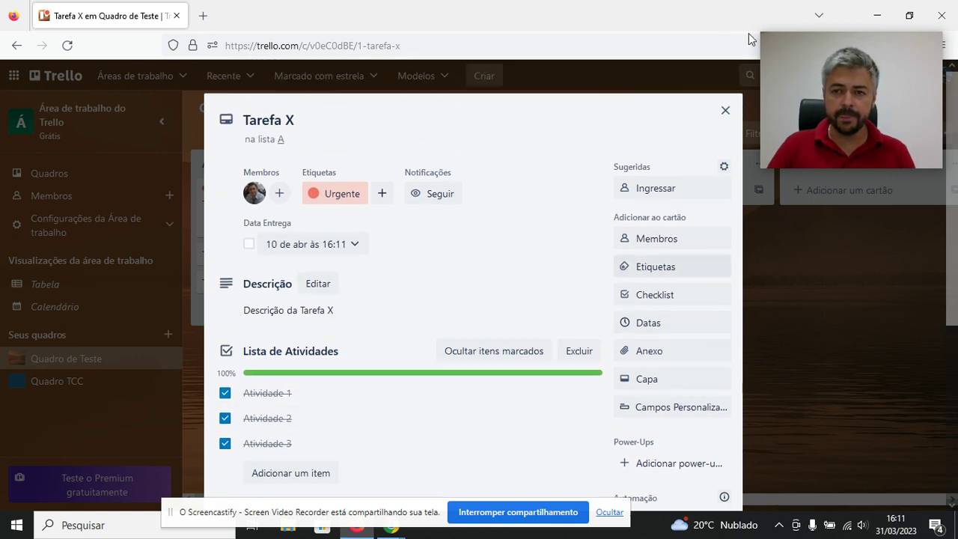
{"action": "left_click", "coordinate": [720, 116]}
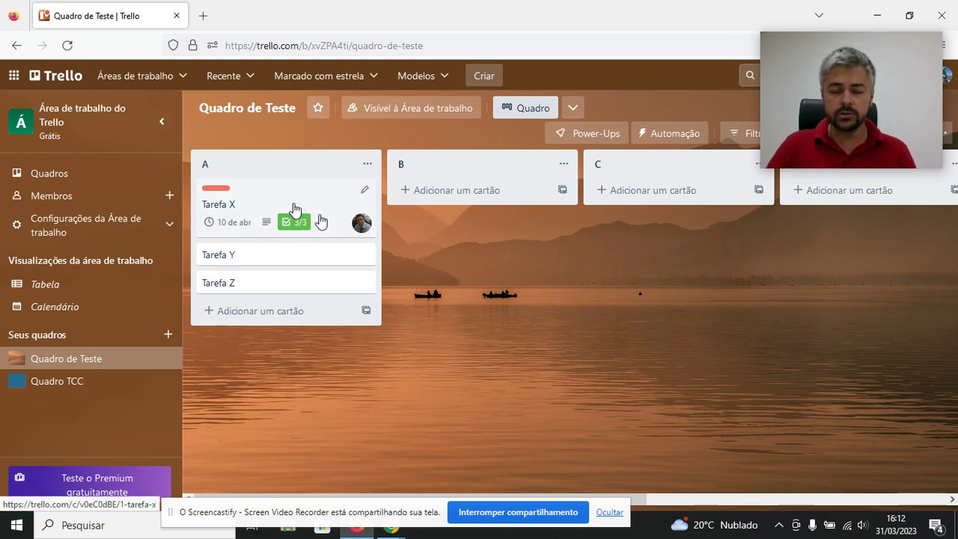
{"action": "left_click", "coordinate": [229, 207]}
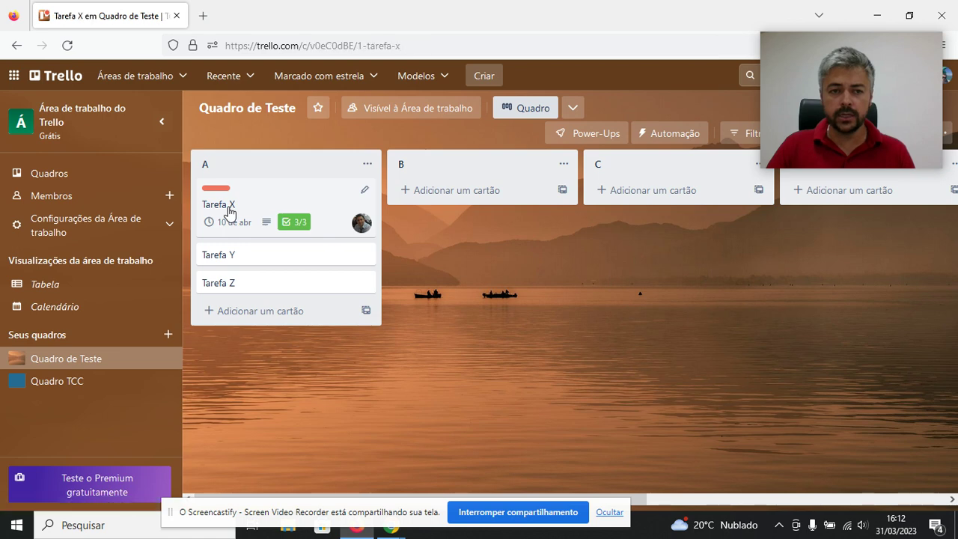
{"action": "scroll", "coordinate": [436, 227], "scroll_direction": "down", "scroll_amount": 2}
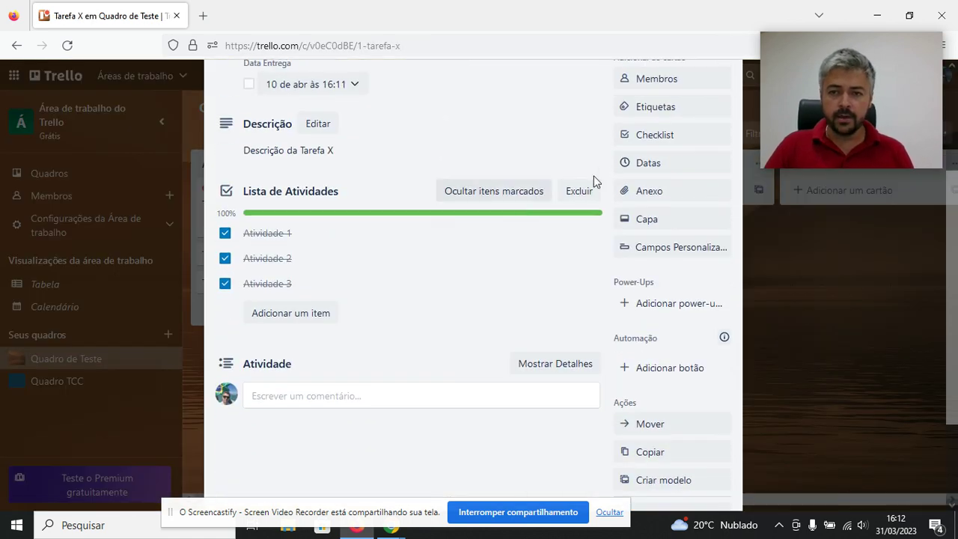
{"action": "scroll", "coordinate": [449, 248], "scroll_direction": "up", "scroll_amount": 2}
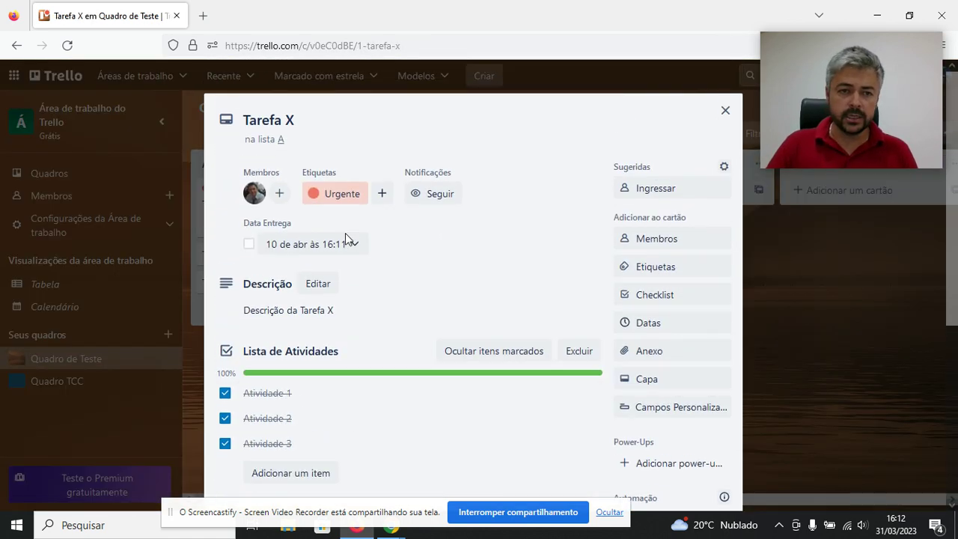
Change Tarefa X's due date to 29 March at 16:11, making it overdue.
{"action": "left_click", "coordinate": [299, 250]}
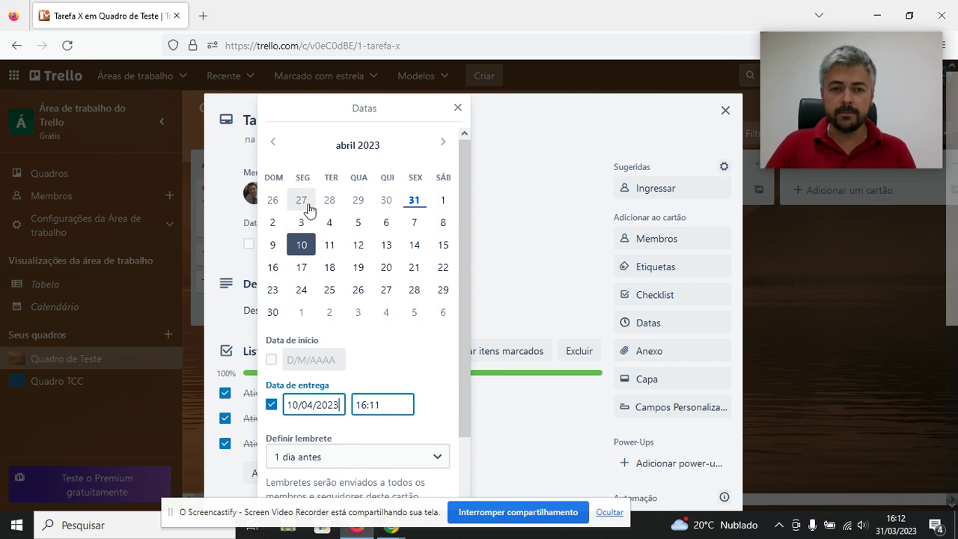
{"action": "left_click", "coordinate": [359, 201]}
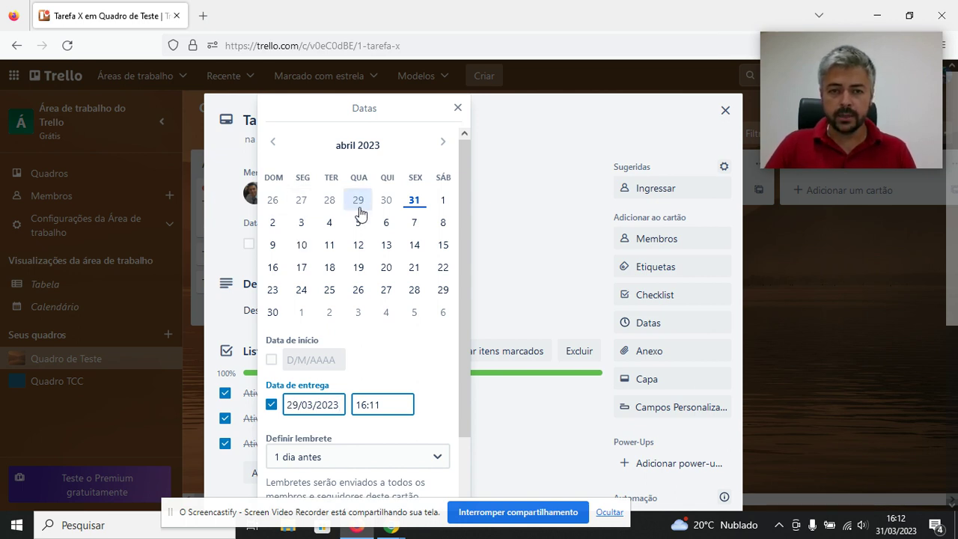
{"action": "scroll", "coordinate": [433, 272], "scroll_direction": "down", "scroll_amount": 2}
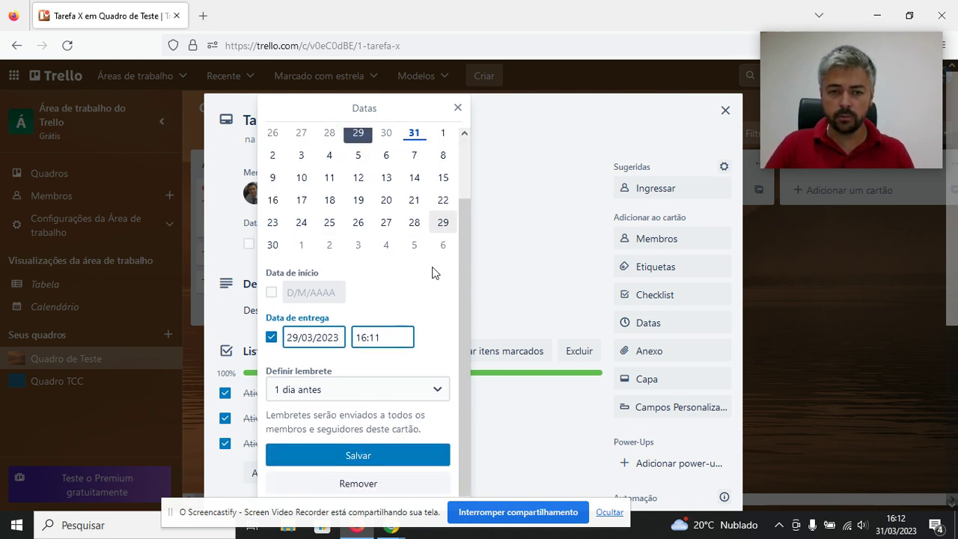
{"action": "left_click", "coordinate": [358, 455]}
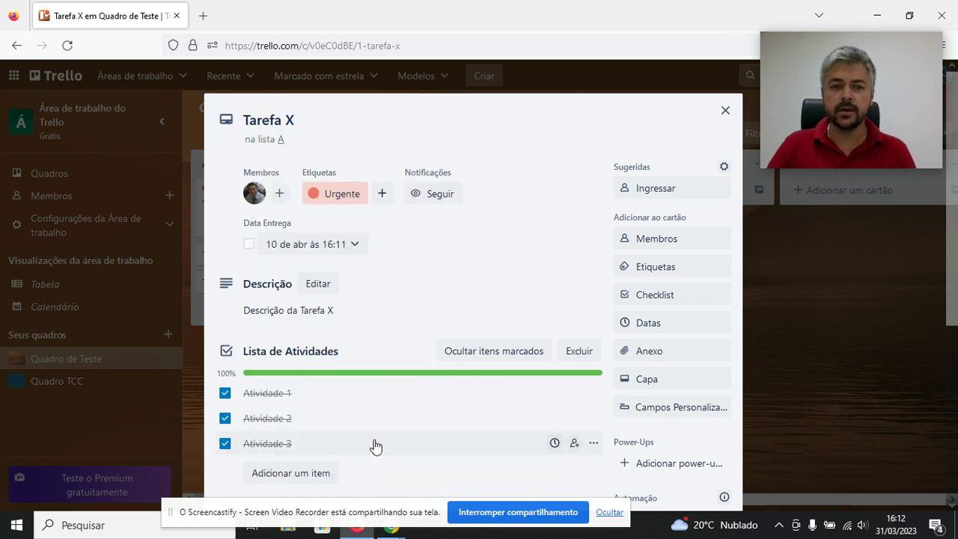
Back on the board, toggle the due-date complete checkbox on and off, then reopen Tarefa X.
{"action": "left_click", "coordinate": [725, 110]}
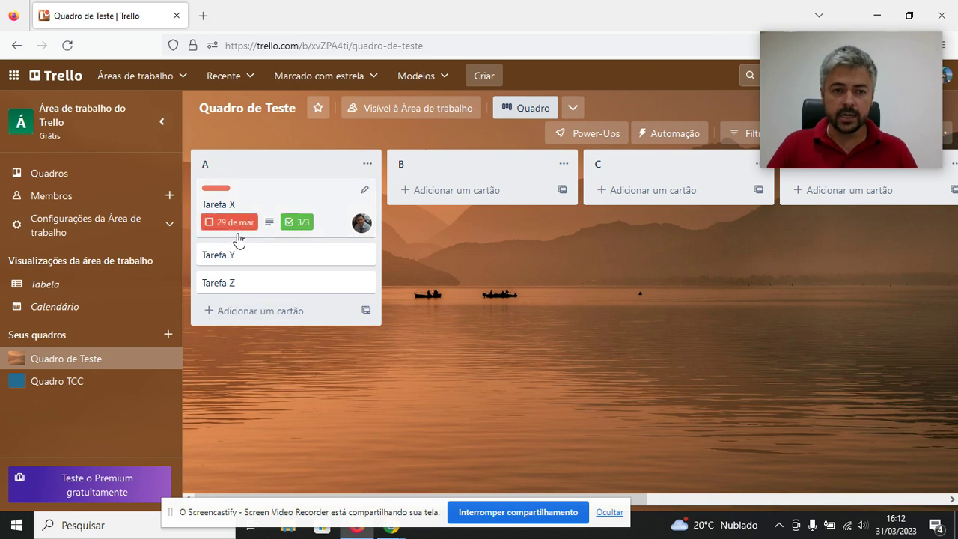
{"action": "left_click", "coordinate": [235, 225]}
{"action": "left_click", "coordinate": [235, 225]}
{"action": "left_click", "coordinate": [262, 212]}
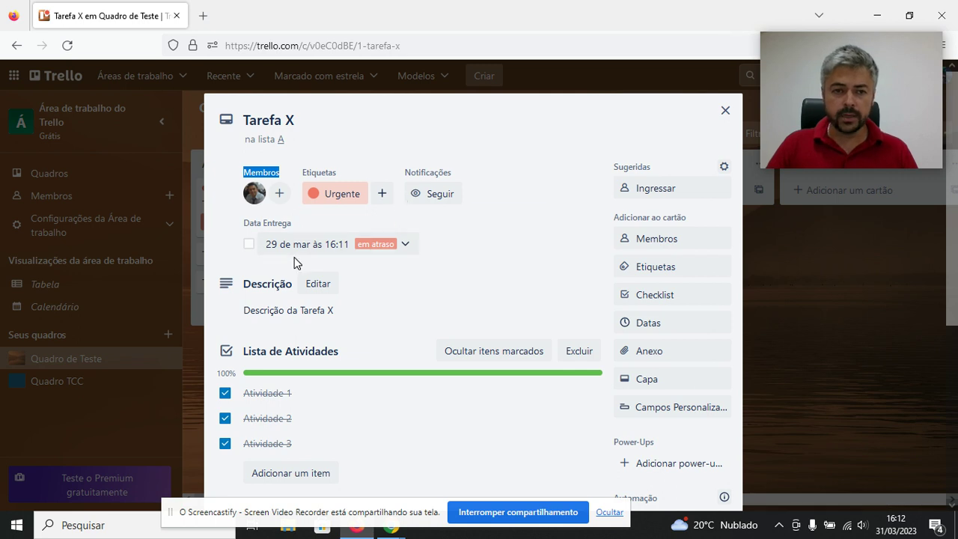
Move the due date to 2 April, then mark it complete on the board card.
{"action": "left_click", "coordinate": [292, 248]}
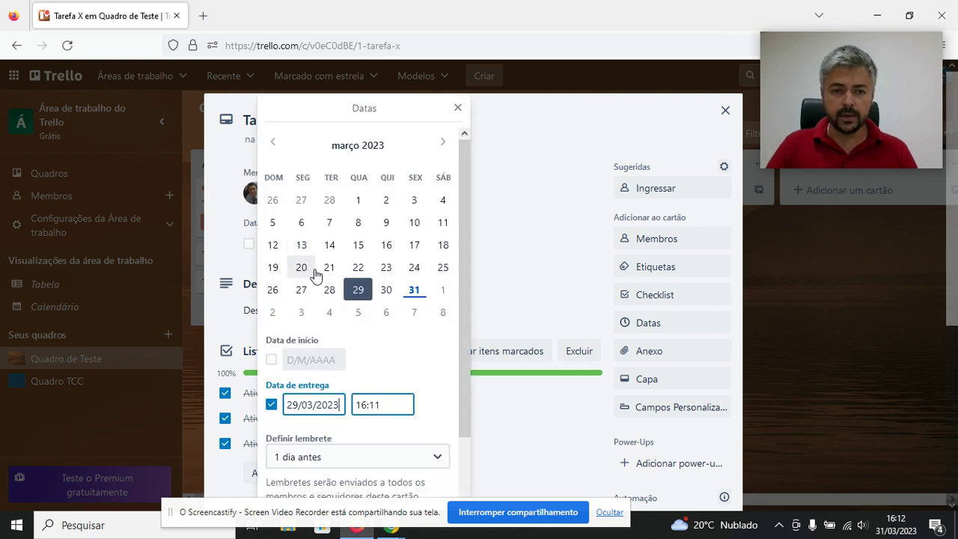
{"action": "scroll", "coordinate": [396, 290], "scroll_direction": "down", "scroll_amount": 2}
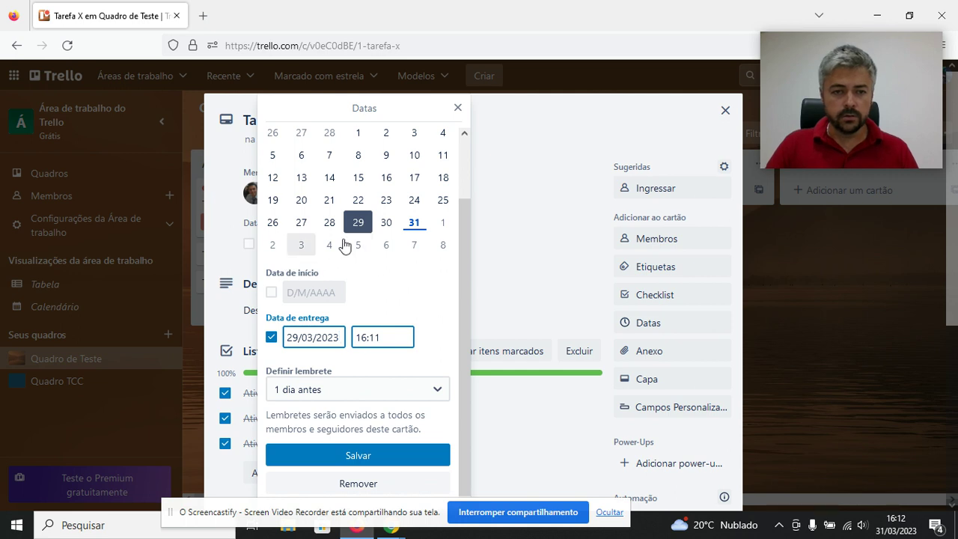
{"action": "left_click", "coordinate": [273, 247]}
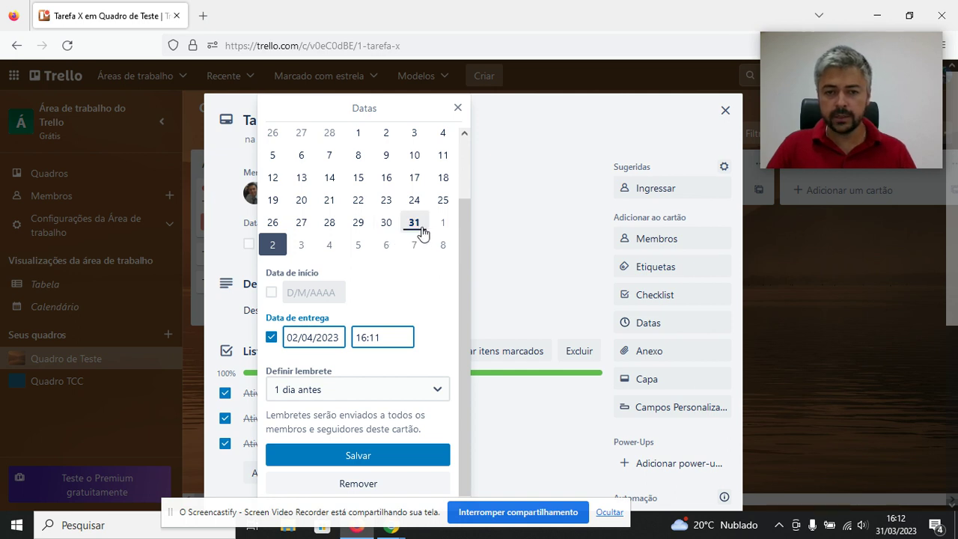
{"action": "left_click", "coordinate": [351, 457]}
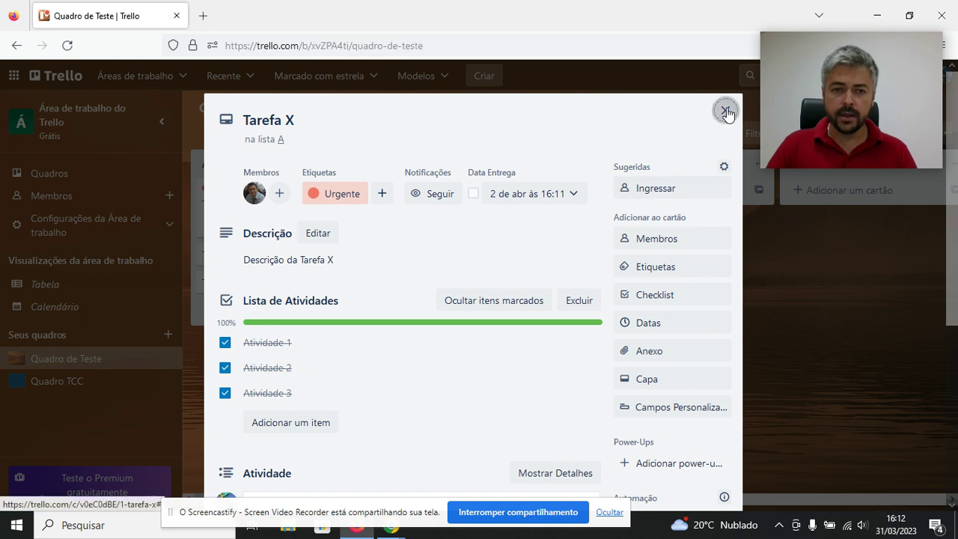
{"action": "left_click", "coordinate": [725, 110]}
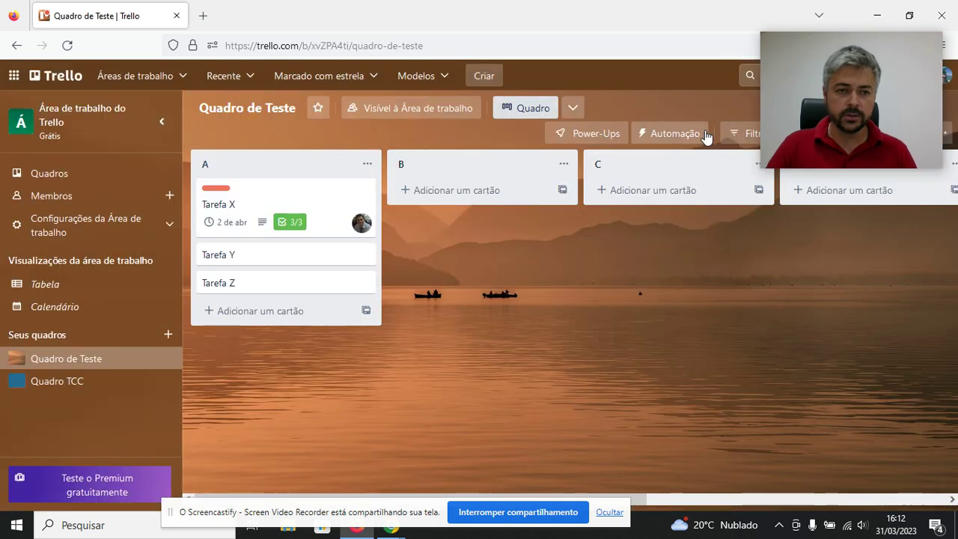
{"action": "left_click", "coordinate": [243, 228]}
Unmark the due date as complete and reopen the Tarefa X card details.
{"action": "left_click", "coordinate": [243, 228]}
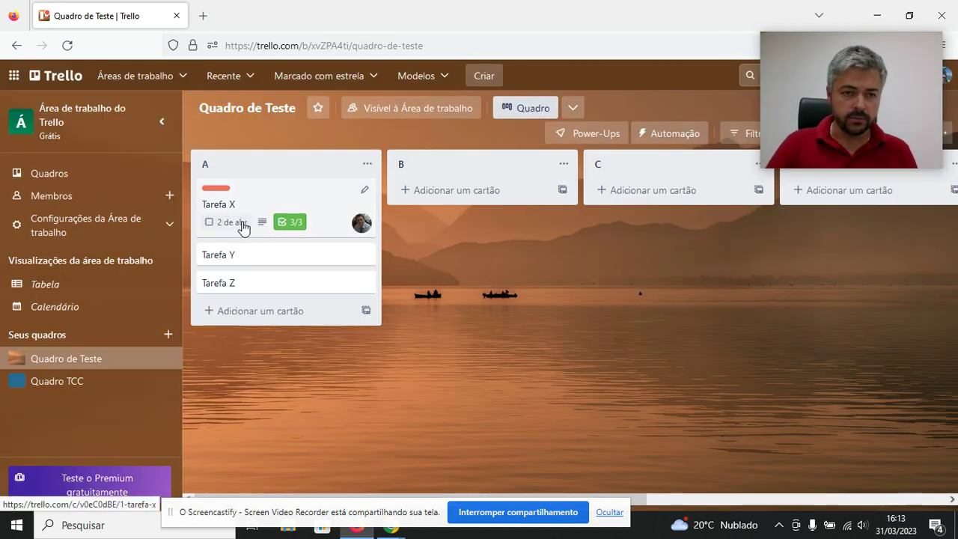
{"action": "left_click", "coordinate": [237, 204]}
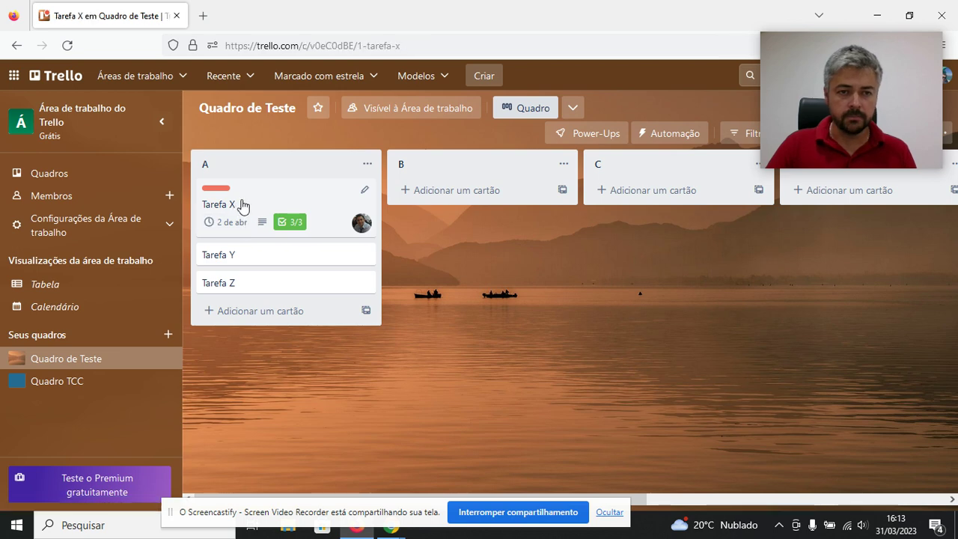
{"action": "scroll", "coordinate": [460, 253], "scroll_direction": "down", "scroll_amount": 4}
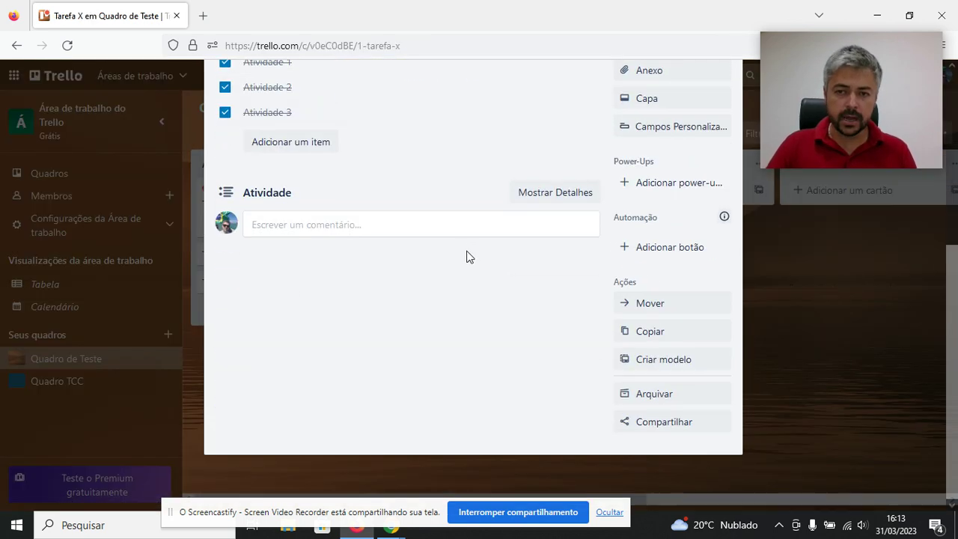
{"action": "scroll", "coordinate": [479, 262], "scroll_direction": "up", "scroll_amount": 4}
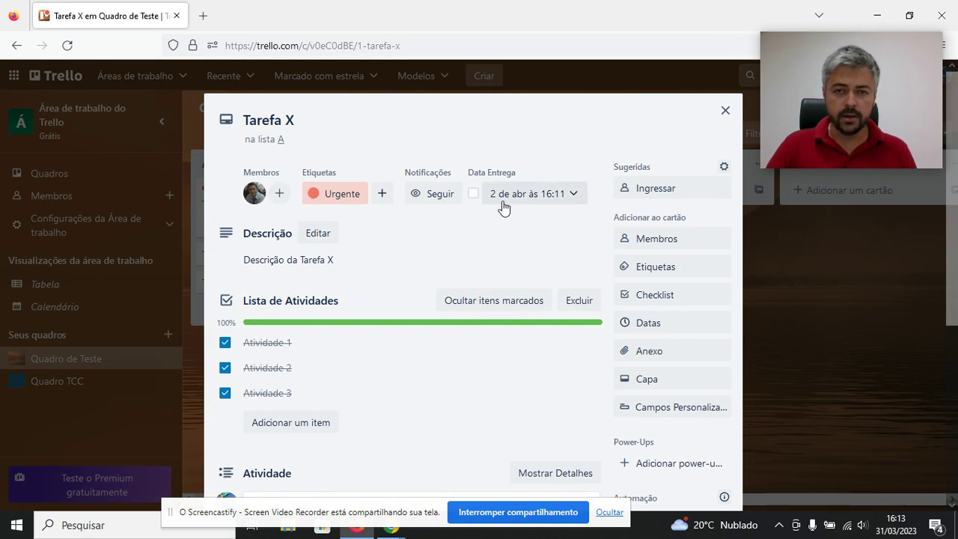
Set the due date to 1 April at 16:11 and close the card.
{"action": "left_click", "coordinate": [548, 197]}
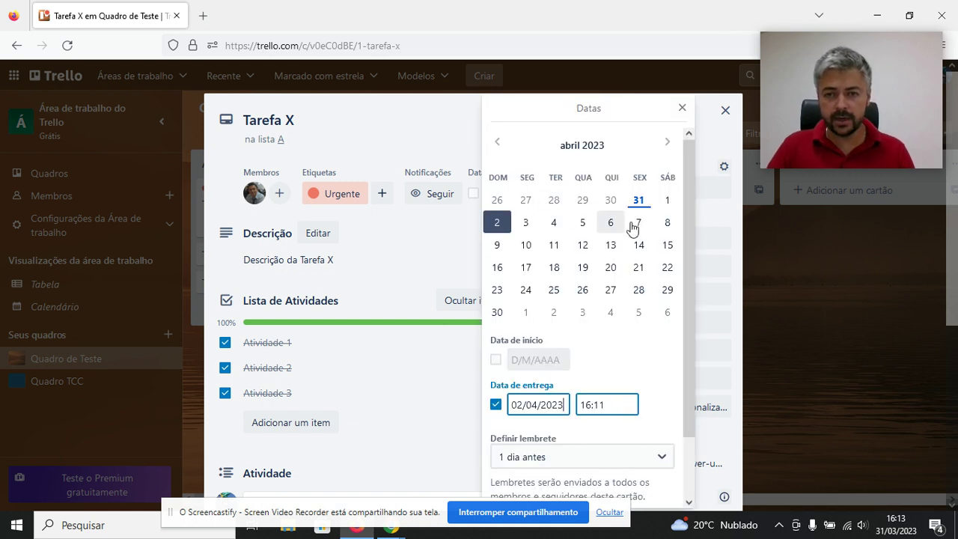
{"action": "left_click", "coordinate": [668, 200]}
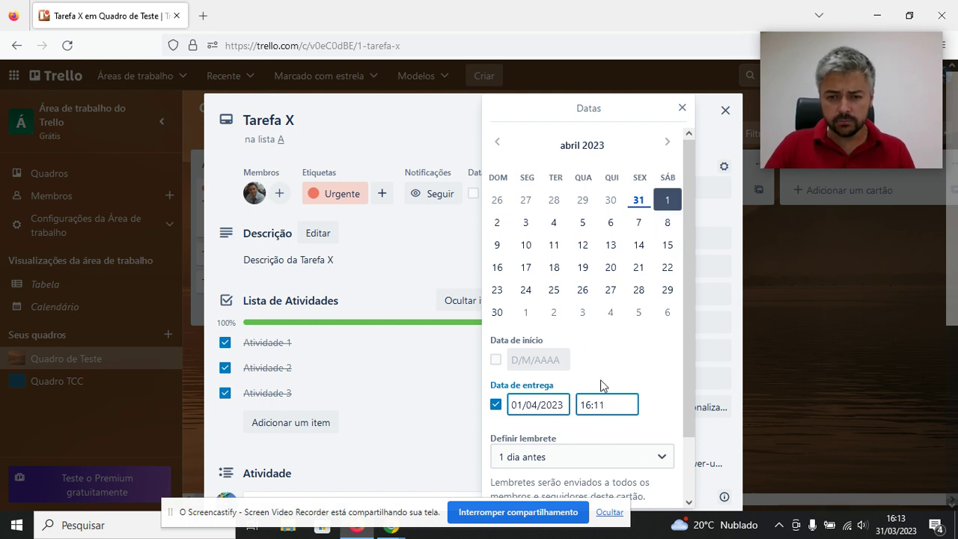
{"action": "scroll", "coordinate": [605, 404], "scroll_direction": "down", "scroll_amount": 2}
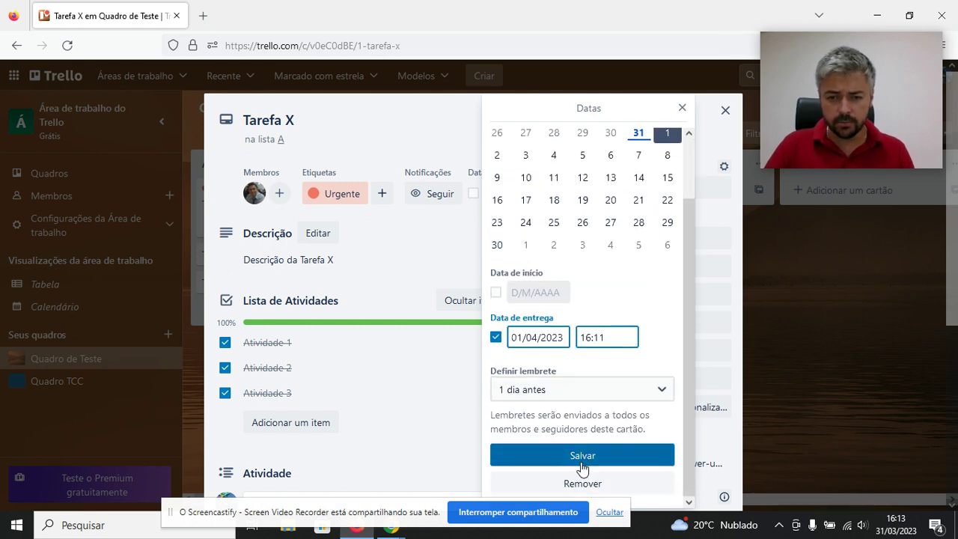
{"action": "left_click", "coordinate": [582, 455]}
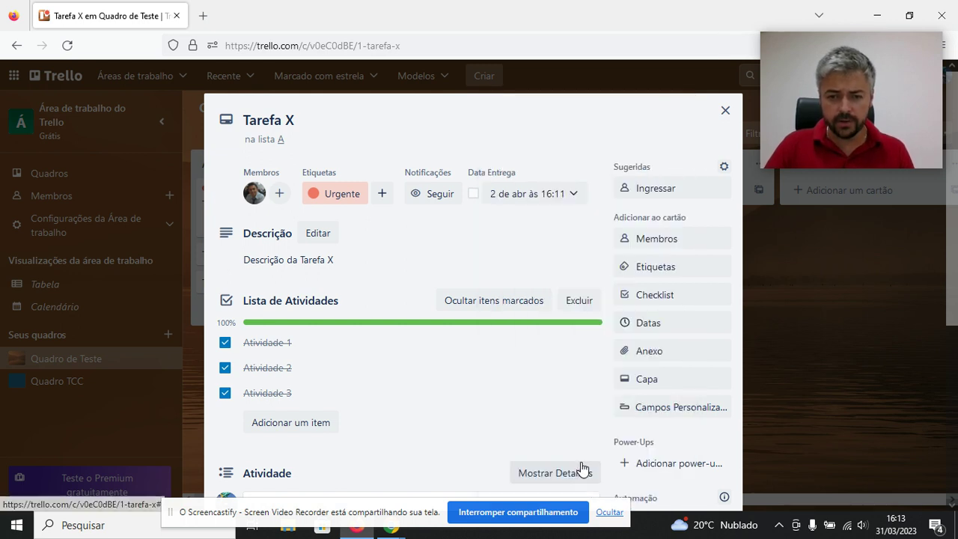
{"action": "left_click", "coordinate": [720, 124]}
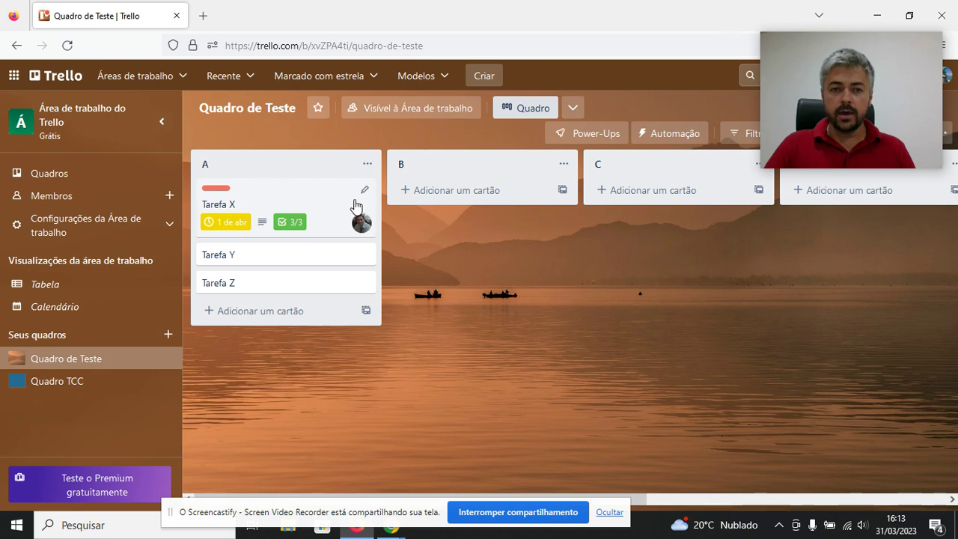
Reopen Tarefa X, show its board members list, and start a new Firefox tab.
{"action": "left_click", "coordinate": [275, 203]}
{"action": "left_click", "coordinate": [276, 196]}
{"action": "scroll", "coordinate": [591, 206], "scroll_direction": "down", "scroll_amount": 2}
{"action": "scroll", "coordinate": [610, 193], "scroll_direction": "up", "scroll_amount": 1}
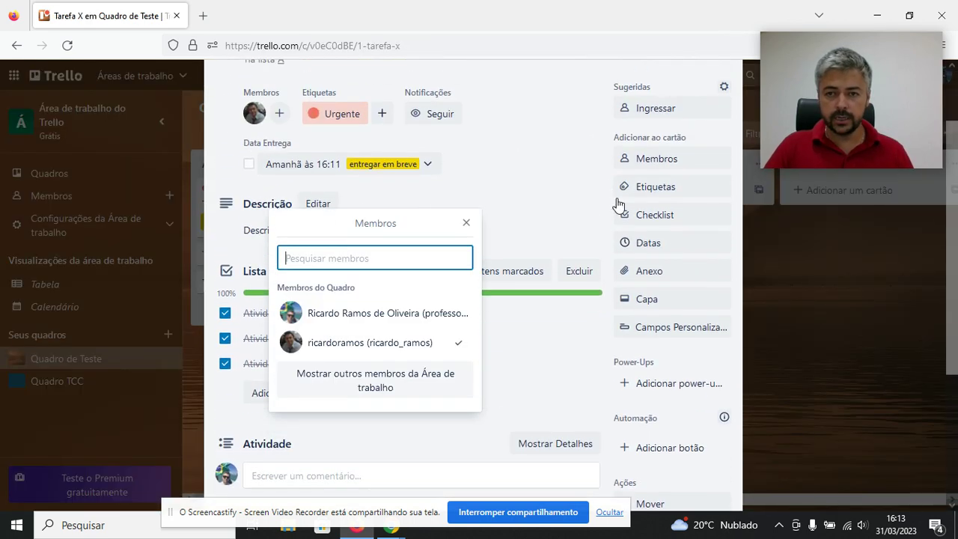
{"action": "scroll", "coordinate": [645, 247], "scroll_direction": "down", "scroll_amount": 1}
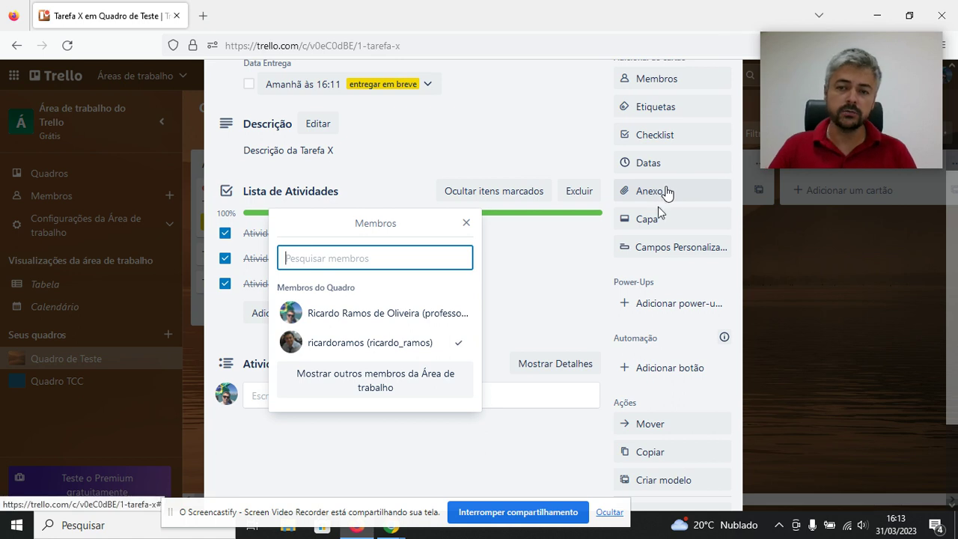
{"action": "left_click", "coordinate": [203, 15]}
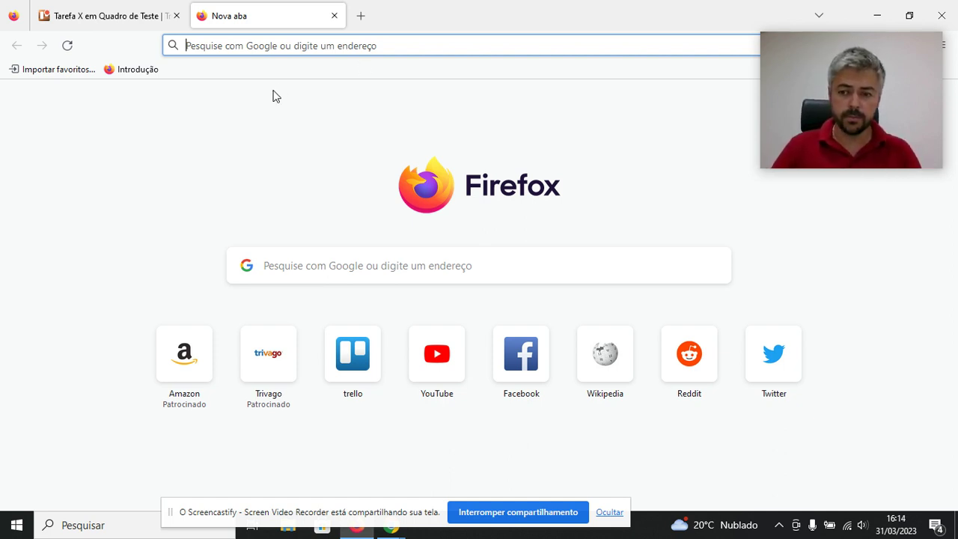
{"action": "type", "text": "www.mozilla.org/"}
{"action": "key", "text": "Return"}
{"action": "left_click", "coordinate": [281, 47]}
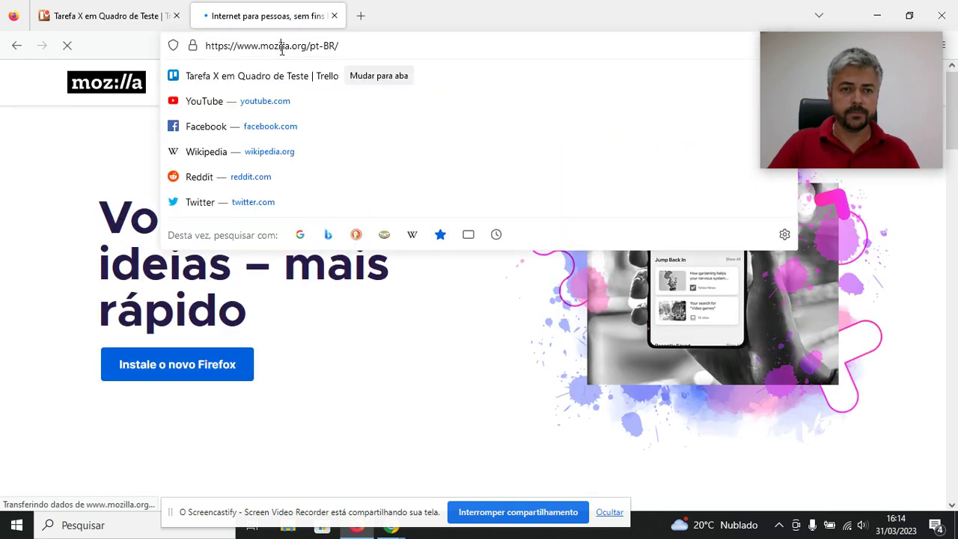
{"action": "type", "text": "www"}
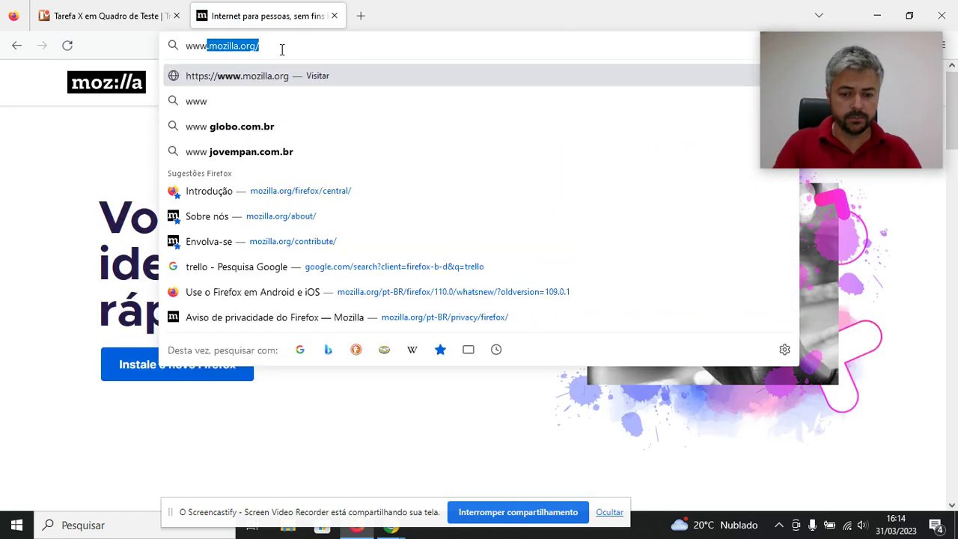
{"action": "type", "text": ".google.com"}
{"action": "key", "text": "Return"}
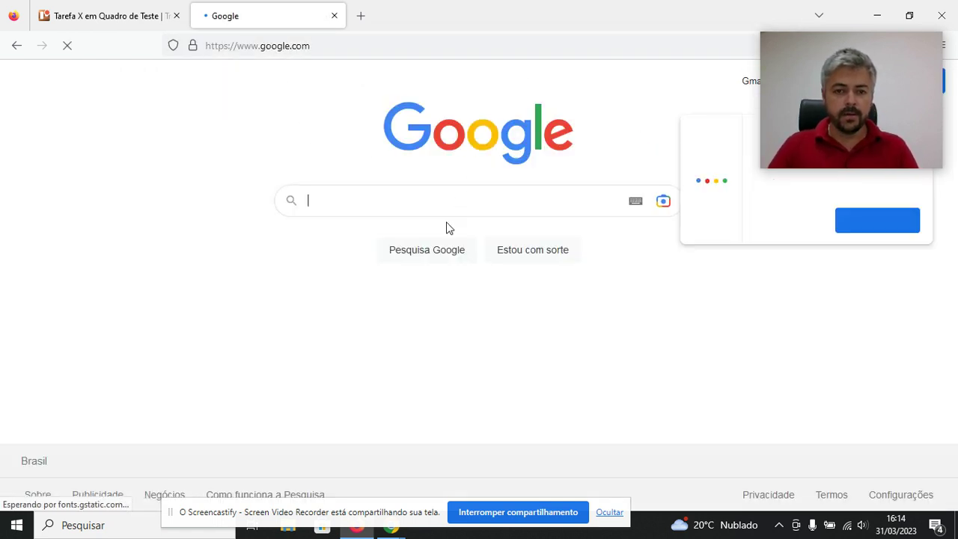
Run a Google Images search for 'ifsuldeminas poços de caldas'.
{"action": "type", "text": "if"}
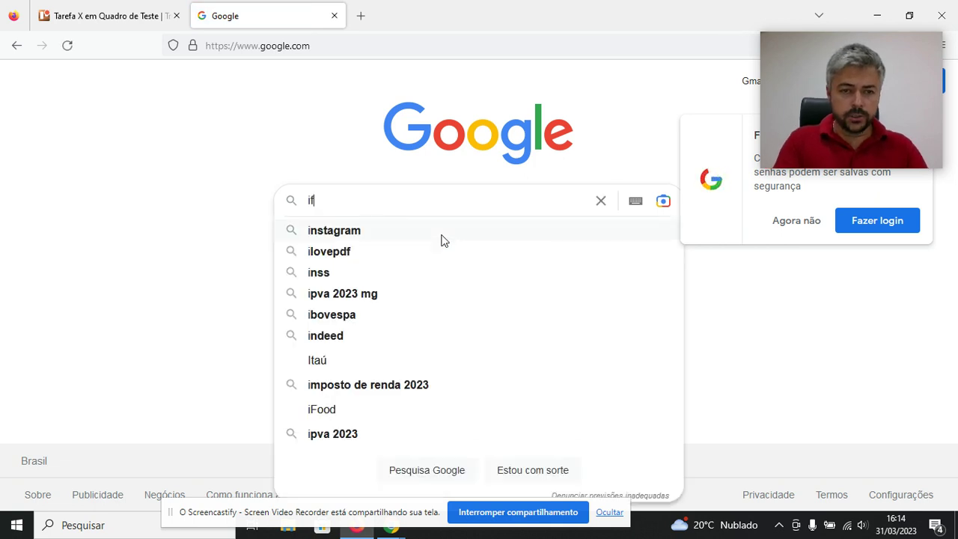
{"action": "type", "text": "suldeminas"}
{"action": "key", "text": "Return"}
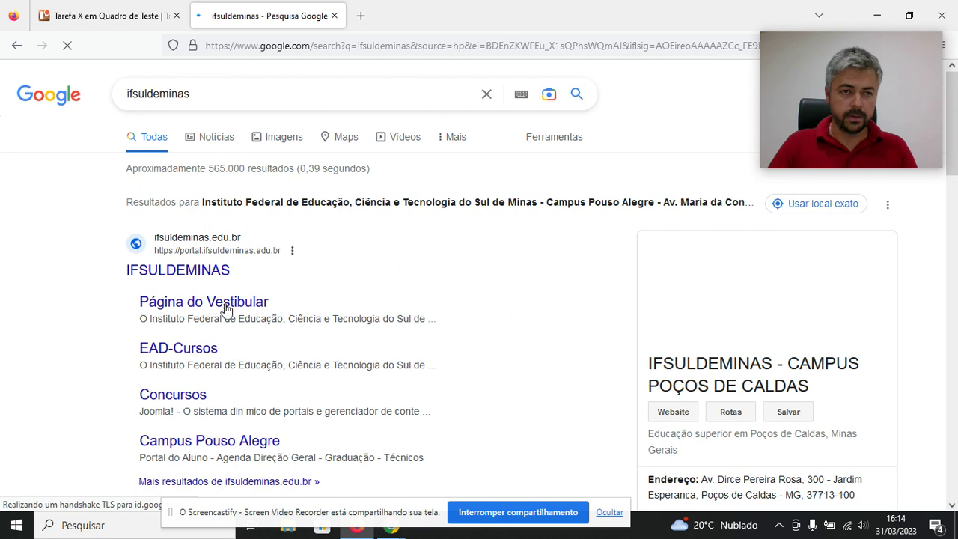
{"action": "left_click", "coordinate": [292, 141]}
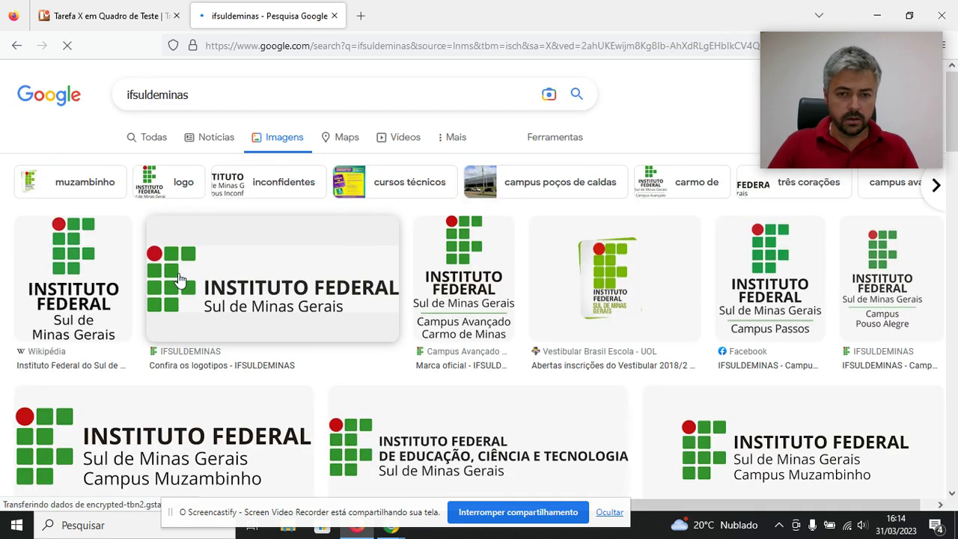
{"action": "left_click", "coordinate": [327, 96]}
{"action": "type", "text": "poços de"}
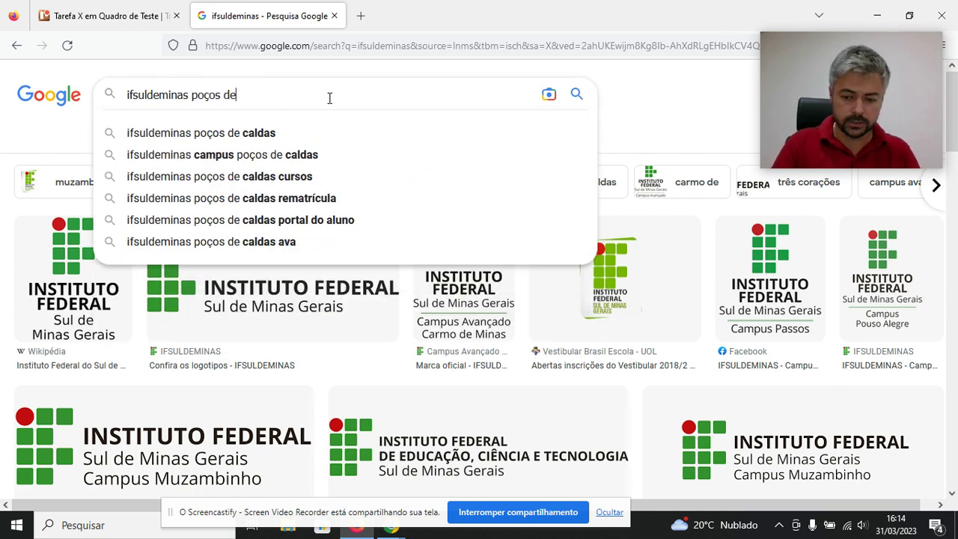
{"action": "key", "text": "Down"}
{"action": "key", "text": "Return"}
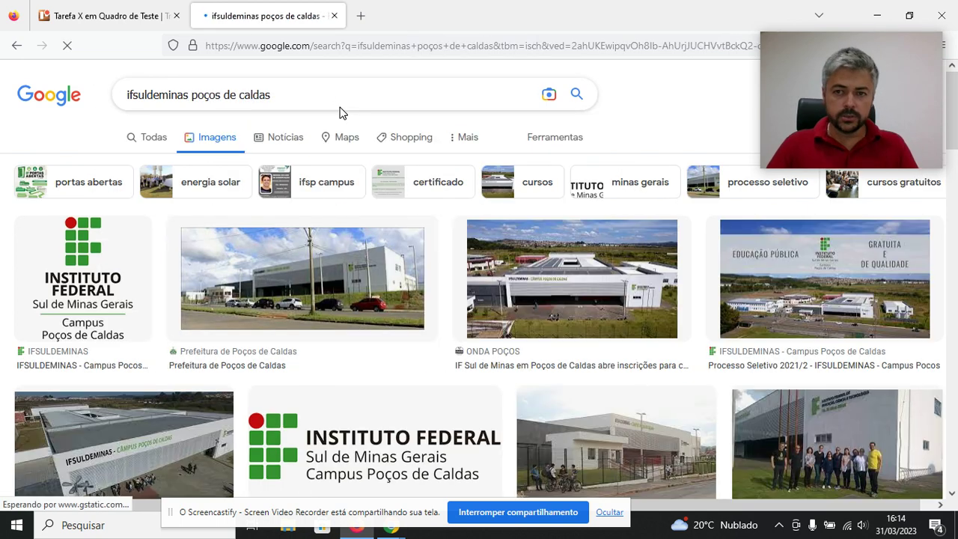
Save the Campus Poços de Caldas logo as logoif in Imagens, then return to Trello.
{"action": "left_click", "coordinate": [86, 277]}
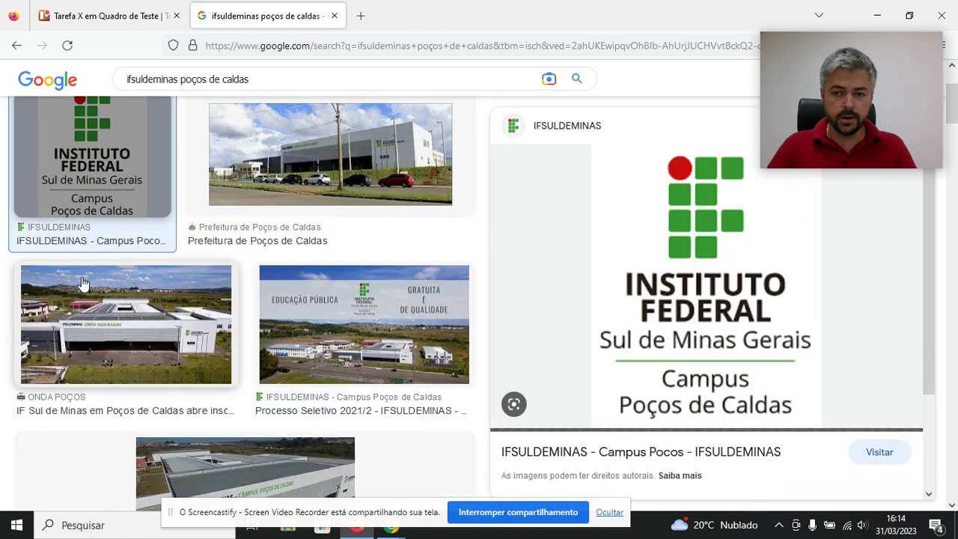
{"action": "right_click", "coordinate": [677, 283]}
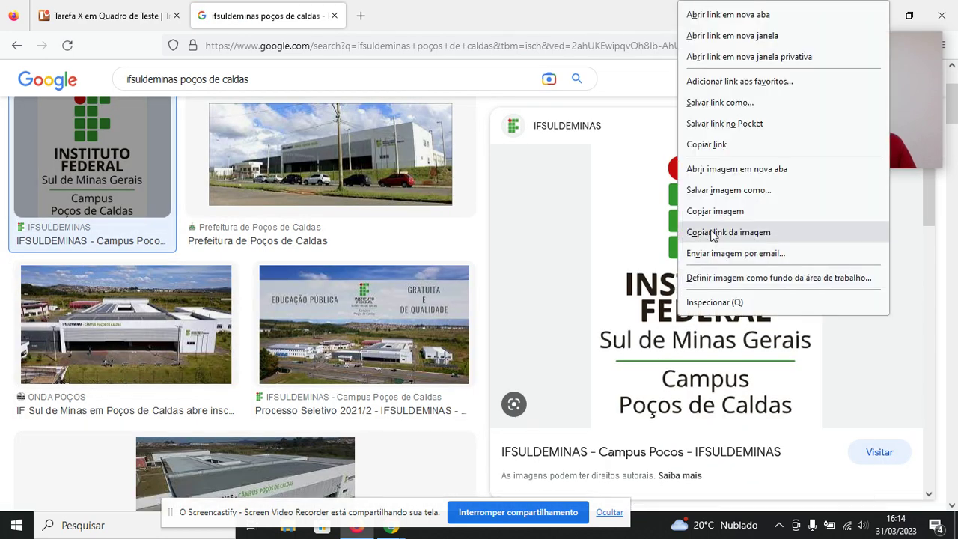
{"action": "left_click", "coordinate": [737, 194]}
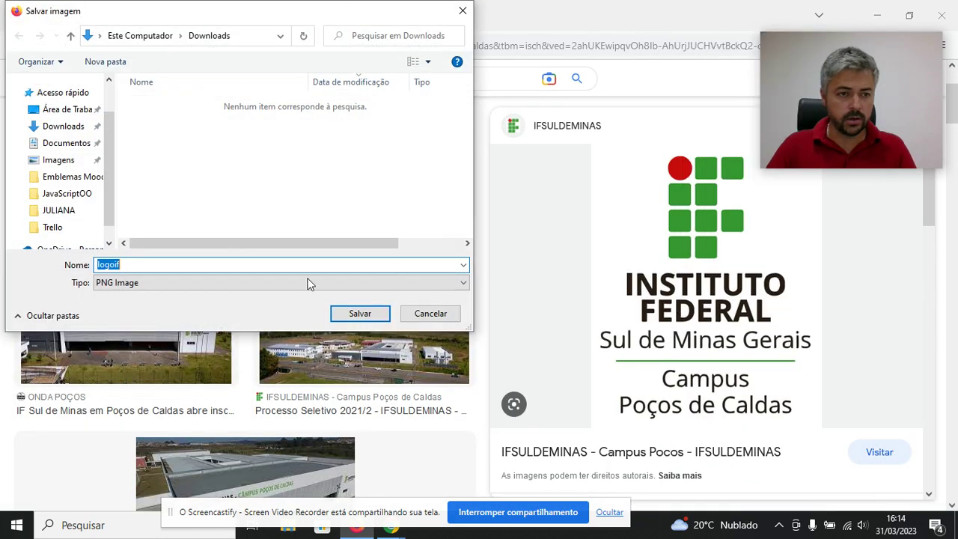
{"action": "scroll", "coordinate": [79, 193], "scroll_direction": "up", "scroll_amount": 3}
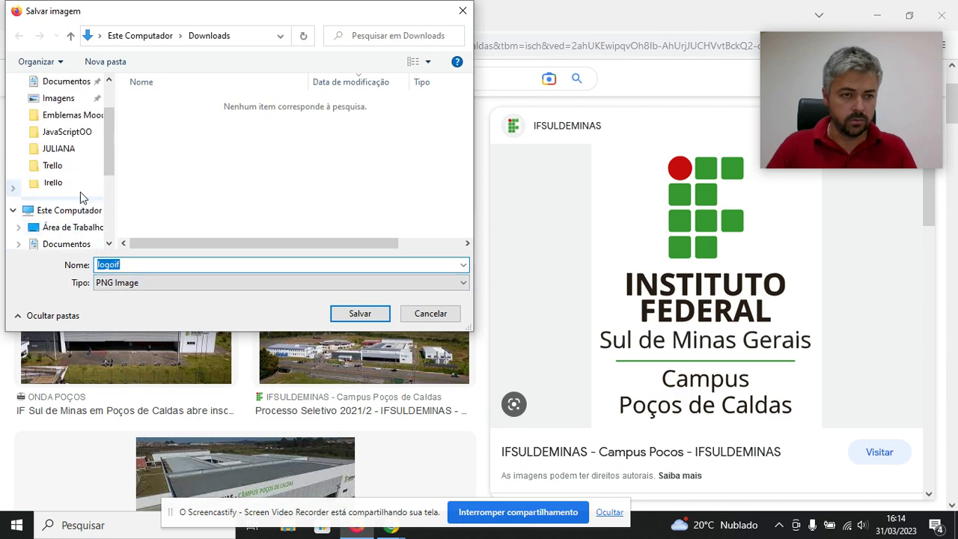
{"action": "left_click", "coordinate": [66, 160]}
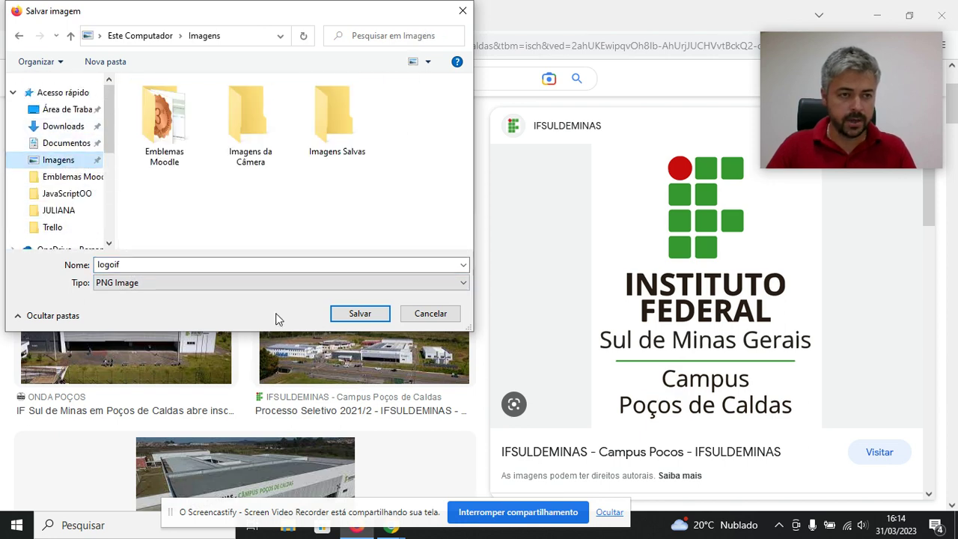
{"action": "left_click", "coordinate": [360, 314]}
{"action": "left_click", "coordinate": [113, 15]}
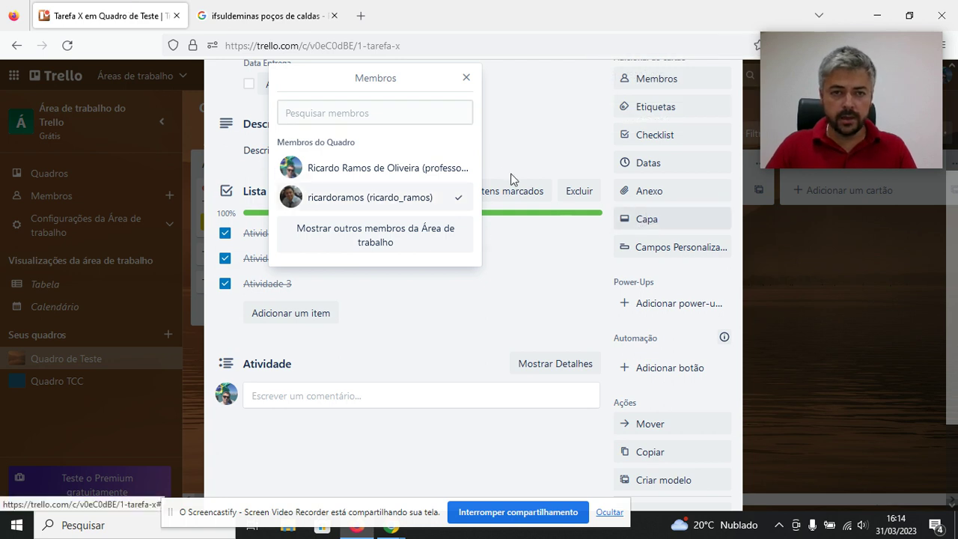
Close the Membros popover and open the Capa cover options for Tarefa X.
{"action": "left_click", "coordinate": [467, 77]}
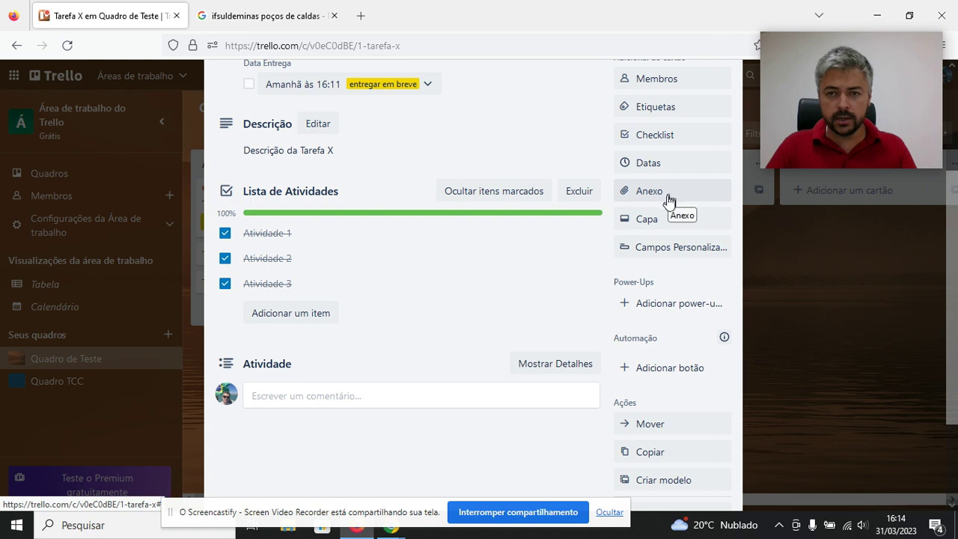
{"action": "scroll", "coordinate": [665, 225], "scroll_direction": "up", "scroll_amount": 2}
{"action": "scroll", "coordinate": [665, 234], "scroll_direction": "down", "scroll_amount": 2}
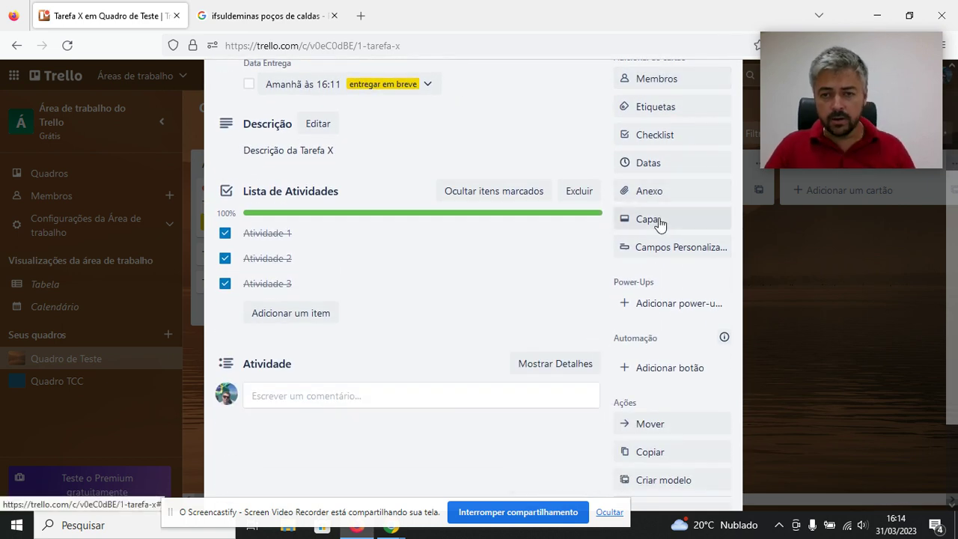
{"action": "left_click", "coordinate": [661, 224]}
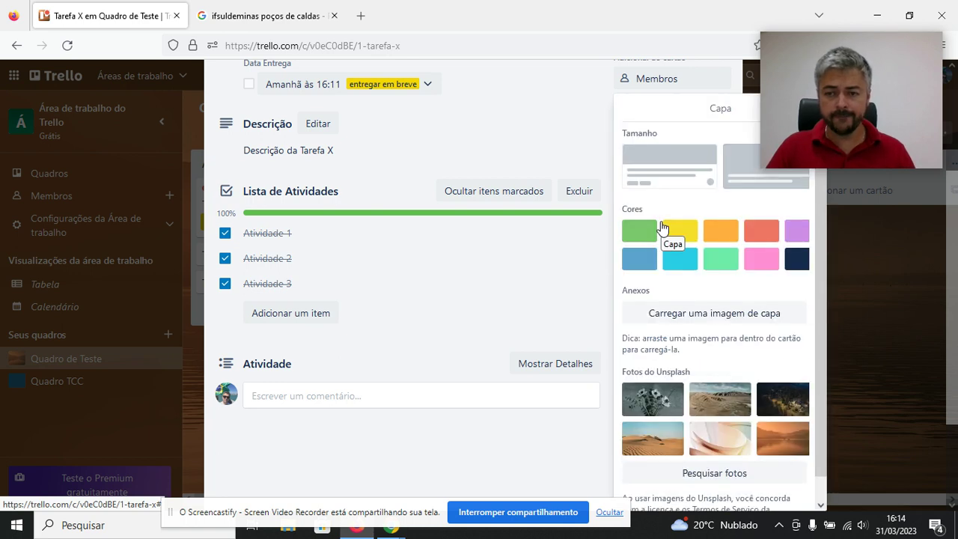
{"action": "left_click_drag", "start_coordinate": [846, 46], "coordinate": [934, 64]}
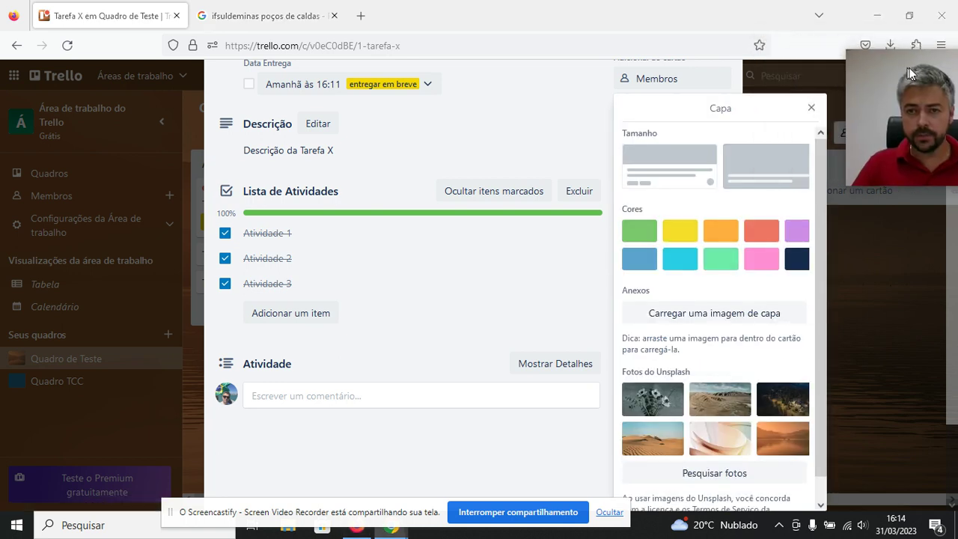
{"action": "scroll", "coordinate": [711, 264], "scroll_direction": "down", "scroll_amount": 1}
{"action": "scroll", "coordinate": [712, 277], "scroll_direction": "up", "scroll_amount": 1}
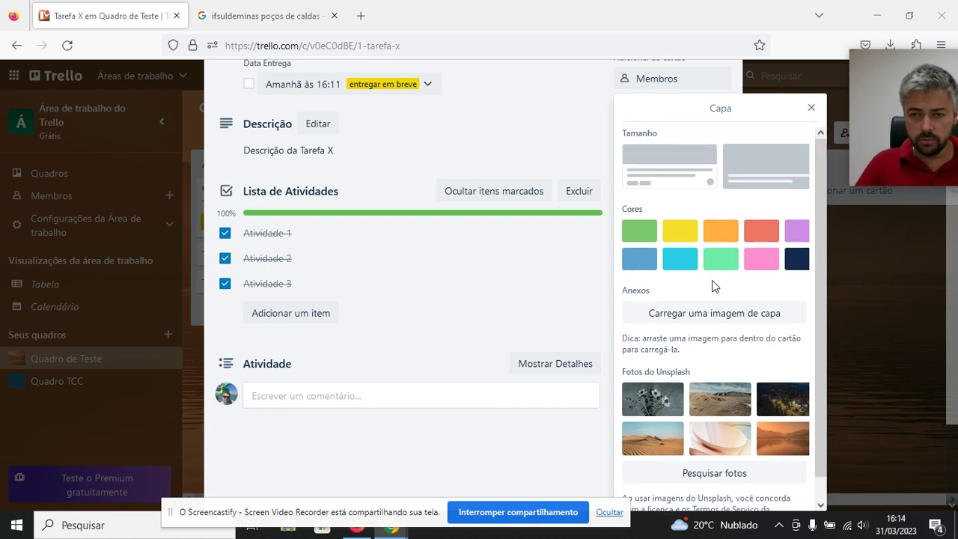